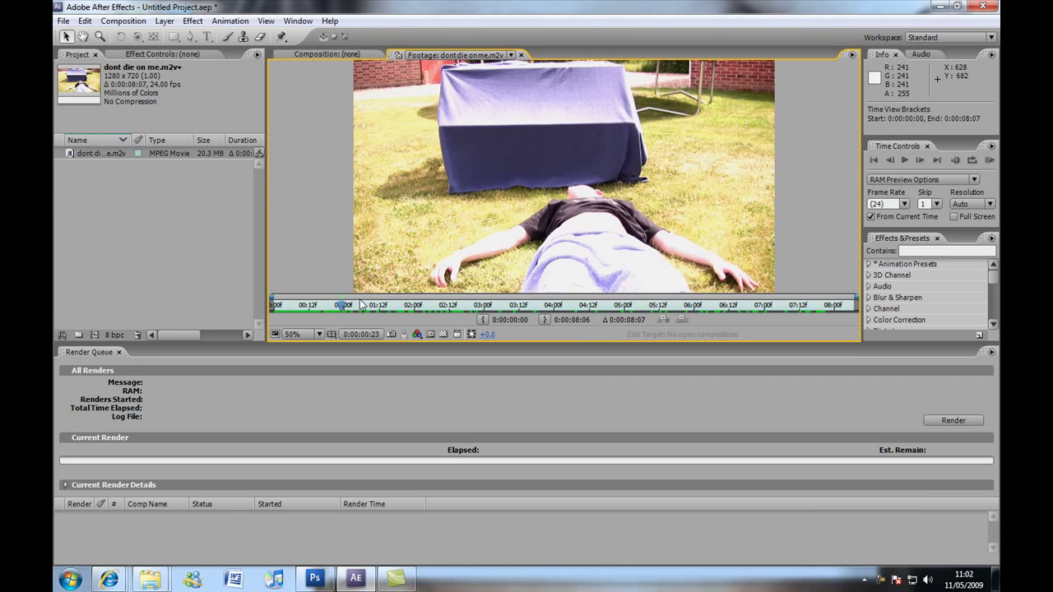
# Scrub through the footage to preview frames around the four-second mark.
pyautogui.moveTo(400, 309); pyautogui.dragTo(619, 277)
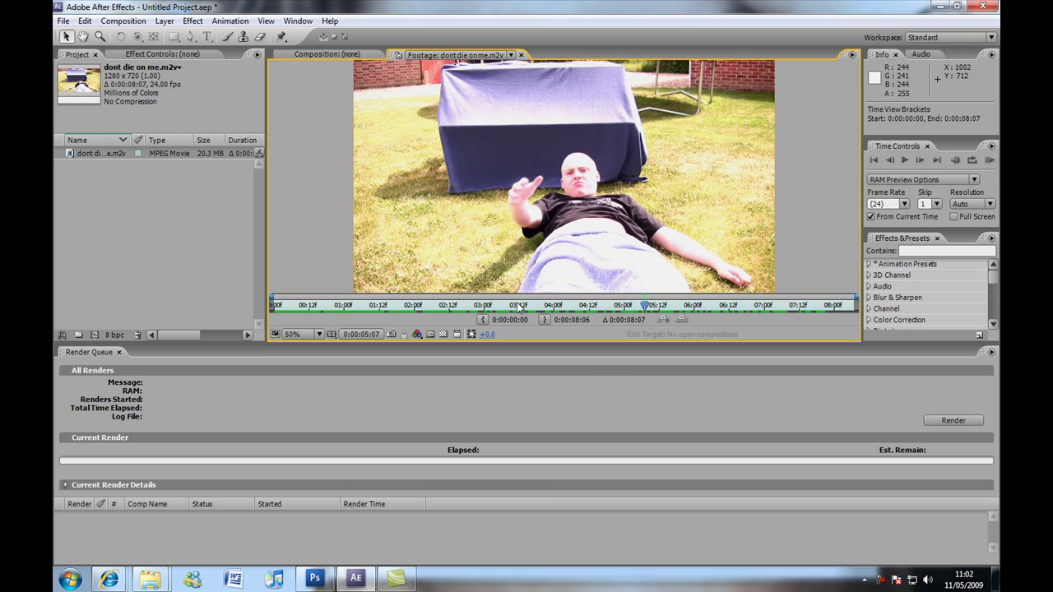
pyautogui.moveTo(519, 306); pyautogui.dragTo(565, 306)
pyautogui.moveTo(701, 319); pyautogui.dragTo(367, 302)
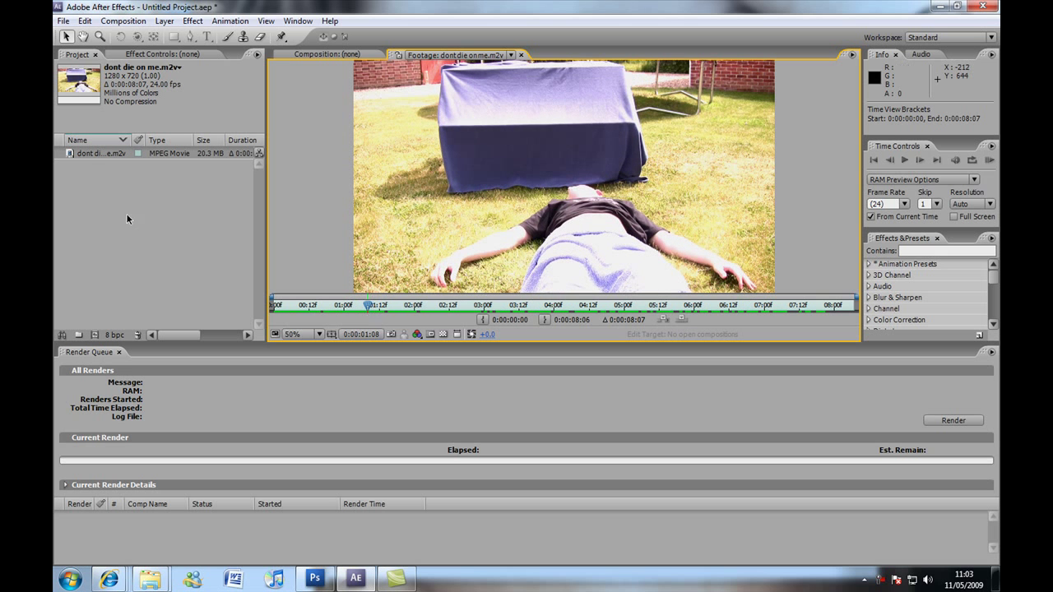
pyautogui.click(314, 578)
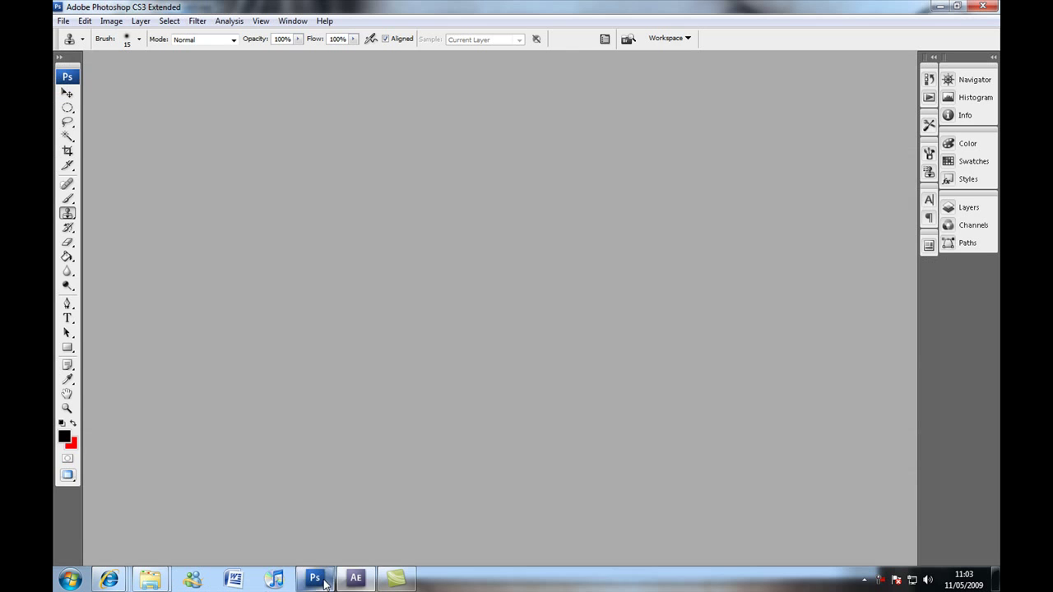
pyautogui.click(355, 586)
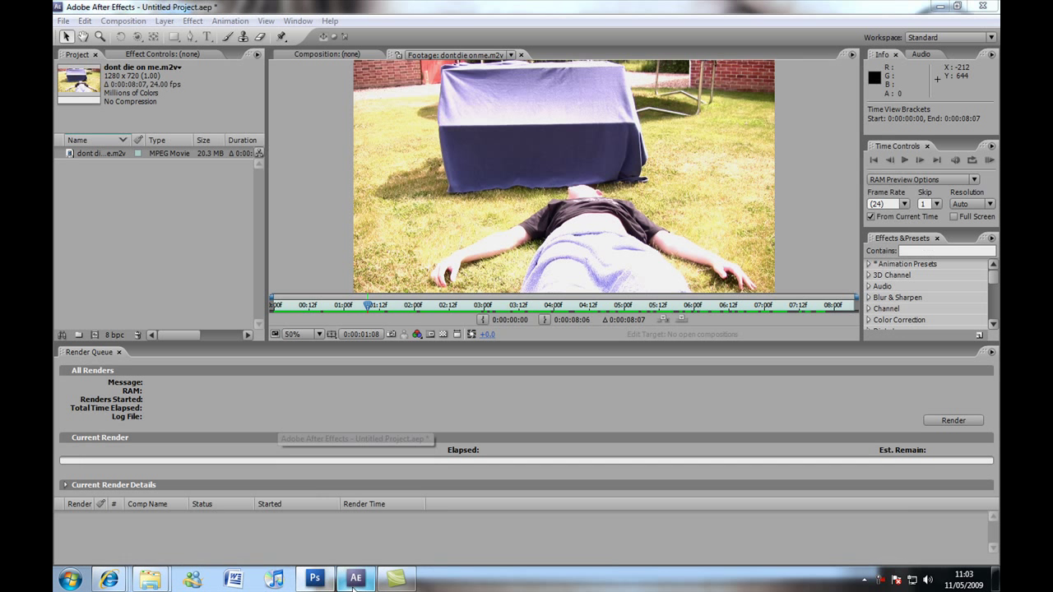
# Create a composition from the footage clip and trim its work area to the first frame.
pyautogui.click(83, 153)
pyautogui.moveTo(102, 220); pyautogui.dragTo(95, 335)
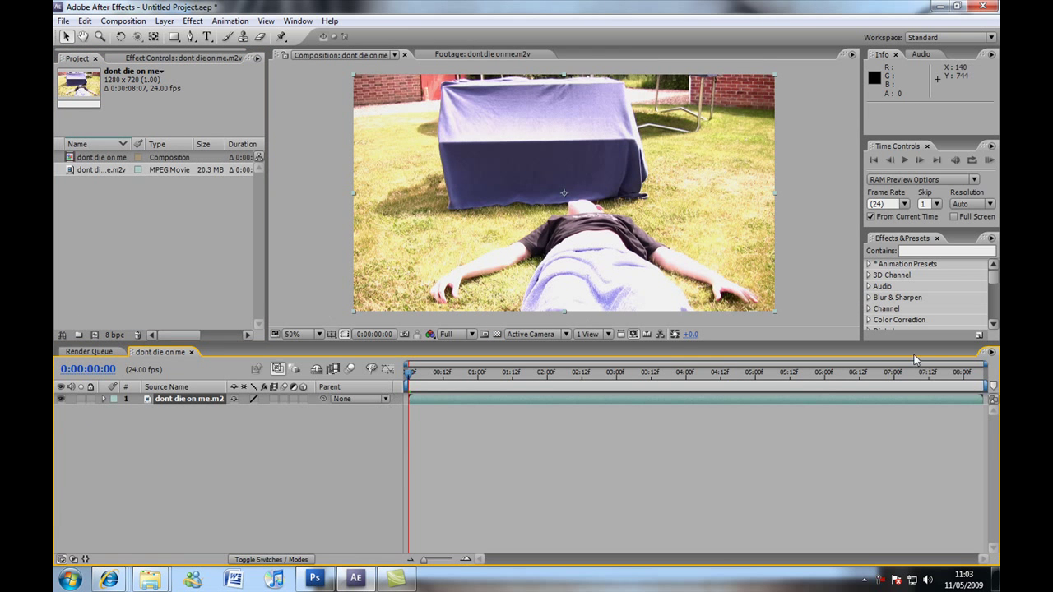
pyautogui.moveTo(985, 385); pyautogui.dragTo(409, 385)
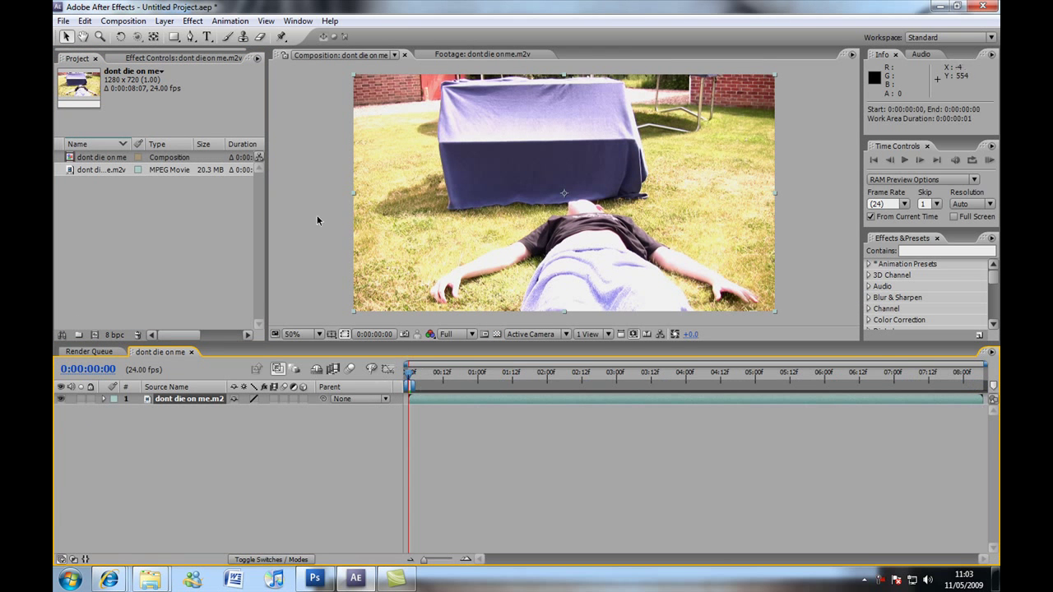
# Add the composition to the Render Queue with JPEG Sequence as the output format.
pyautogui.click(123, 21)
pyautogui.click(156, 133)
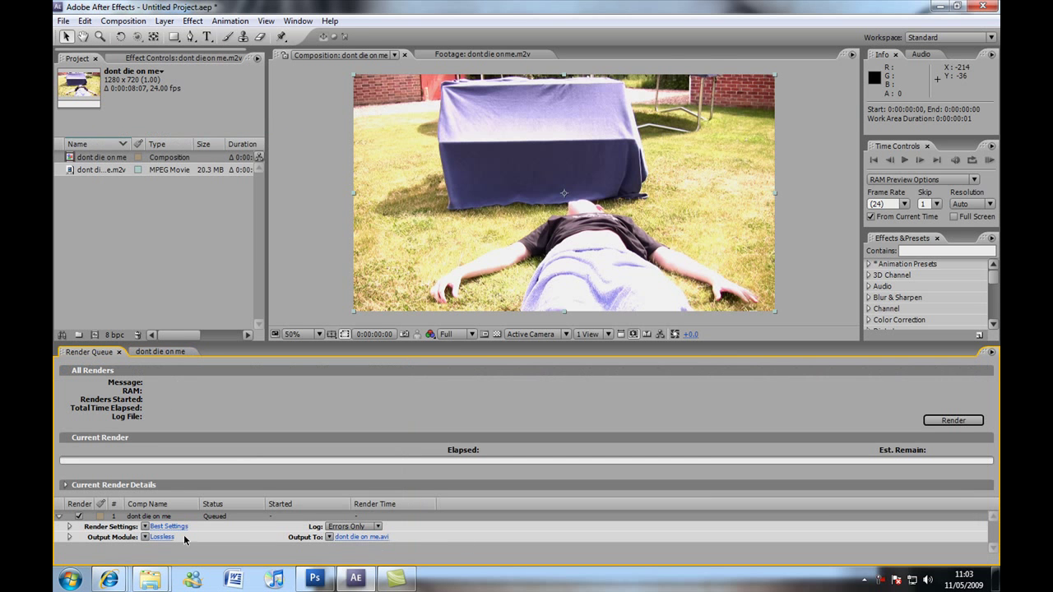
pyautogui.click(165, 536)
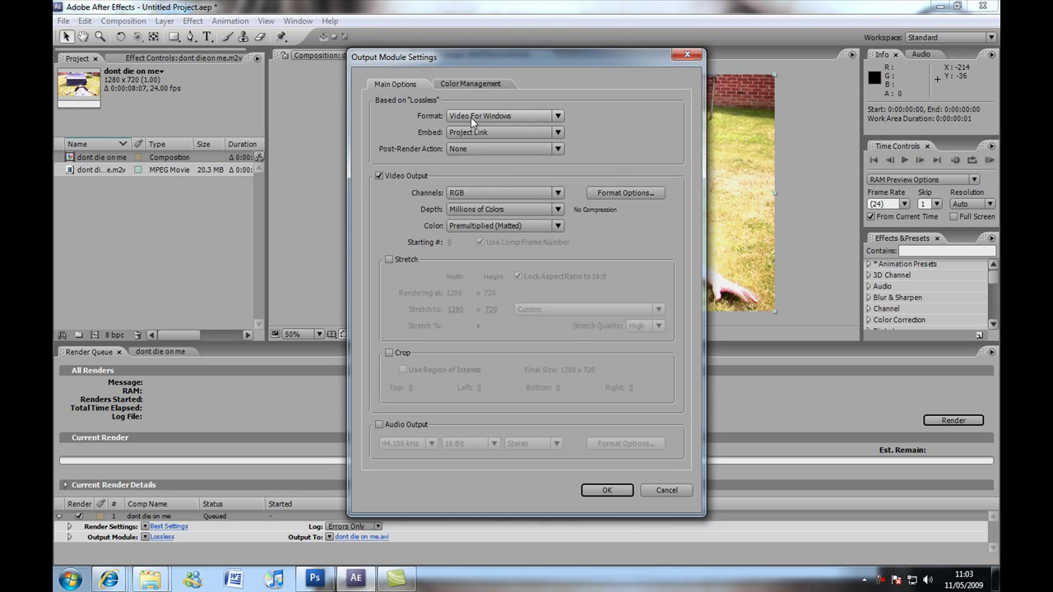
pyautogui.click(507, 115)
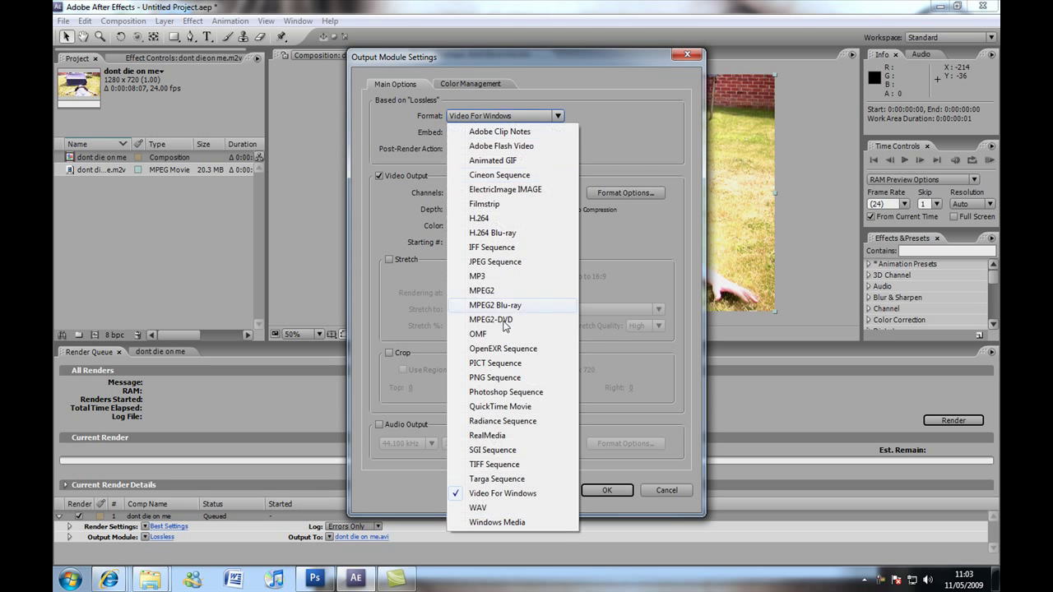
pyautogui.click(508, 262)
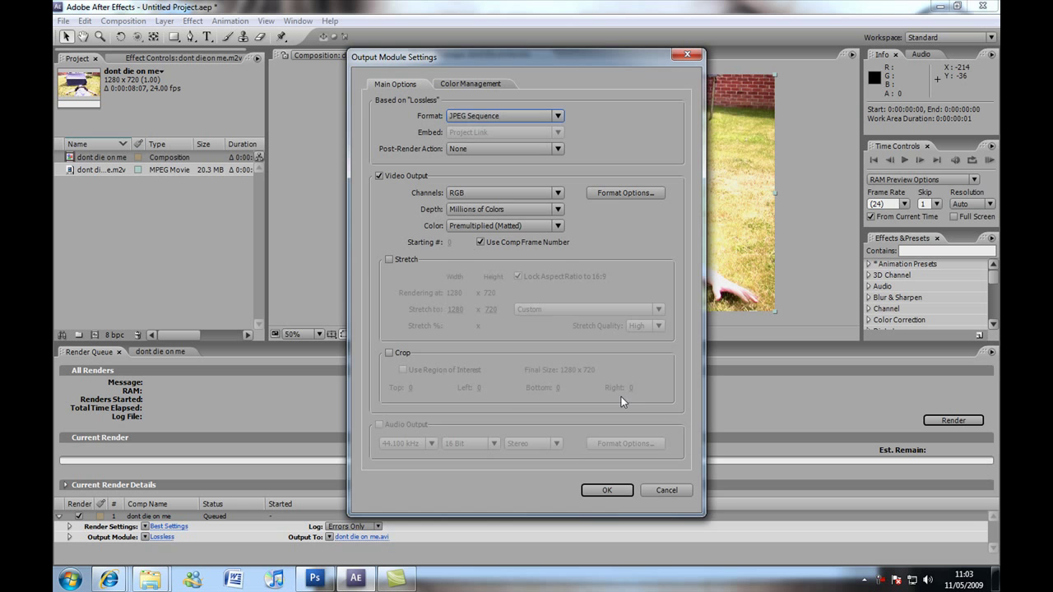
pyautogui.click(609, 490)
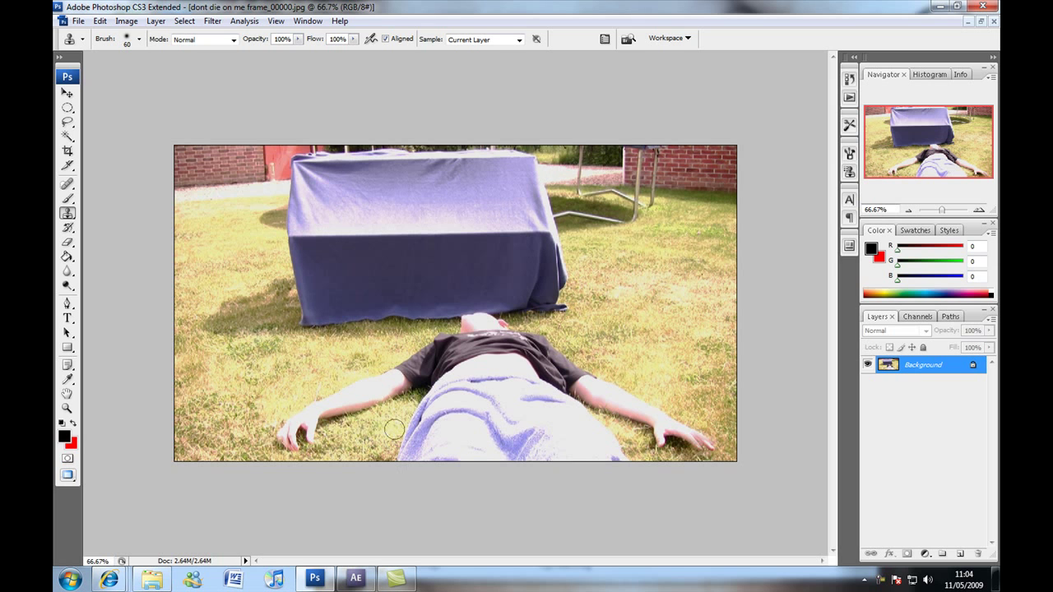
# Set the Clone Stamp brush to a 94 px diameter at 35% hardness.
pyautogui.press(']')
pyautogui.press(']')
pyautogui.press(']')
pyautogui.press(']')
pyautogui.press(']')
pyautogui.press(']')
pyautogui.click(139, 39)
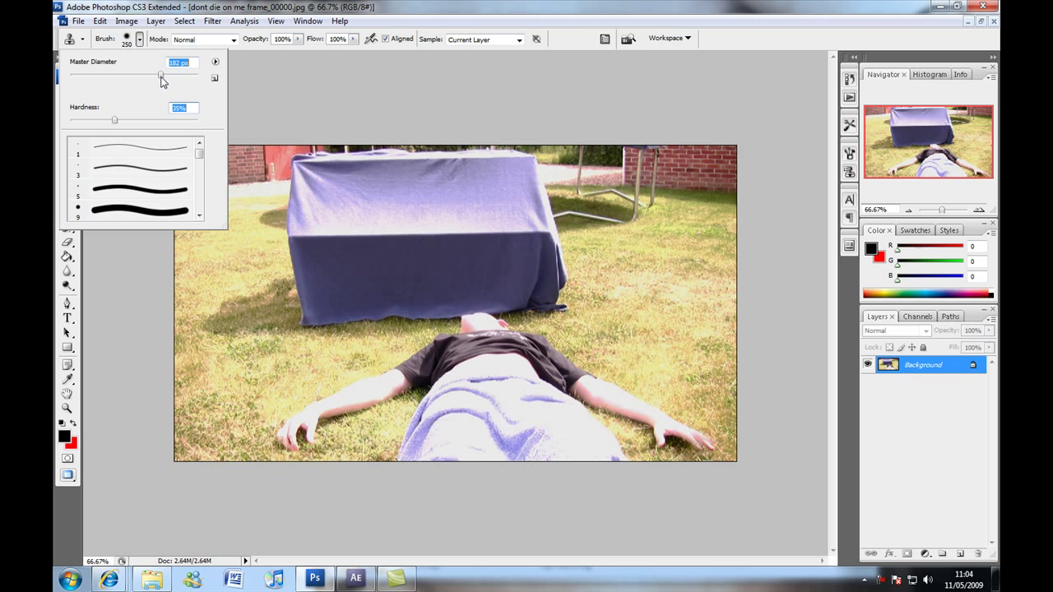
pyautogui.moveTo(161, 79); pyautogui.dragTo(141, 81)
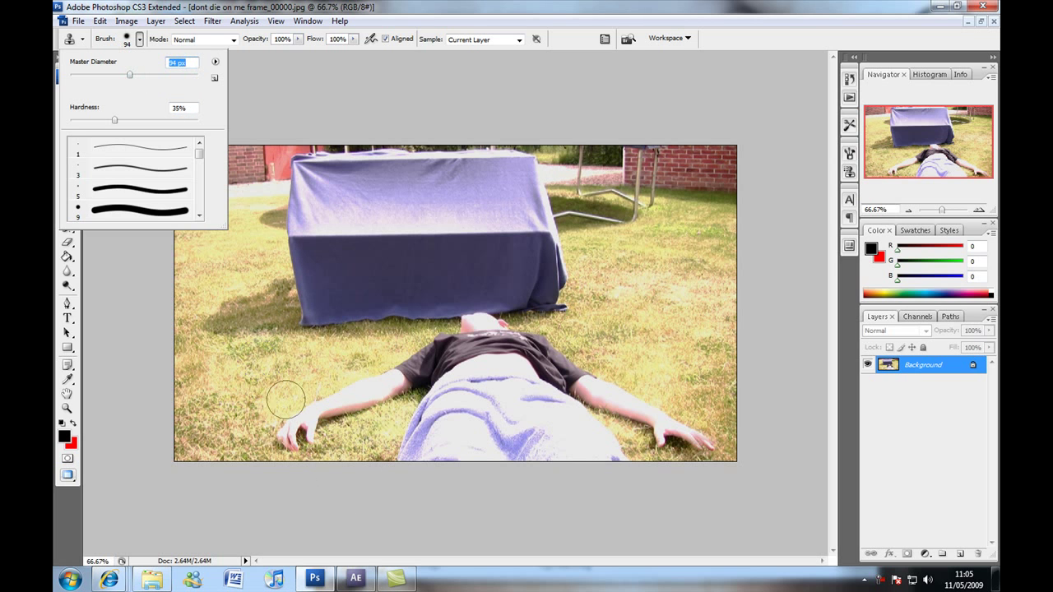
# Clone grass over the whole blanket below the torso until only lawn remains.
pyautogui.click(355, 443)
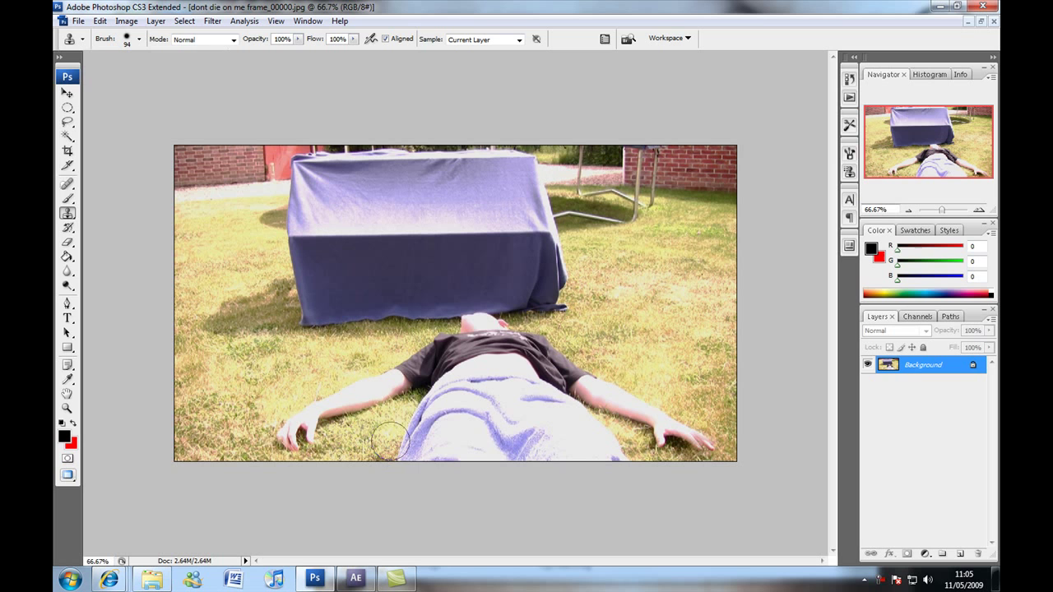
pyautogui.moveTo(505, 438)
pyautogui.mouseDown()
pyautogui.moveTo(388, 451)
pyautogui.moveTo(434, 440)
pyautogui.moveTo(430, 450)
pyautogui.moveTo(480, 451)
pyautogui.moveTo(449, 432)
pyautogui.moveTo(405, 436)
pyautogui.moveTo(422, 422)
pyautogui.moveTo(458, 432)
pyautogui.moveTo(473, 423)
pyautogui.moveTo(466, 413)
pyautogui.moveTo(389, 441)
pyautogui.moveTo(495, 457)
pyautogui.moveTo(482, 456)
pyautogui.moveTo(614, 456)
pyautogui.moveTo(596, 442)
pyautogui.moveTo(526, 449)
pyautogui.mouseUp()
pyautogui.keyDown('alt'); pyautogui.click(355, 448); pyautogui.keyUp('alt')
pyautogui.moveTo(463, 399)
pyautogui.mouseDown()
pyautogui.moveTo(478, 421)
pyautogui.moveTo(450, 429)
pyautogui.moveTo(435, 418)
pyautogui.moveTo(436, 407)
pyautogui.moveTo(523, 411)
pyautogui.moveTo(575, 426)
pyautogui.mouseUp()
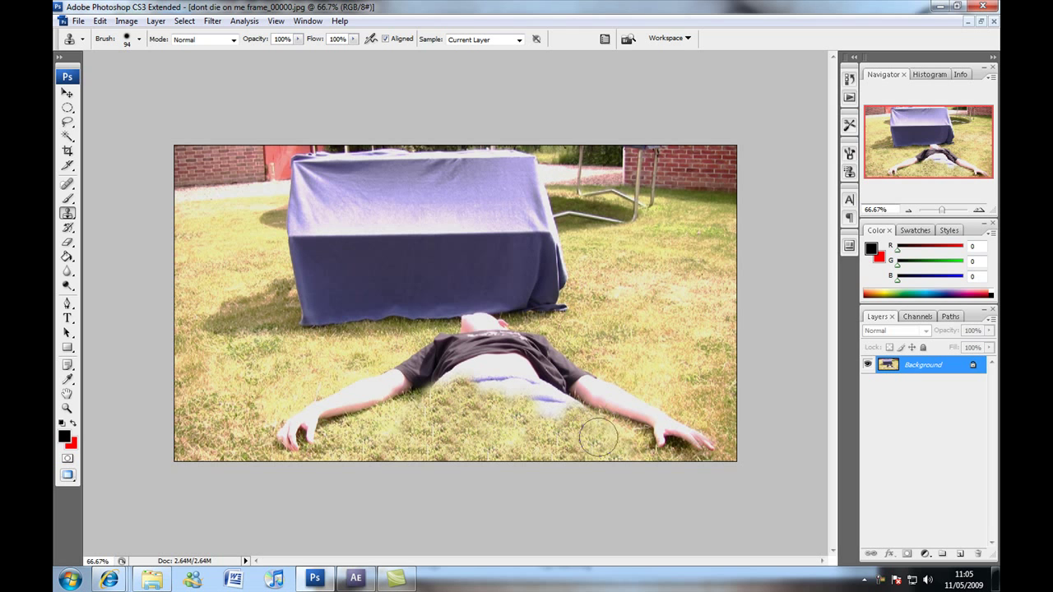
pyautogui.click(484, 398)
pyautogui.moveTo(461, 405)
pyautogui.mouseDown()
pyautogui.moveTo(516, 392)
pyautogui.moveTo(567, 415)
pyautogui.moveTo(553, 404)
pyautogui.moveTo(561, 430)
pyautogui.moveTo(560, 409)
pyautogui.moveTo(542, 405)
pyautogui.mouseUp()
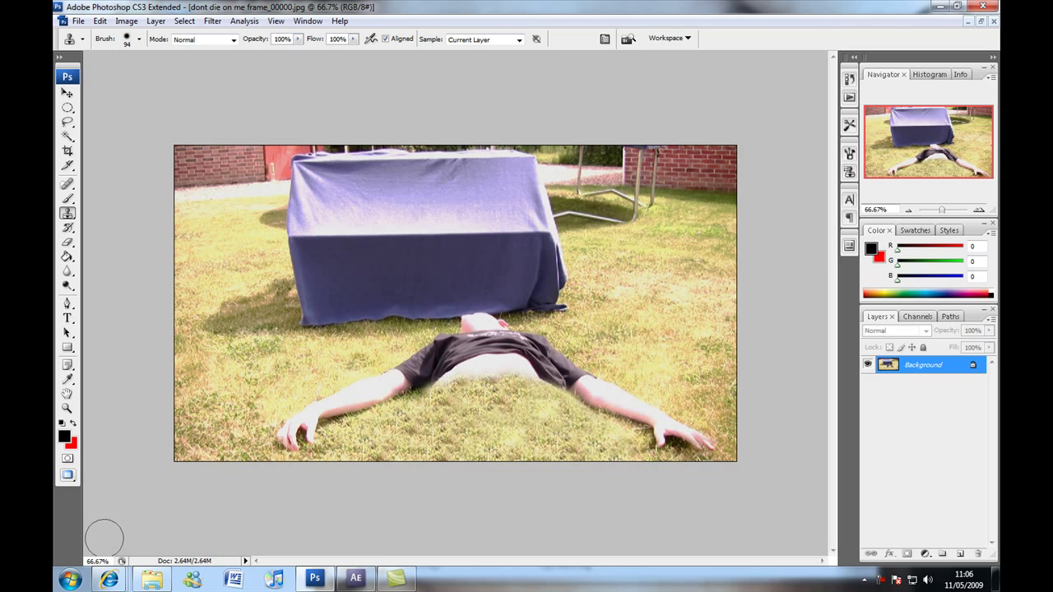
# Open the seven half a man texture JPEGs, from blood texture to Wound, in Photoshop.
pyautogui.click(151, 579)
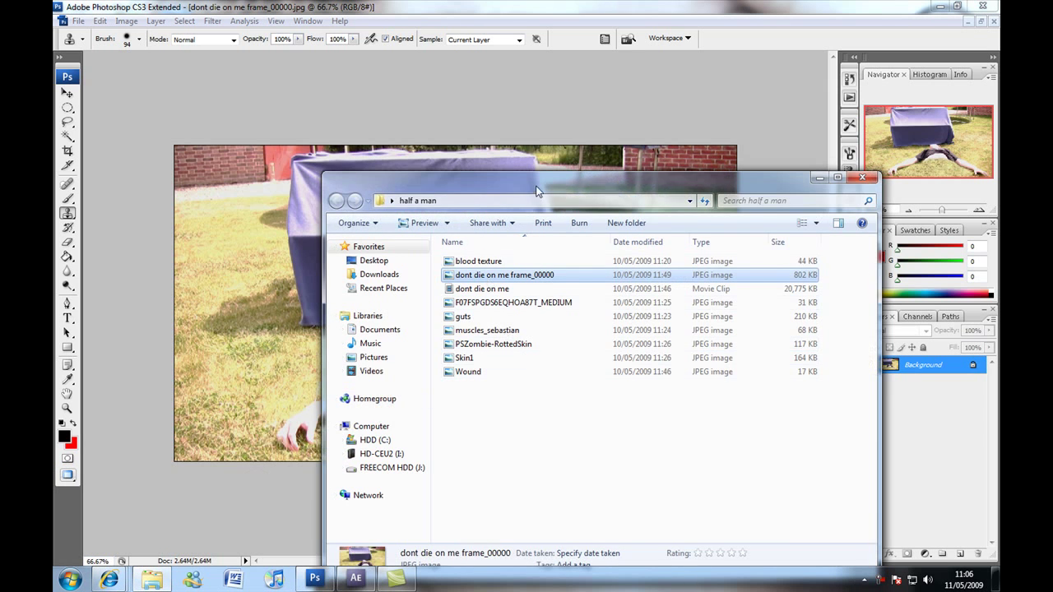
pyautogui.moveTo(531, 188); pyautogui.dragTo(459, 102)
pyautogui.click(401, 180)
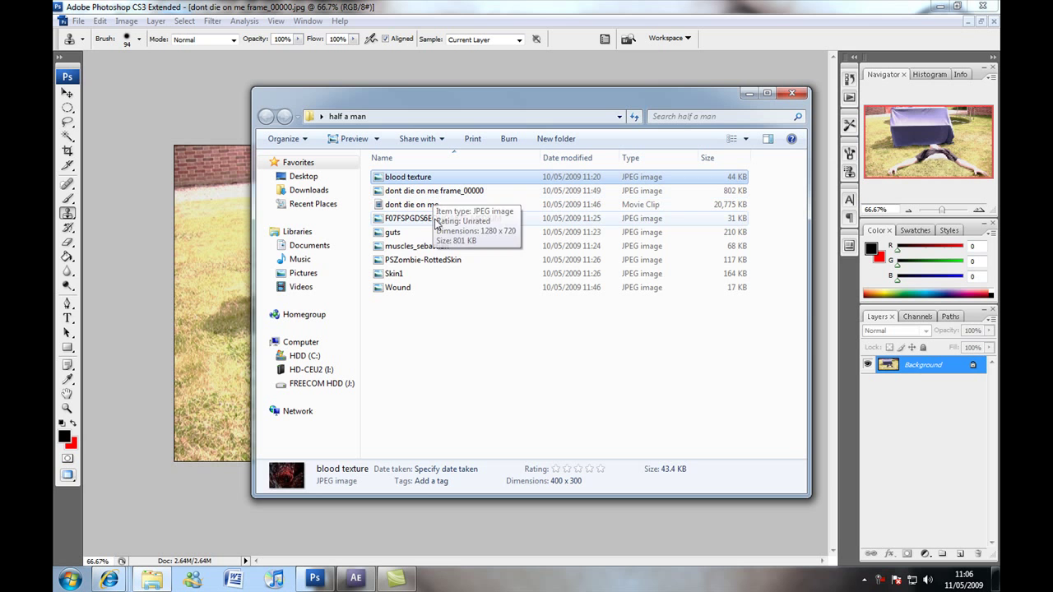
pyautogui.keyDown('ctrl'); pyautogui.click(425, 218); pyautogui.keyUp('ctrl')
pyautogui.keyDown('ctrl'); pyautogui.click(393, 231); pyautogui.keyUp('ctrl')
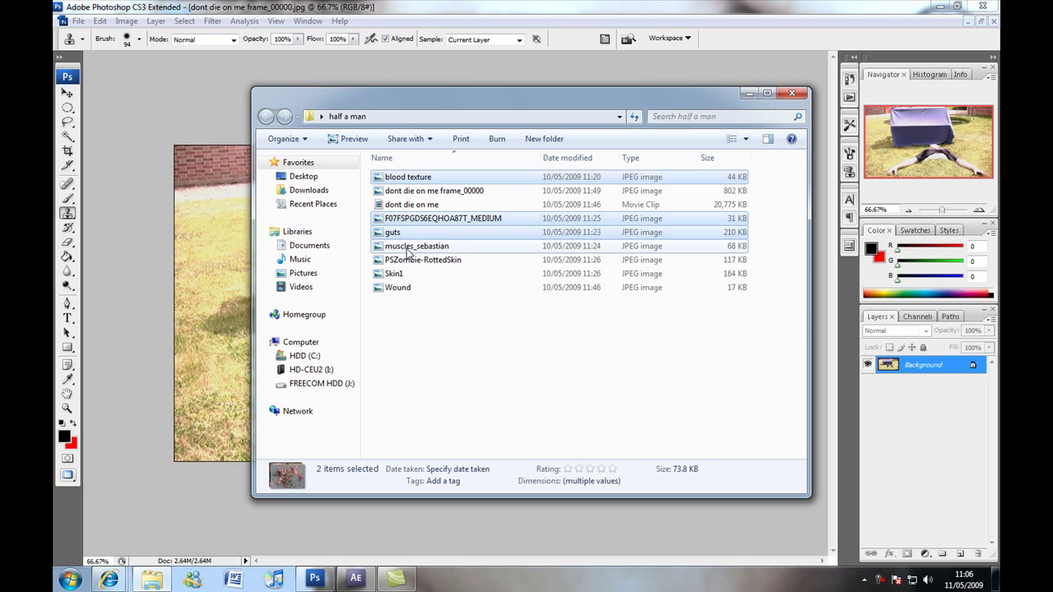
pyautogui.keyDown('ctrl'); pyautogui.click(416, 246); pyautogui.keyUp('ctrl')
pyautogui.keyDown('ctrl'); pyautogui.click(393, 273); pyautogui.keyUp('ctrl')
pyautogui.keyDown('ctrl'); pyautogui.click(397, 287); pyautogui.keyUp('ctrl')
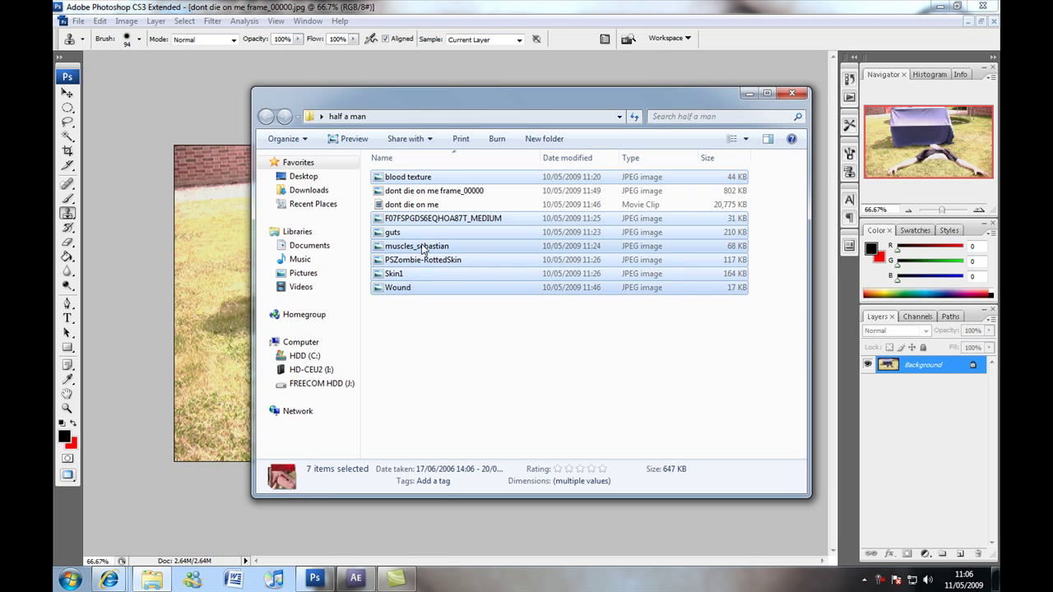
pyautogui.press('Return')
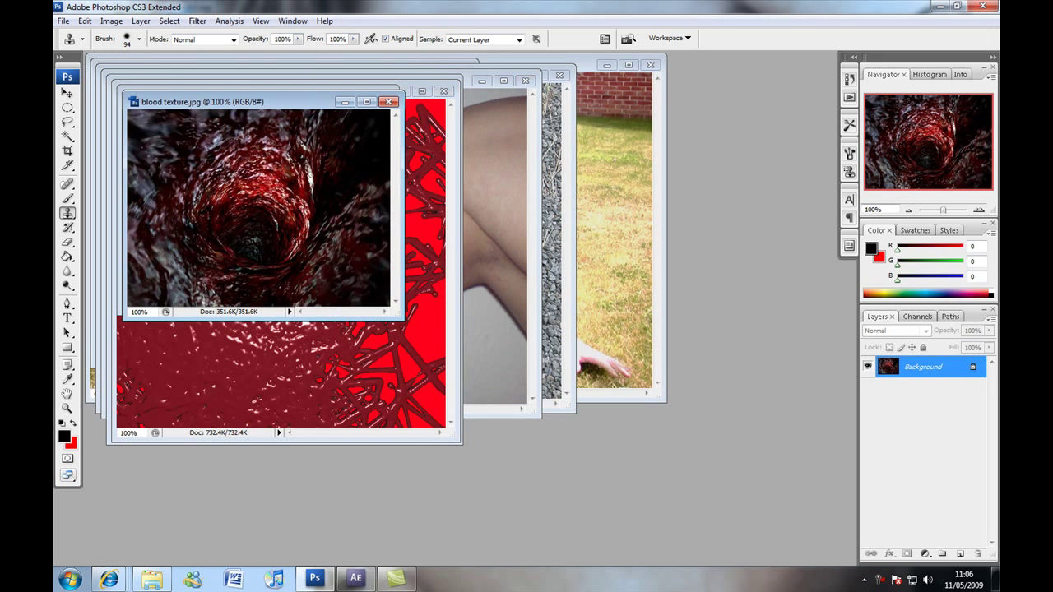
# Rearrange the texture image windows and move the burned-skin photo to the lower right.
pyautogui.moveTo(302, 103); pyautogui.dragTo(388, 313)
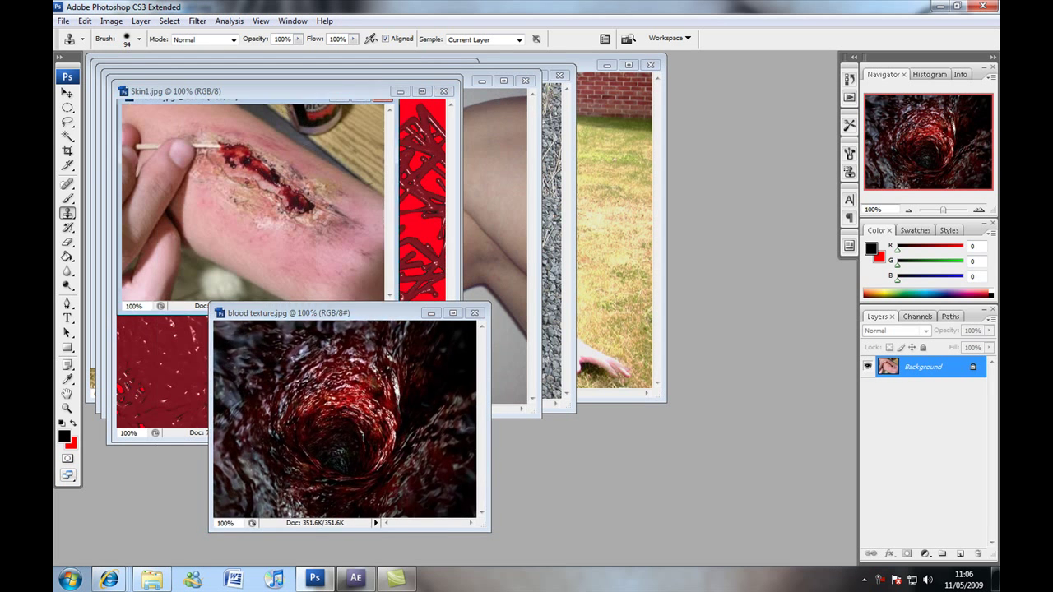
pyautogui.moveTo(278, 103); pyautogui.dragTo(273, 244)
pyautogui.moveTo(328, 104); pyautogui.dragTo(317, 258)
pyautogui.moveTo(343, 88); pyautogui.dragTo(310, 197)
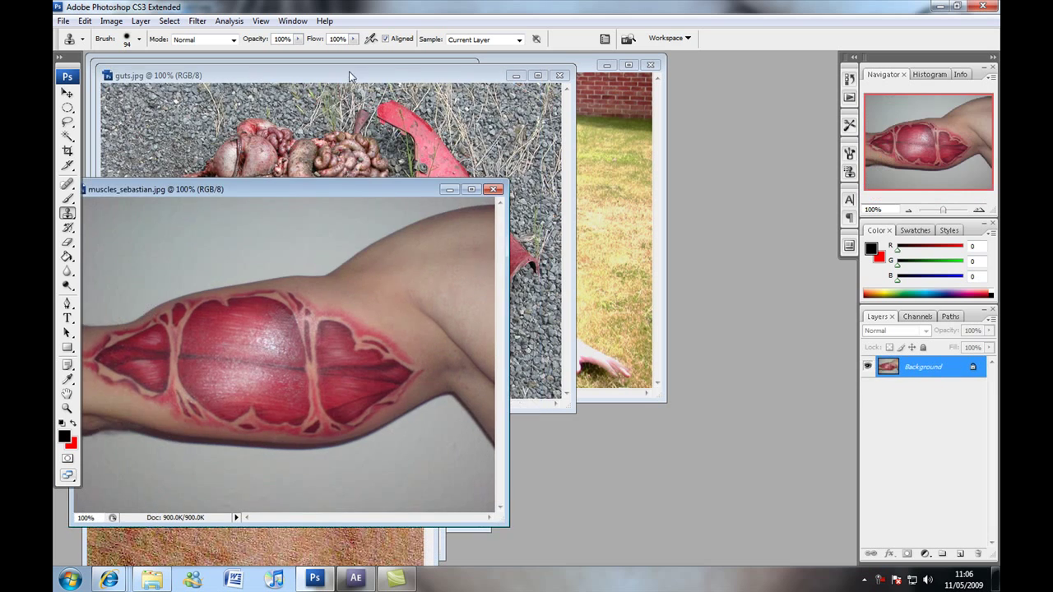
pyautogui.moveTo(349, 75); pyautogui.dragTo(336, 169)
pyautogui.click(341, 66)
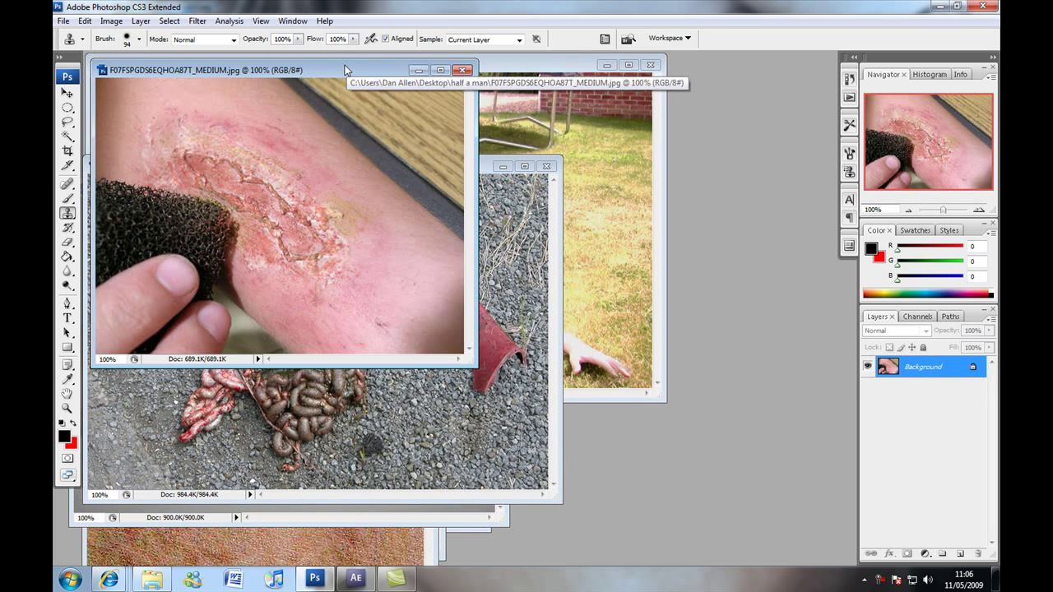
pyautogui.moveTo(345, 69); pyautogui.dragTo(571, 310)
# Minimize the guts and muscles windows and drag the burned-skin photo into the lawn frame.
pyautogui.click(499, 167)
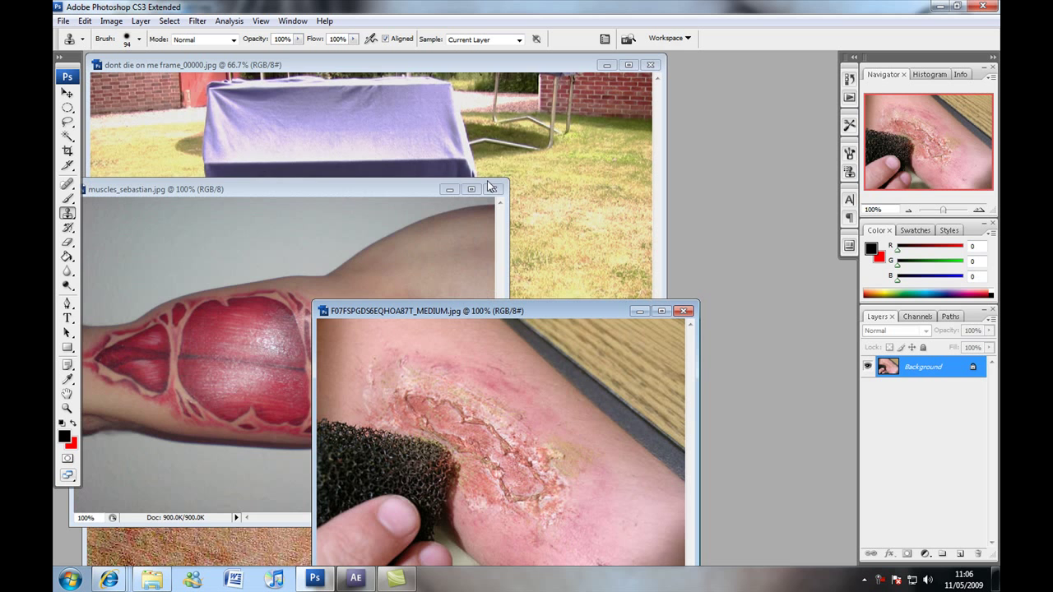
pyautogui.click(446, 187)
pyautogui.click(508, 80)
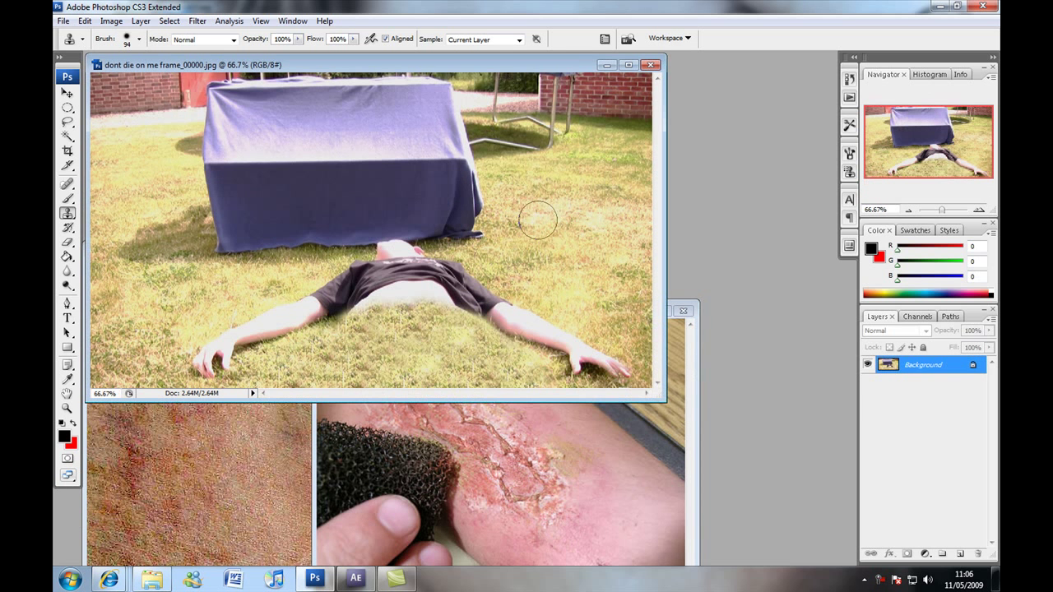
pyautogui.click(695, 409)
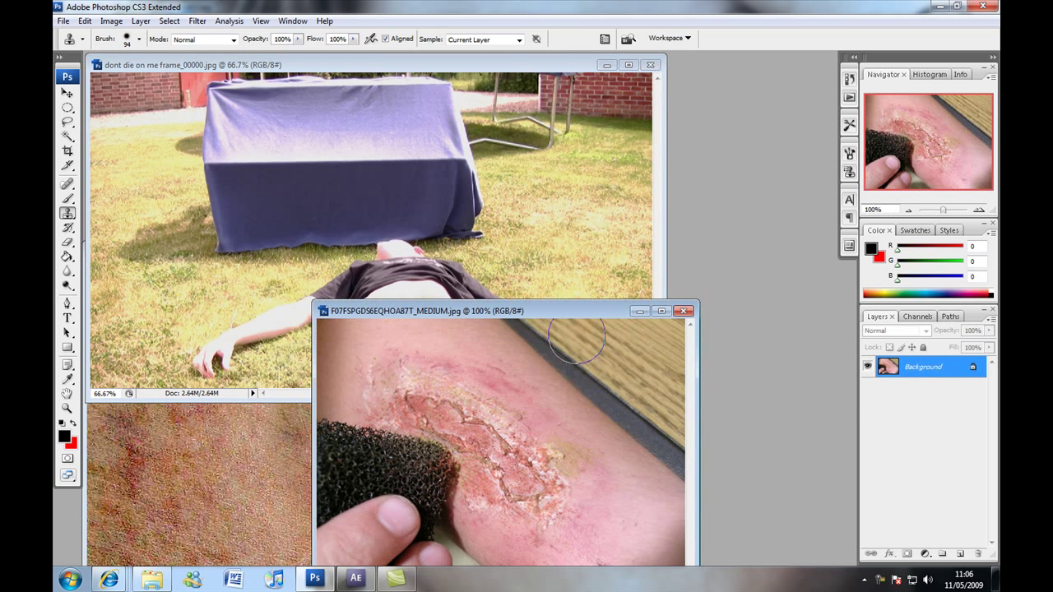
pyautogui.moveTo(932, 376)
pyautogui.mouseDown()
pyautogui.moveTo(743, 329)
pyautogui.moveTo(469, 238)
pyautogui.mouseUp()
# Maximize the frame and convert its Background into an editable layer named Layer 0.
pyautogui.click(627, 65)
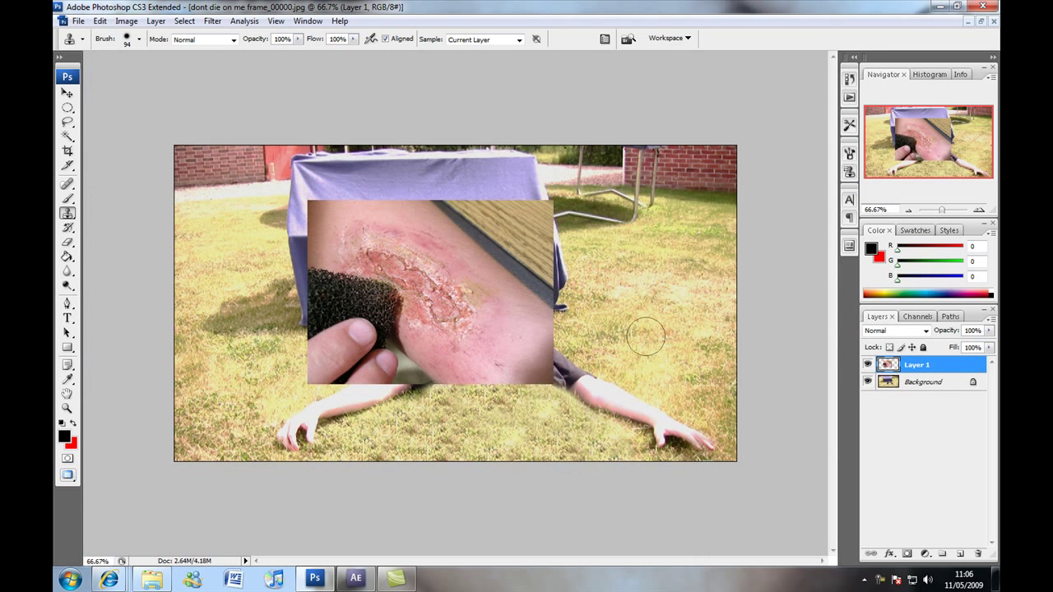
pyautogui.click(926, 384)
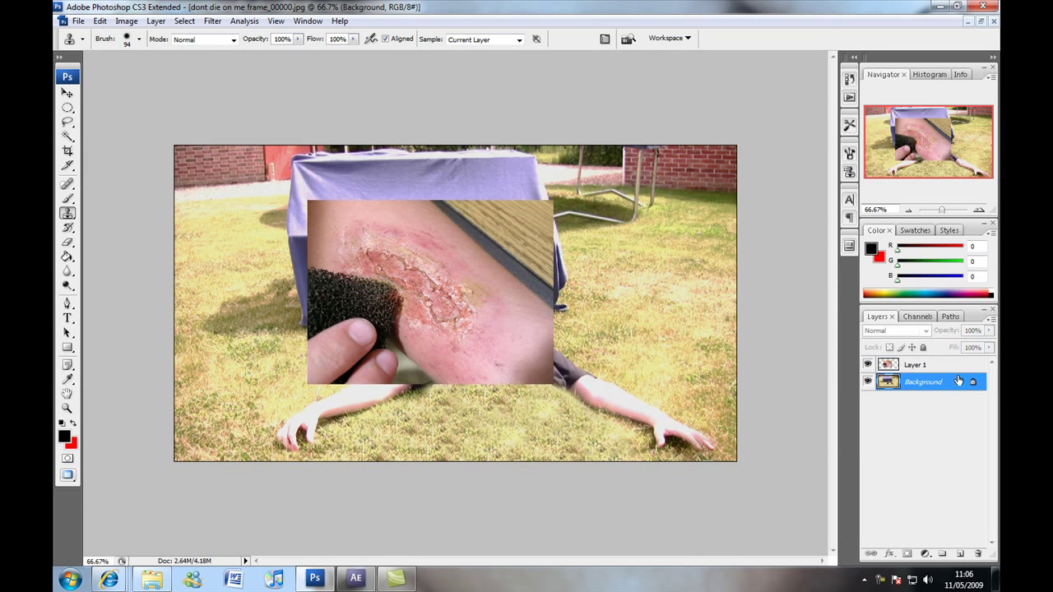
pyautogui.doubleClick(932, 384)
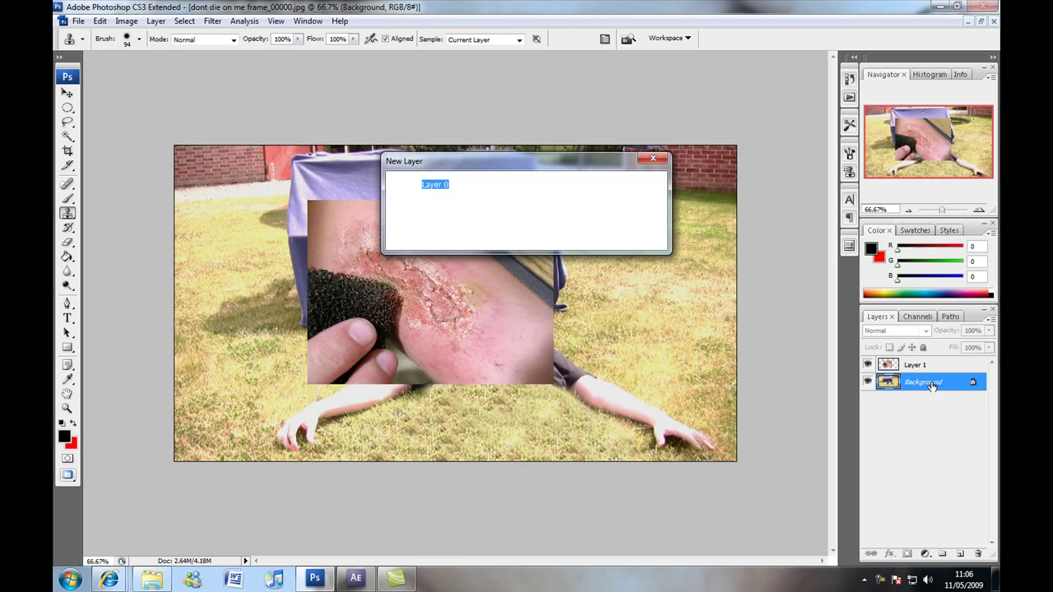
pyautogui.click(634, 184)
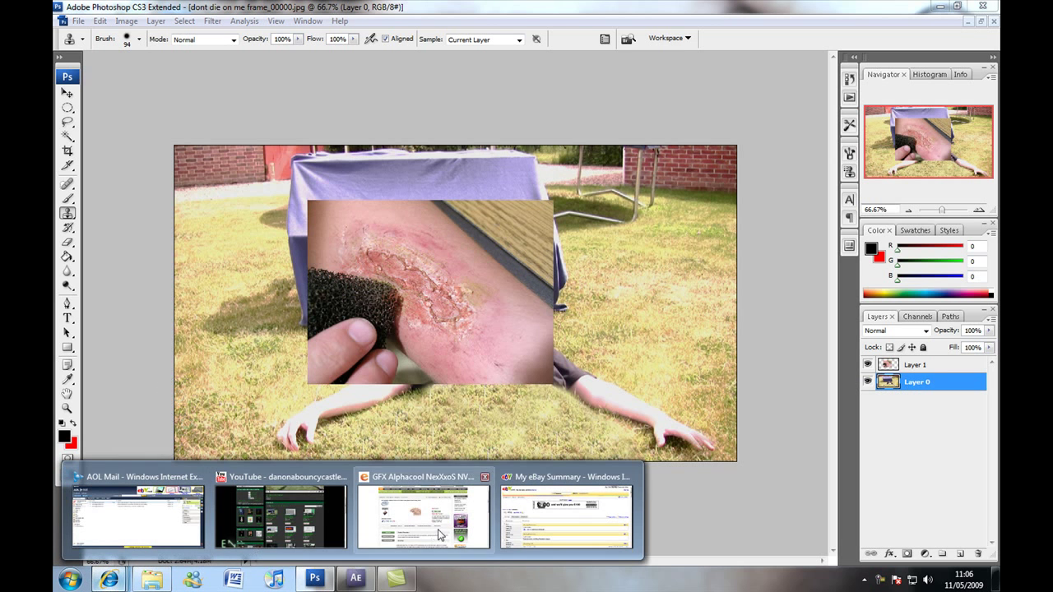
# Check the dont die on me frame_00000 file in the half a man folder.
pyautogui.click(151, 580)
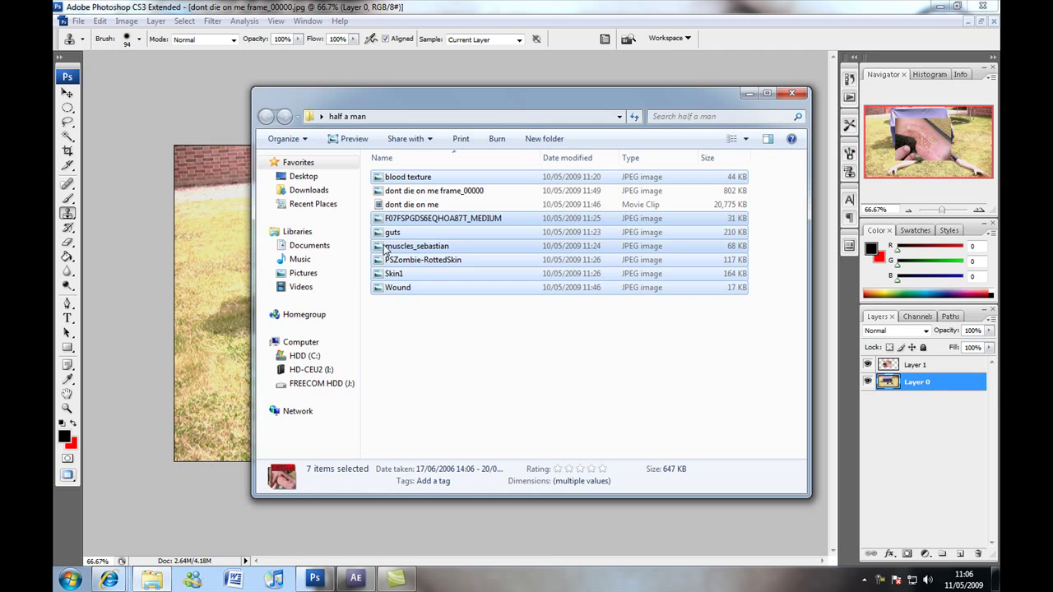
pyautogui.click(433, 191)
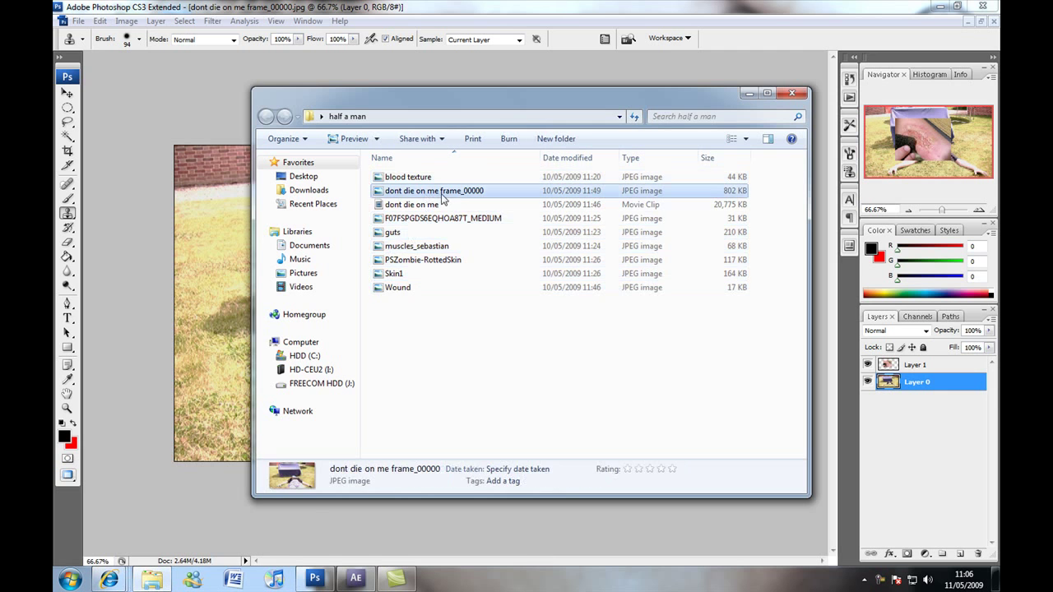
pyautogui.click(185, 118)
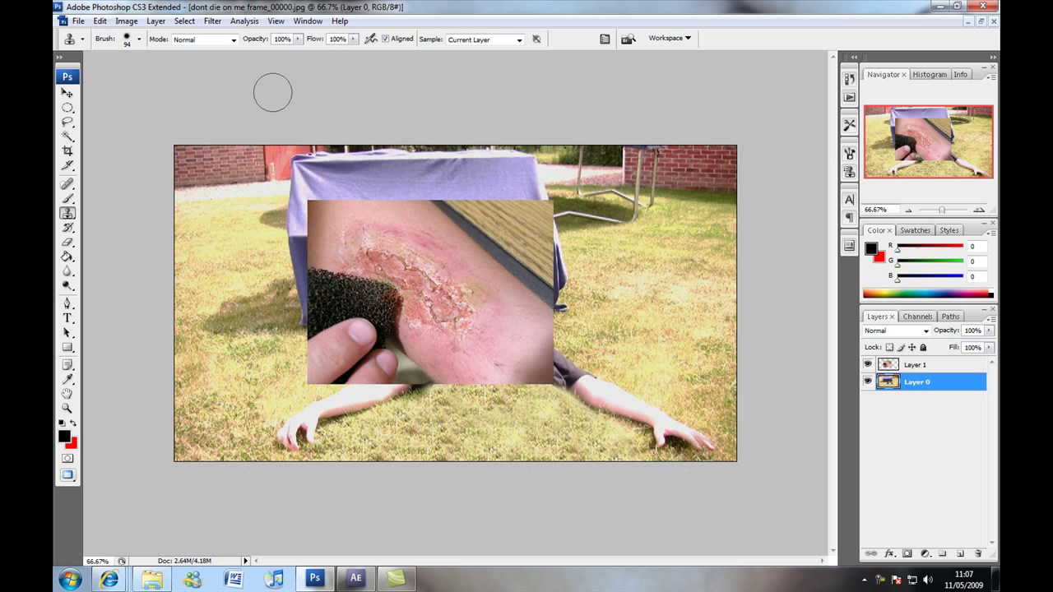
# Save the composite as layered 'dont die on me frame_00000.psd' and verify it in the folder.
pyautogui.click(77, 22)
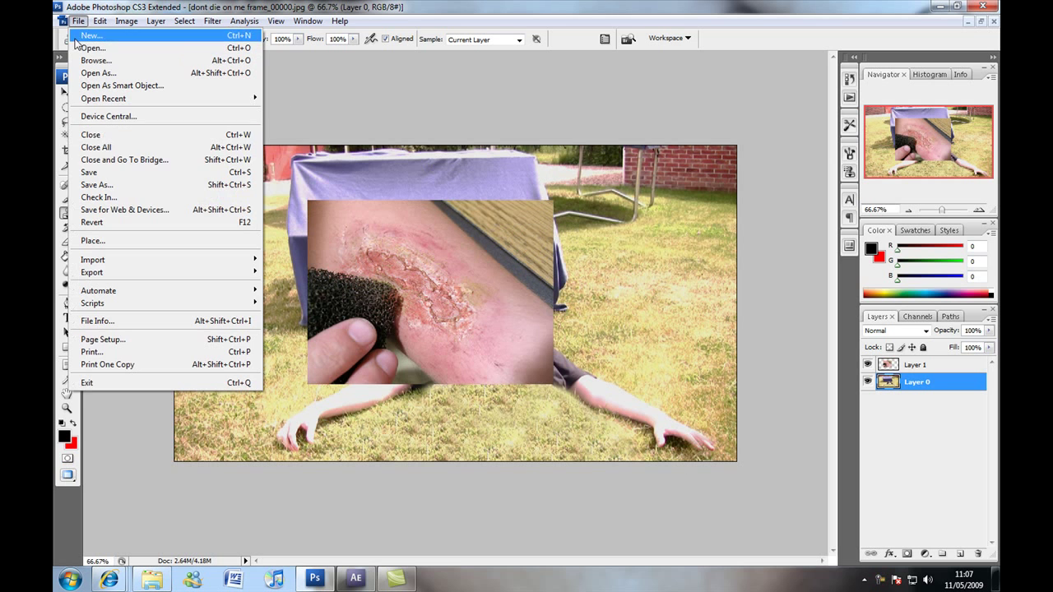
pyautogui.click(96, 184)
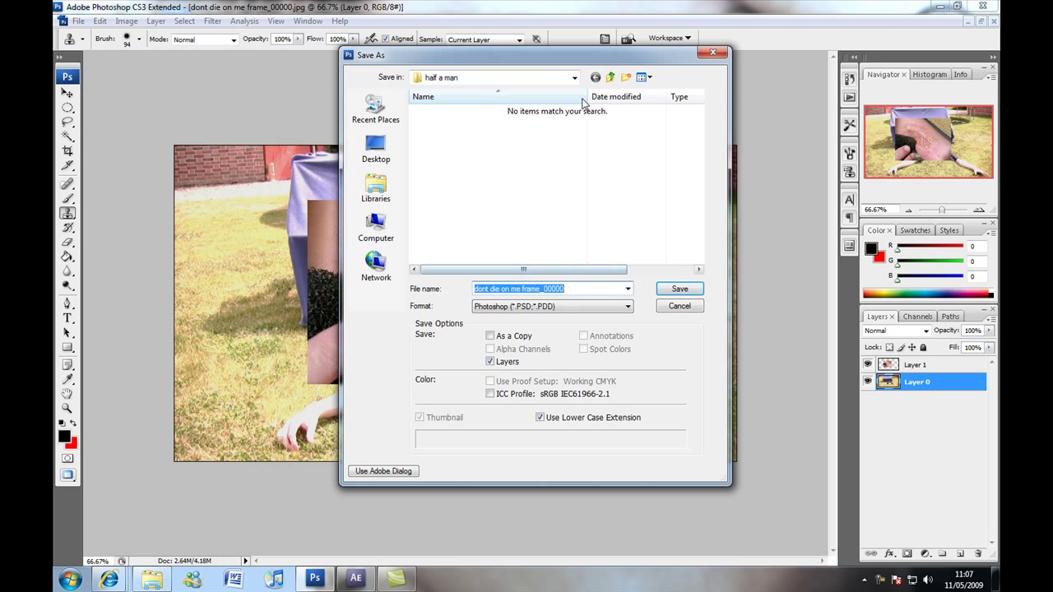
pyautogui.click(679, 288)
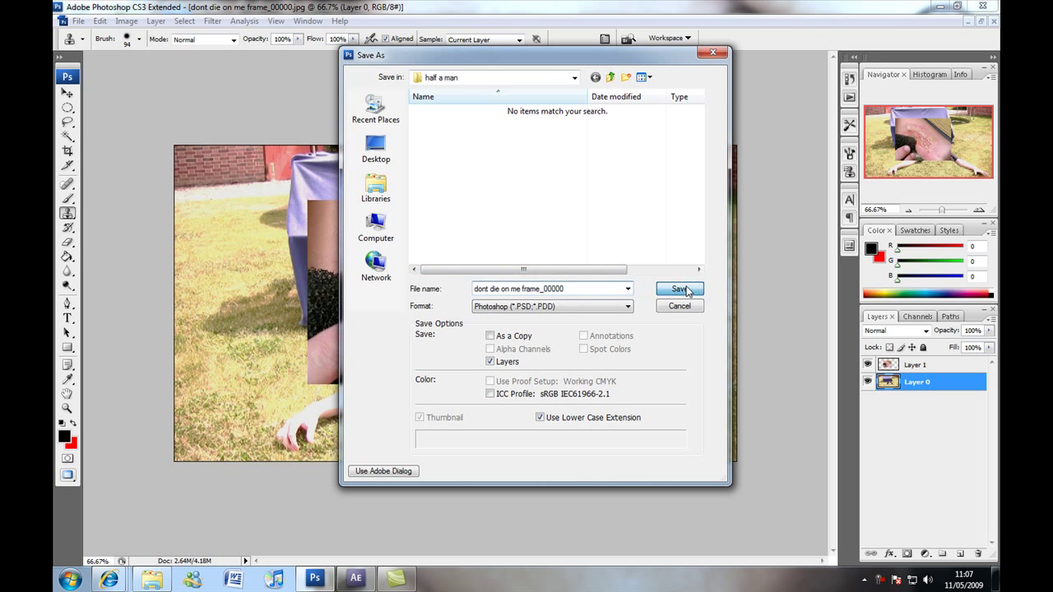
pyautogui.click(686, 191)
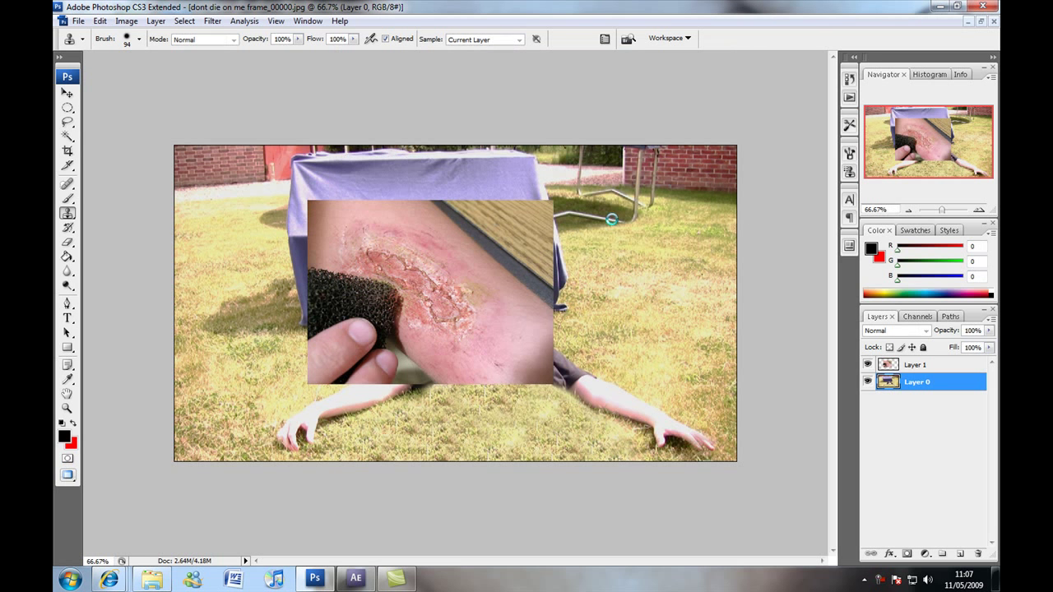
pyautogui.click(151, 579)
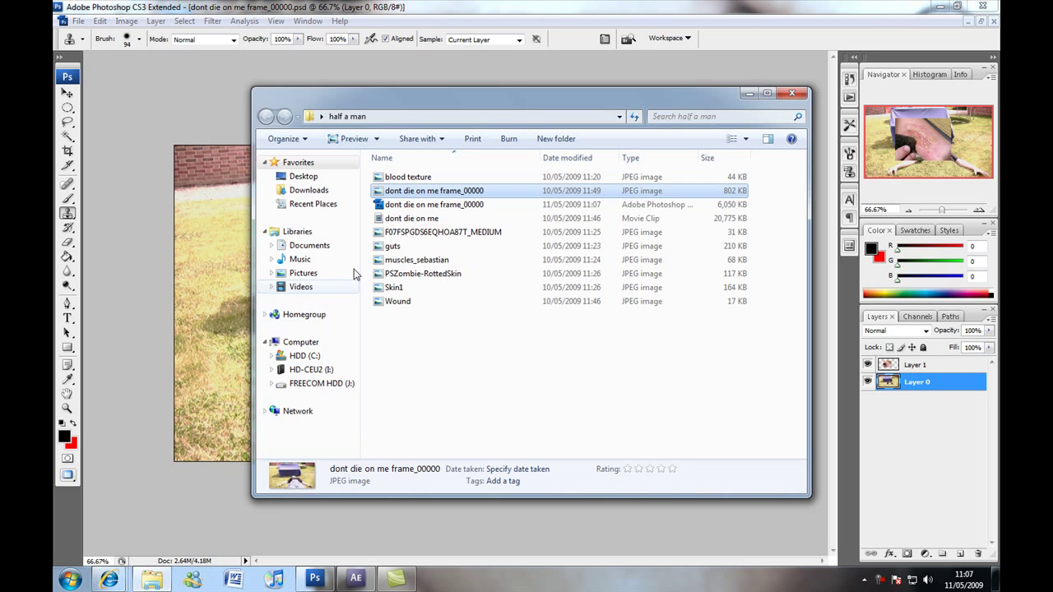
pyautogui.click(133, 117)
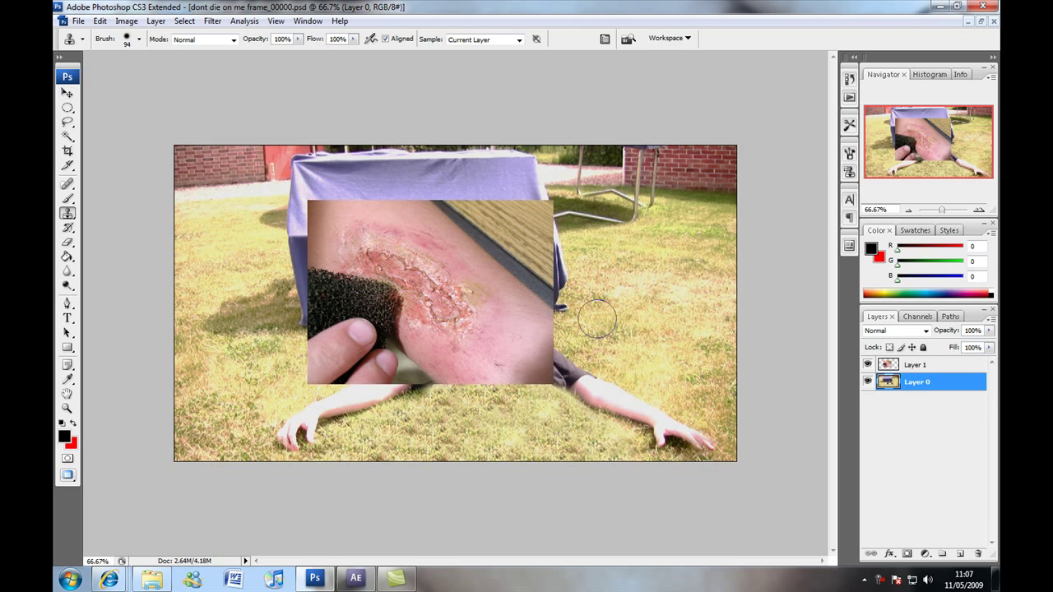
# Rotate Layer 1 about -39°, scale it to roughly 96% and place it over the torso.
pyautogui.click(894, 368)
pyautogui.click(991, 330)
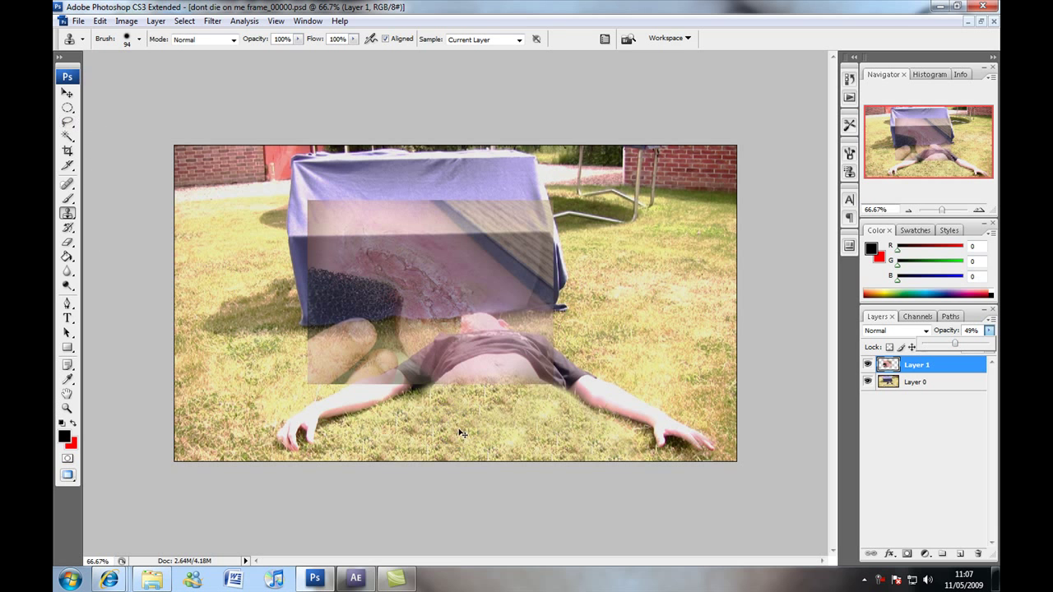
pyautogui.hotkey('ctrl', 't')
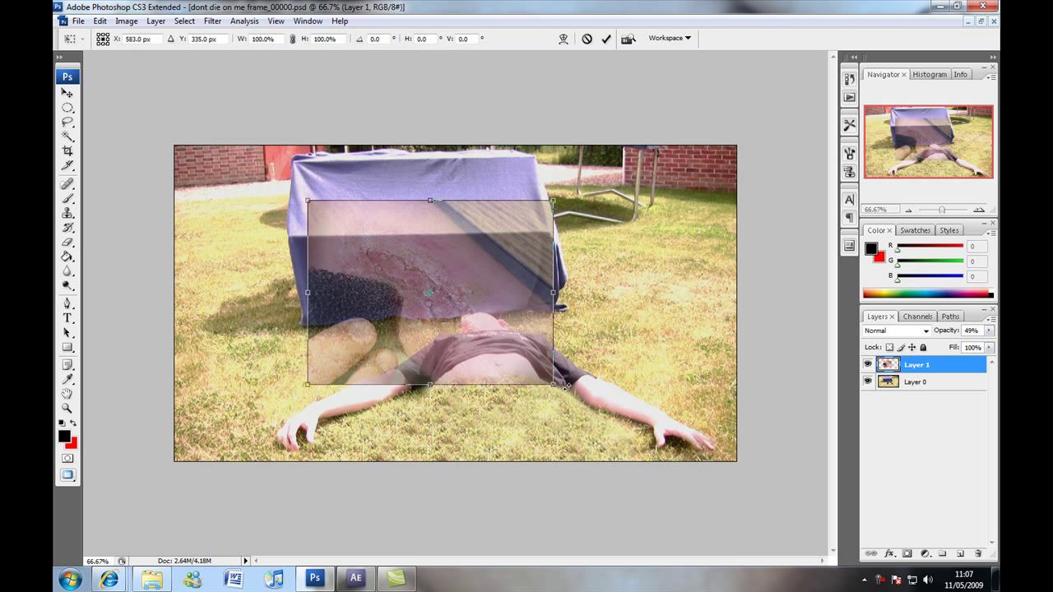
pyautogui.moveTo(567, 383); pyautogui.dragTo(594, 276)
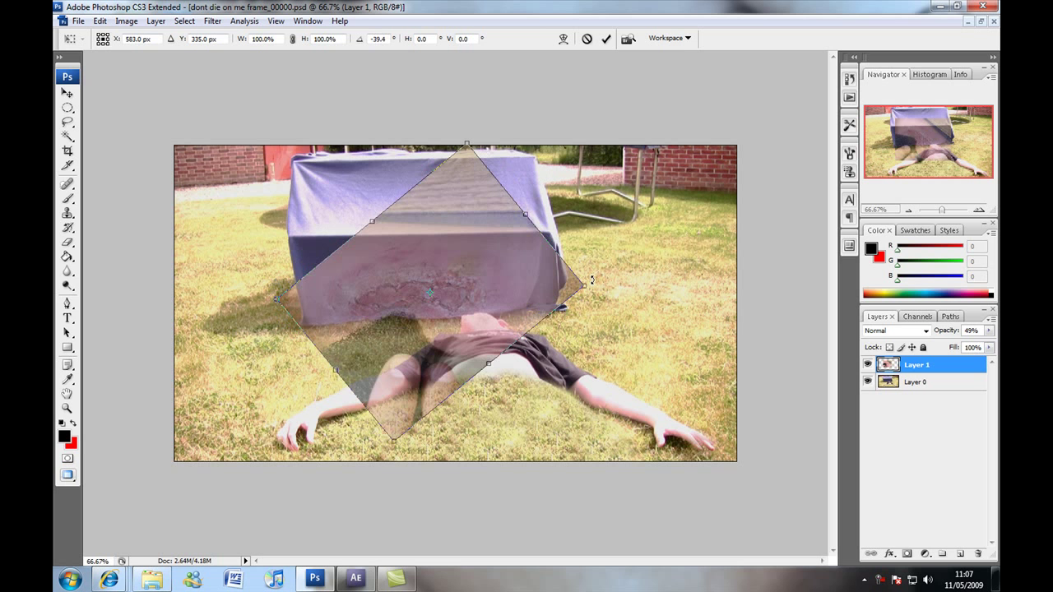
pyautogui.moveTo(415, 294); pyautogui.dragTo(418, 296)
pyautogui.moveTo(563, 388); pyautogui.dragTo(570, 395)
pyautogui.moveTo(656, 374); pyautogui.dragTo(644, 375)
pyautogui.moveTo(549, 396); pyautogui.dragTo(551, 397)
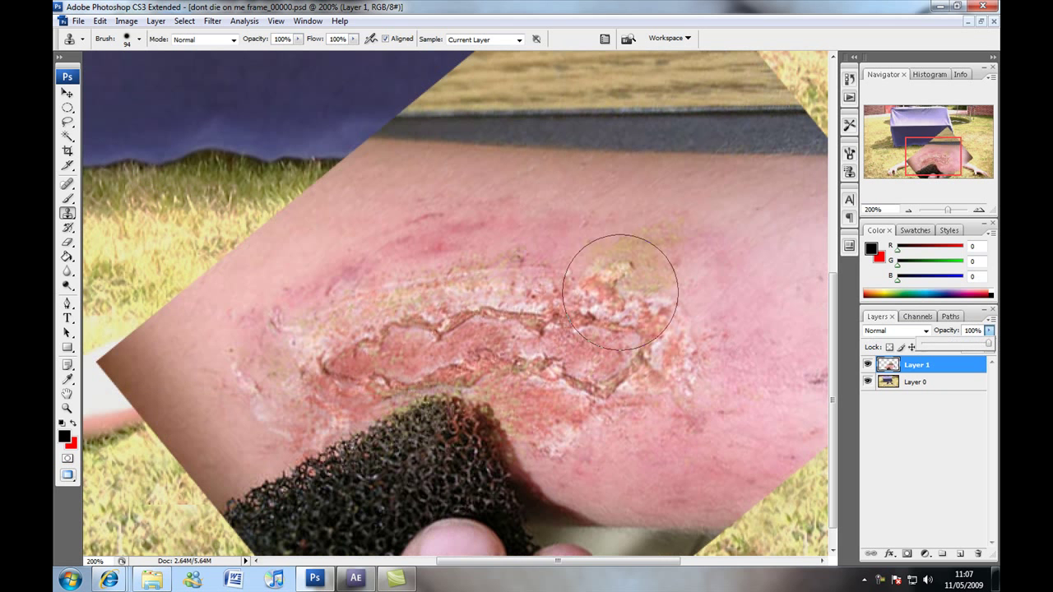
# Switch to the Eraser with a soft 106 px brush.
pyautogui.hotkey('ctrl', '-')
pyautogui.hotkey('ctrl', '-')
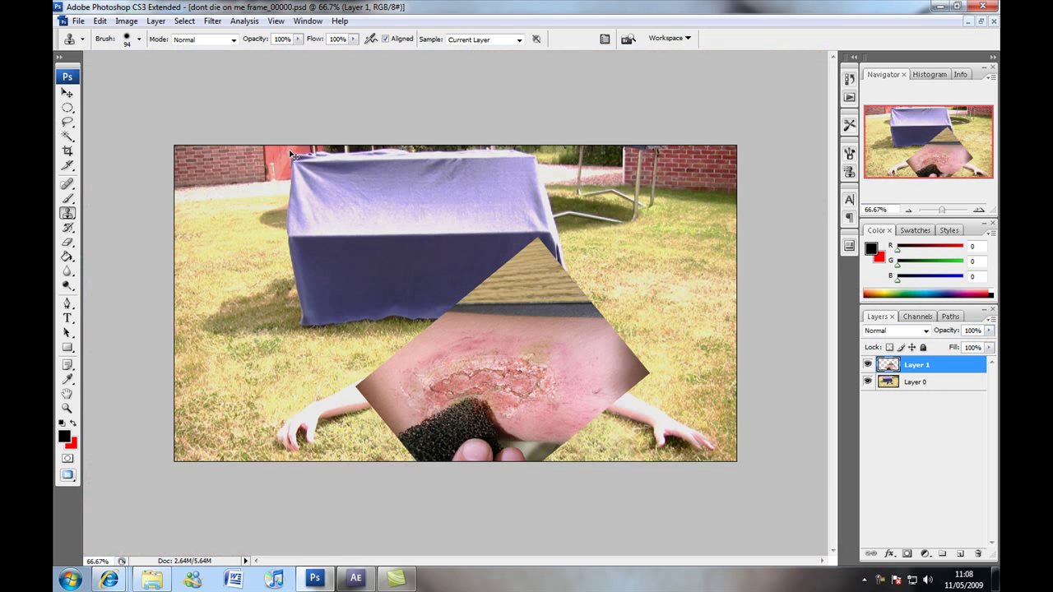
pyautogui.click(68, 241)
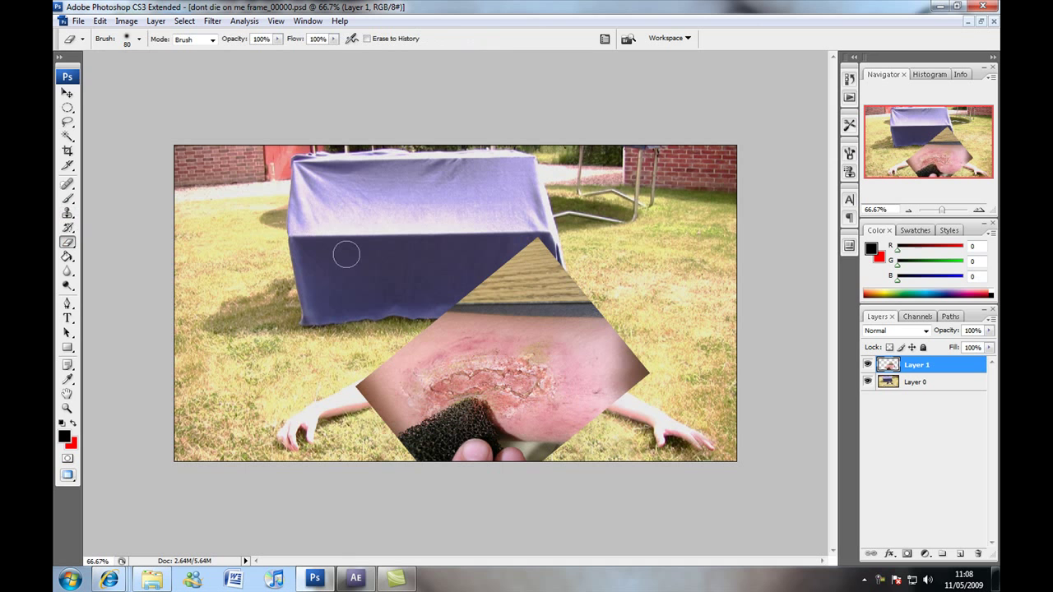
pyautogui.click(140, 39)
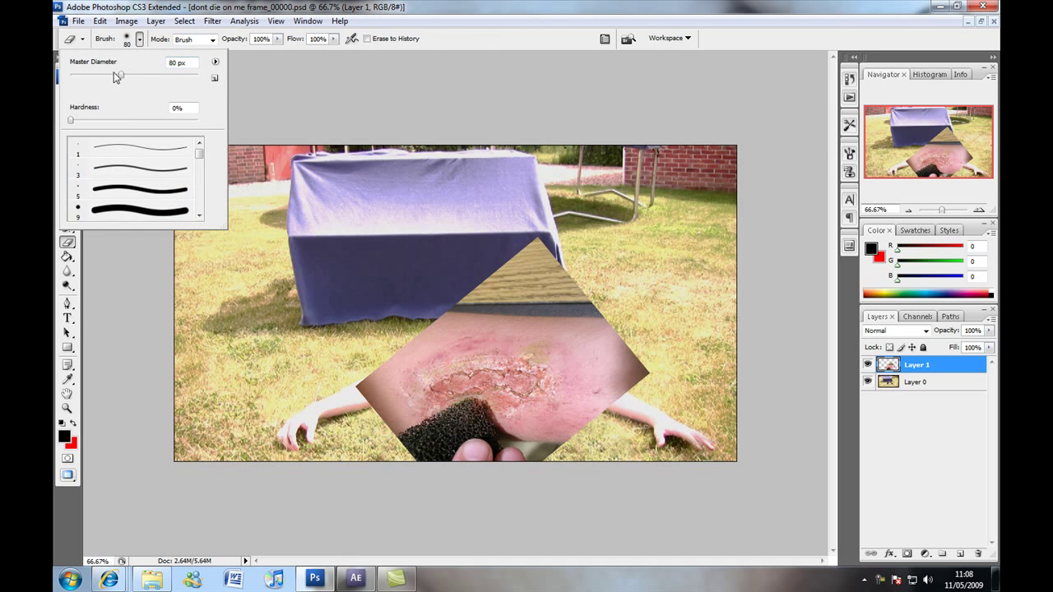
pyautogui.moveTo(116, 76); pyautogui.dragTo(138, 75)
pyautogui.click(531, 250)
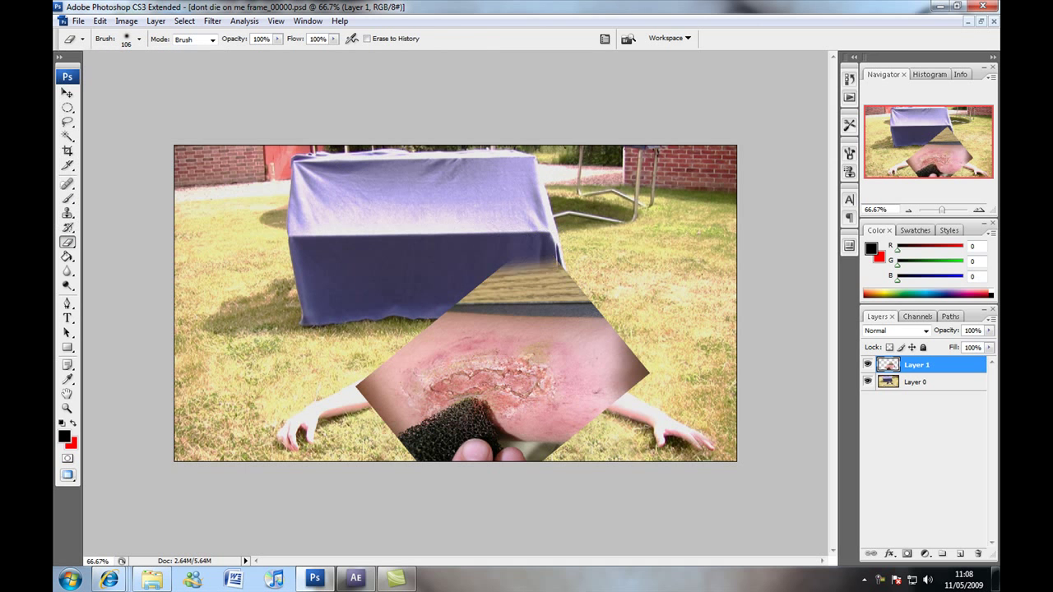
# Erase around the wound diamond, refining its edges at 200% zoom with an 80 px brush.
pyautogui.moveTo(530, 251)
pyautogui.mouseDown()
pyautogui.moveTo(466, 270)
pyautogui.moveTo(542, 268)
pyautogui.moveTo(622, 344)
pyautogui.moveTo(604, 289)
pyautogui.moveTo(638, 380)
pyautogui.moveTo(646, 360)
pyautogui.moveTo(599, 423)
pyautogui.moveTo(602, 442)
pyautogui.moveTo(545, 479)
pyautogui.moveTo(569, 470)
pyautogui.moveTo(484, 463)
pyautogui.moveTo(428, 473)
pyautogui.moveTo(388, 438)
pyautogui.moveTo(375, 407)
pyautogui.moveTo(382, 416)
pyautogui.moveTo(423, 341)
pyautogui.moveTo(411, 344)
pyautogui.moveTo(484, 286)
pyautogui.moveTo(512, 320)
pyautogui.moveTo(589, 347)
pyautogui.moveTo(605, 363)
pyautogui.moveTo(604, 404)
pyautogui.moveTo(602, 387)
pyautogui.moveTo(573, 434)
pyautogui.moveTo(545, 444)
pyautogui.moveTo(500, 444)
pyautogui.moveTo(475, 416)
pyautogui.moveTo(445, 432)
pyautogui.moveTo(414, 427)
pyautogui.moveTo(399, 374)
pyautogui.moveTo(511, 311)
pyautogui.moveTo(598, 346)
pyautogui.moveTo(608, 387)
pyautogui.moveTo(541, 429)
pyautogui.moveTo(481, 421)
pyautogui.moveTo(517, 426)
pyautogui.moveTo(566, 405)
pyautogui.moveTo(574, 355)
pyautogui.moveTo(507, 321)
pyautogui.moveTo(543, 324)
pyautogui.moveTo(463, 331)
pyautogui.moveTo(401, 368)
pyautogui.moveTo(398, 380)
pyautogui.moveTo(462, 331)
pyautogui.moveTo(407, 362)
pyautogui.moveTo(412, 422)
pyautogui.moveTo(387, 387)
pyautogui.moveTo(421, 345)
pyautogui.moveTo(556, 333)
pyautogui.moveTo(453, 179)
pyautogui.moveTo(374, 292)
pyautogui.moveTo(271, 296)
pyautogui.moveTo(373, 245)
pyautogui.moveTo(430, 235)
pyautogui.moveTo(544, 255)
pyautogui.moveTo(641, 317)
pyautogui.moveTo(629, 341)
pyautogui.moveTo(657, 398)
pyautogui.moveTo(595, 444)
pyautogui.moveTo(311, 469)
pyautogui.moveTo(216, 415)
pyautogui.moveTo(247, 352)
pyautogui.moveTo(458, 208)
pyautogui.mouseUp()
pyautogui.hotkey('ctrl', '+')
pyautogui.hotkey('ctrl', '+')
pyautogui.press('[')
pyautogui.press('[')
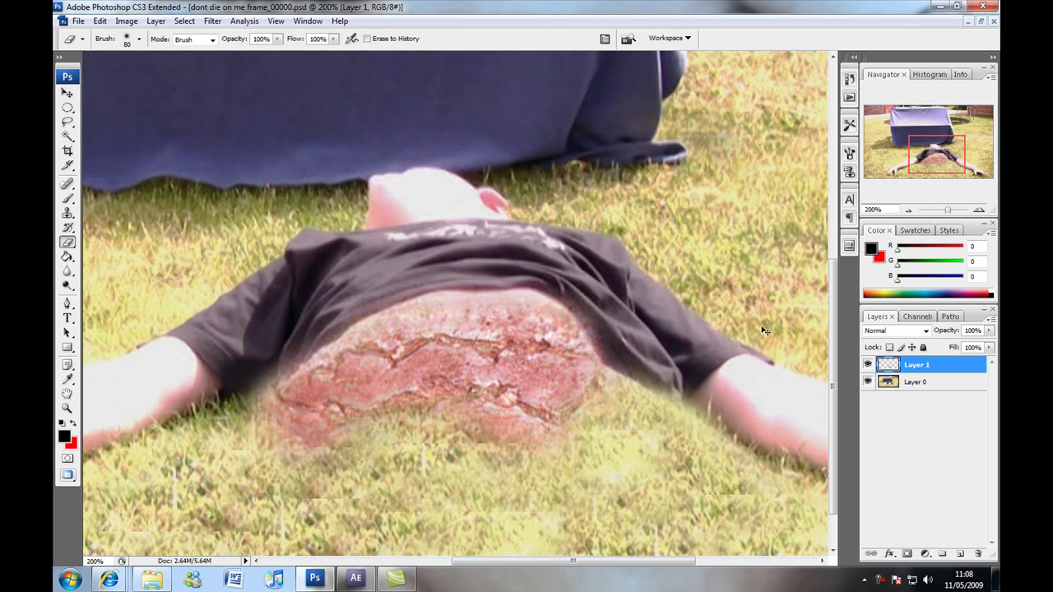
pyautogui.hotkey('ctrl', '-')
pyautogui.hotkey('ctrl', '-')
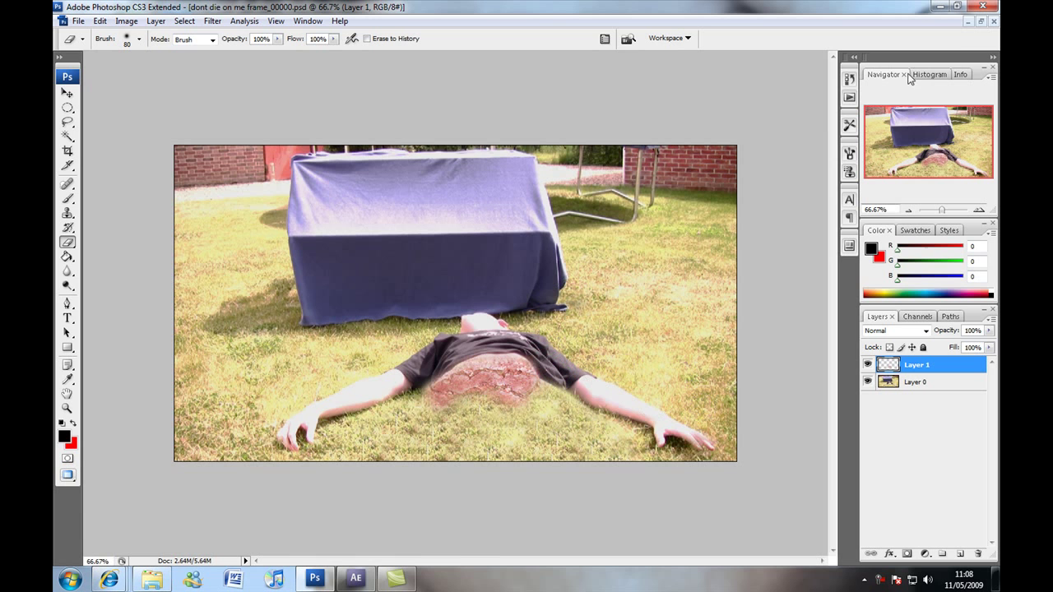
# Zoom to 400% centered on the wound below the chest.
pyautogui.click(984, 23)
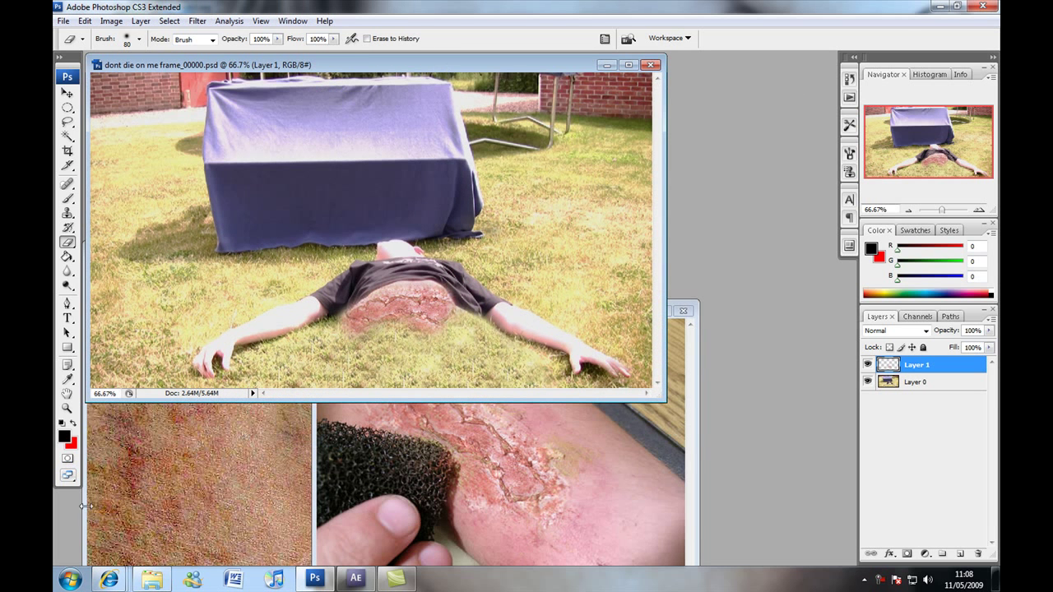
pyautogui.click(628, 64)
pyautogui.hotkey('ctrl', '+')
pyautogui.hotkey('ctrl', '+')
pyautogui.hotkey('ctrl', '+')
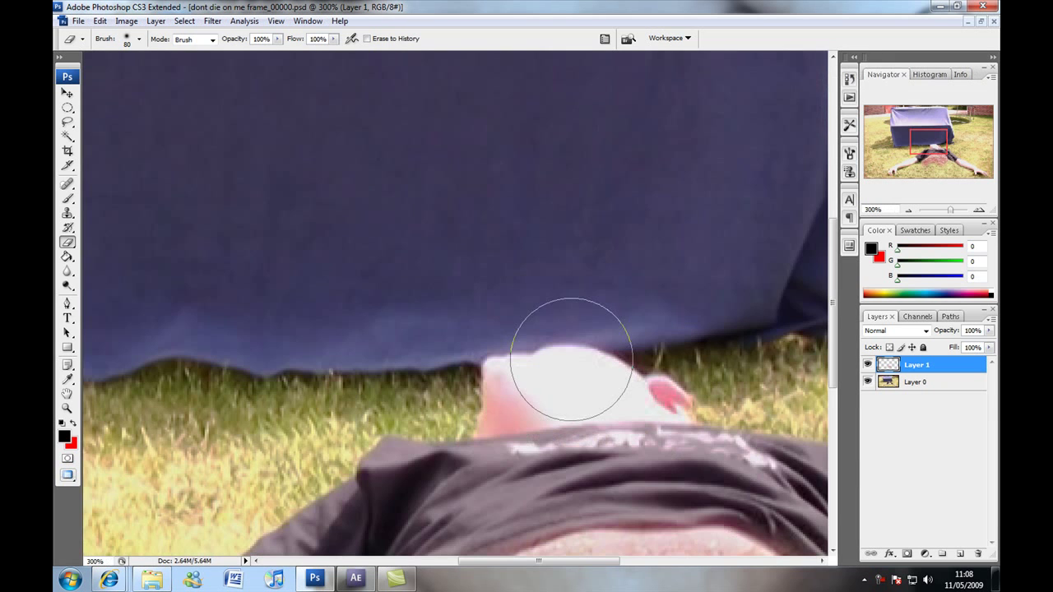
pyautogui.moveTo(567, 392); pyautogui.dragTo(548, 212)
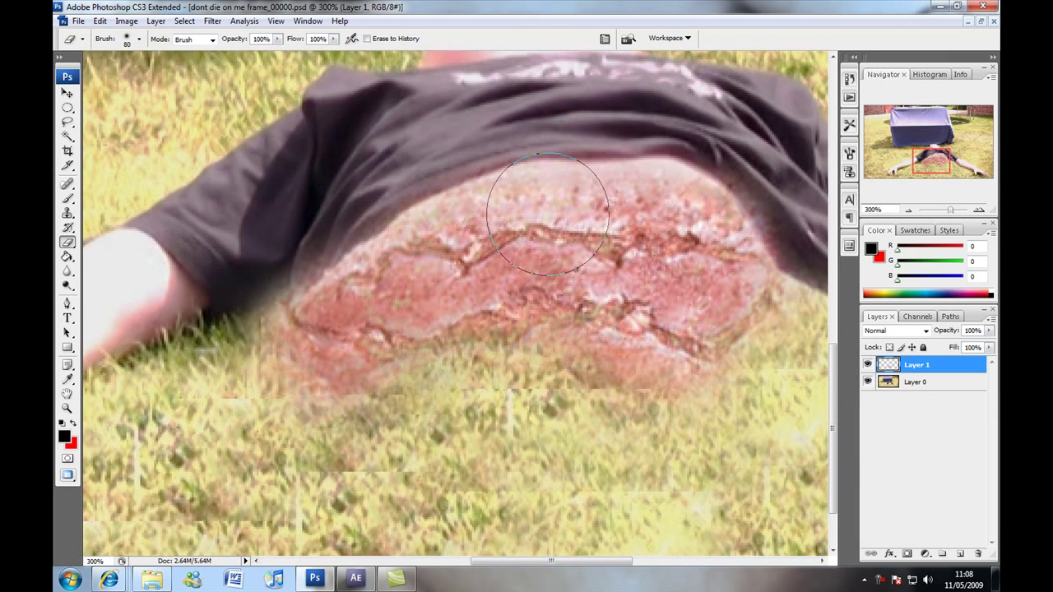
pyautogui.hotkey('ctrl', '+')
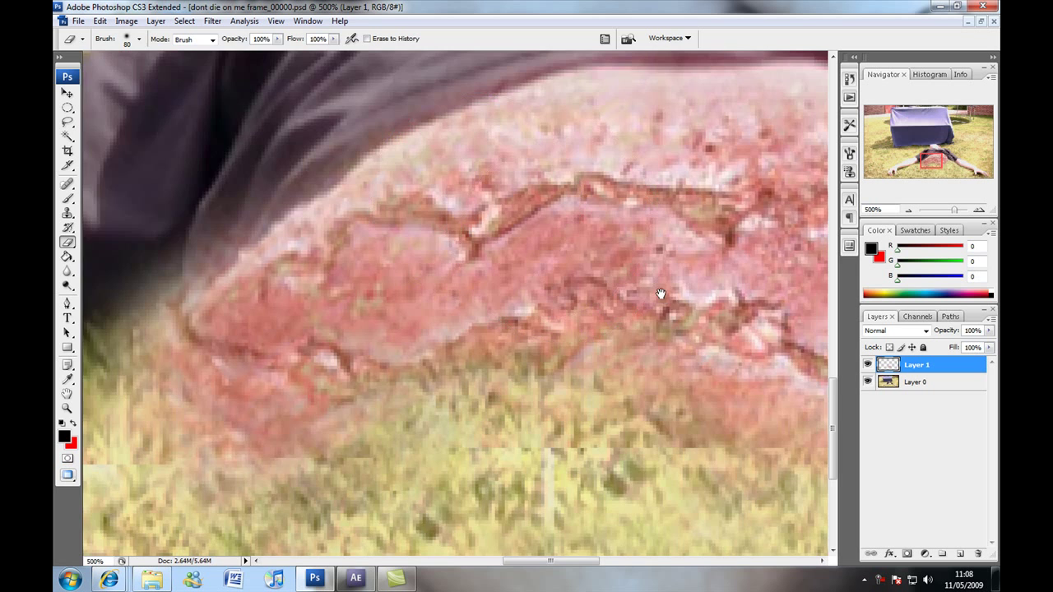
pyautogui.hotkey('ctrl', '+')
pyautogui.moveTo(484, 243); pyautogui.dragTo(480, 275)
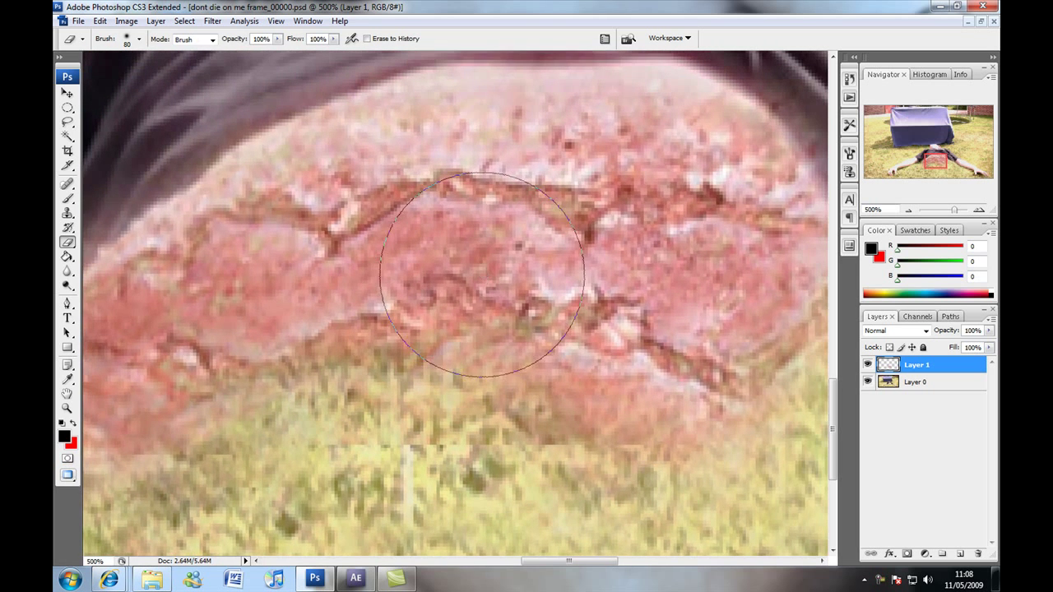
pyautogui.hotkey('ctrl', '-')
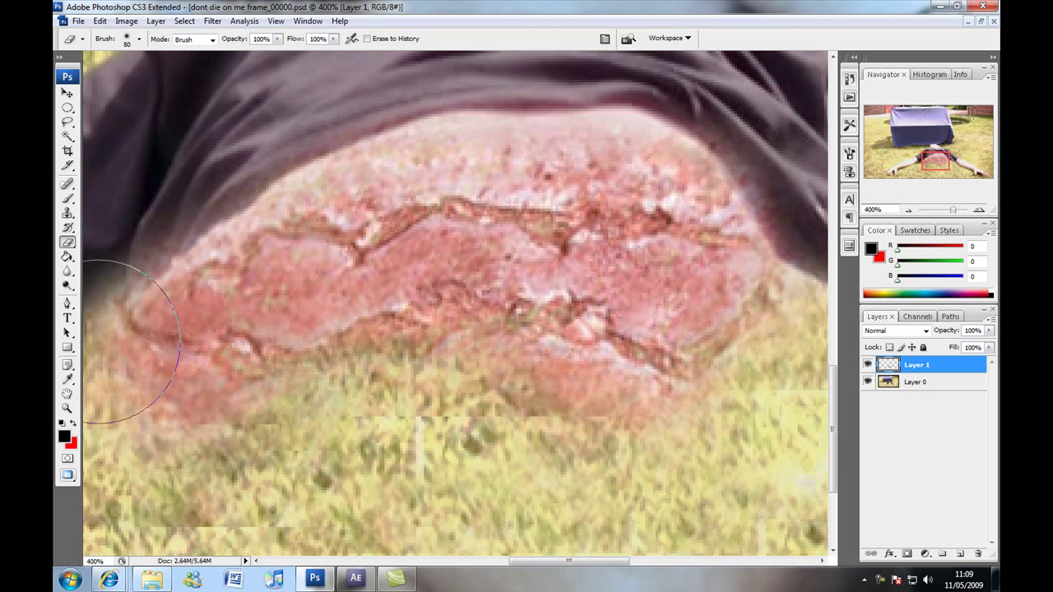
# Trace the cracked gash with Pen tool anchors, curving along its lower edge.
pyautogui.click(68, 304)
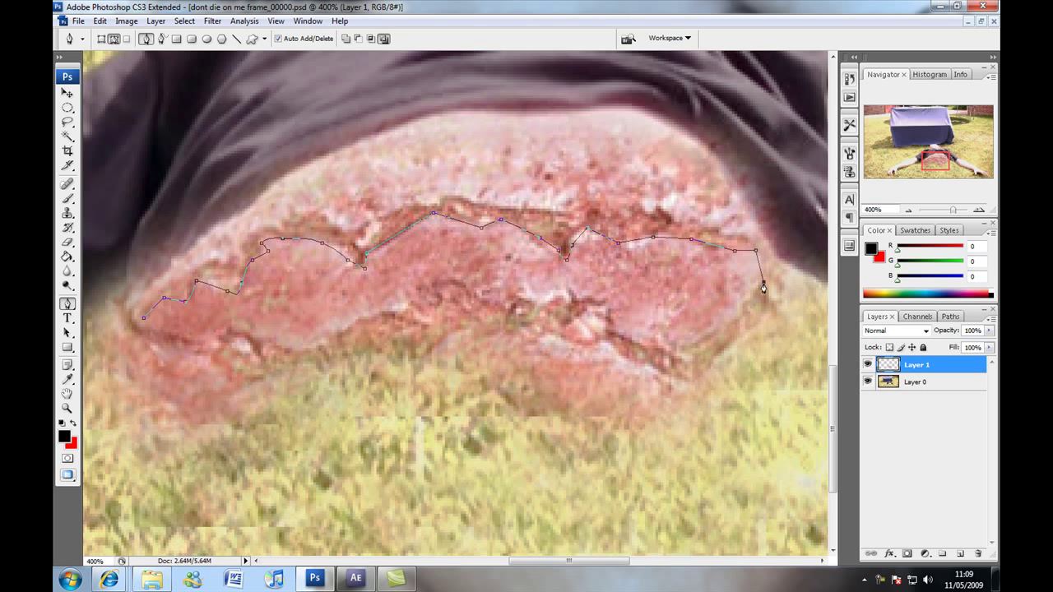
pyautogui.click(698, 340)
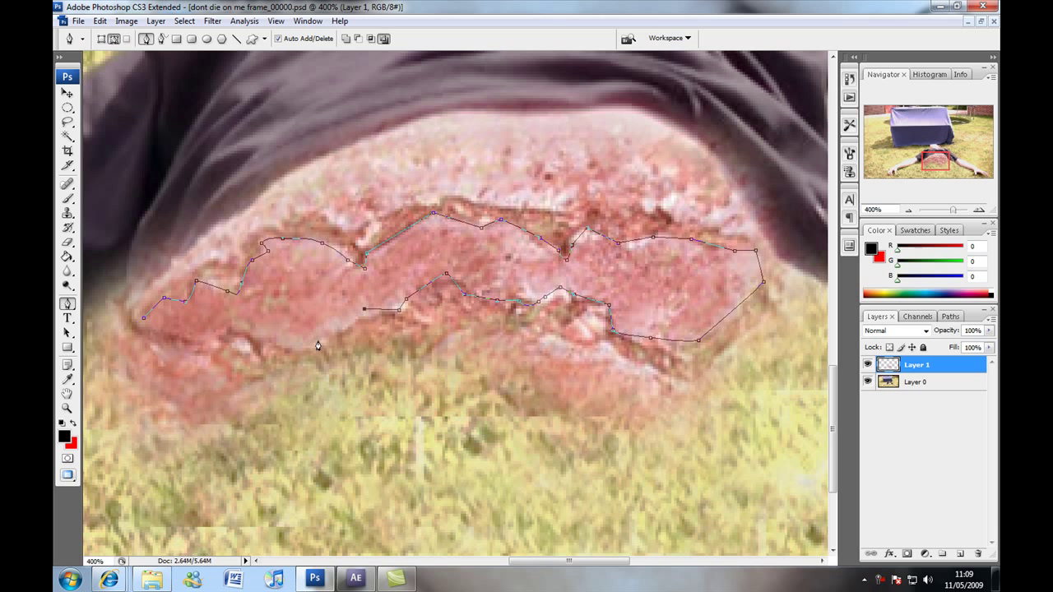
pyautogui.moveTo(318, 341); pyautogui.dragTo(252, 328)
# Turn the traced gash path into a selection with no feathering.
pyautogui.rightClick(438, 284)
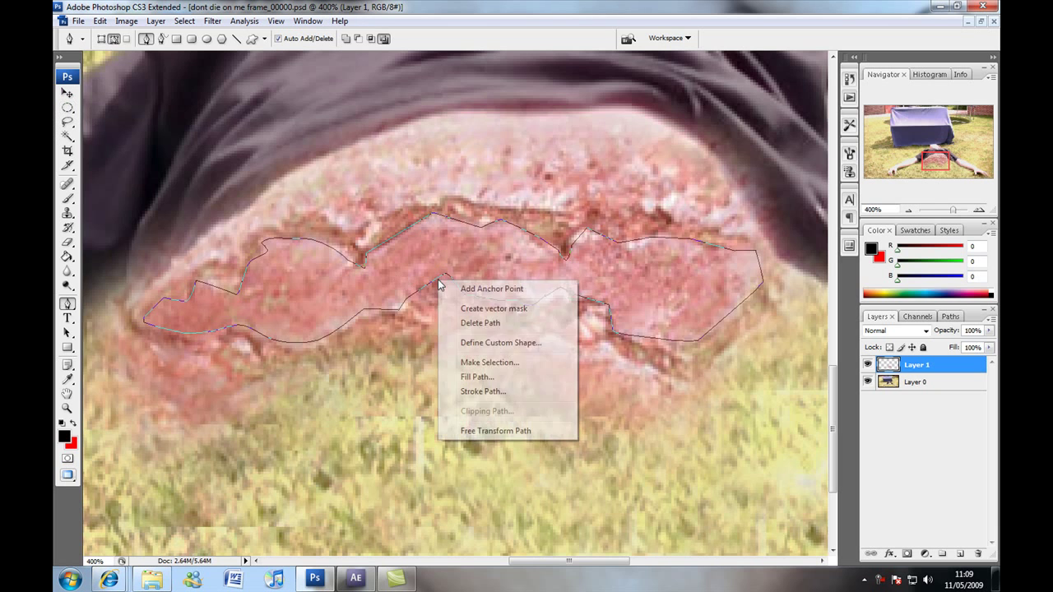
pyautogui.click(501, 362)
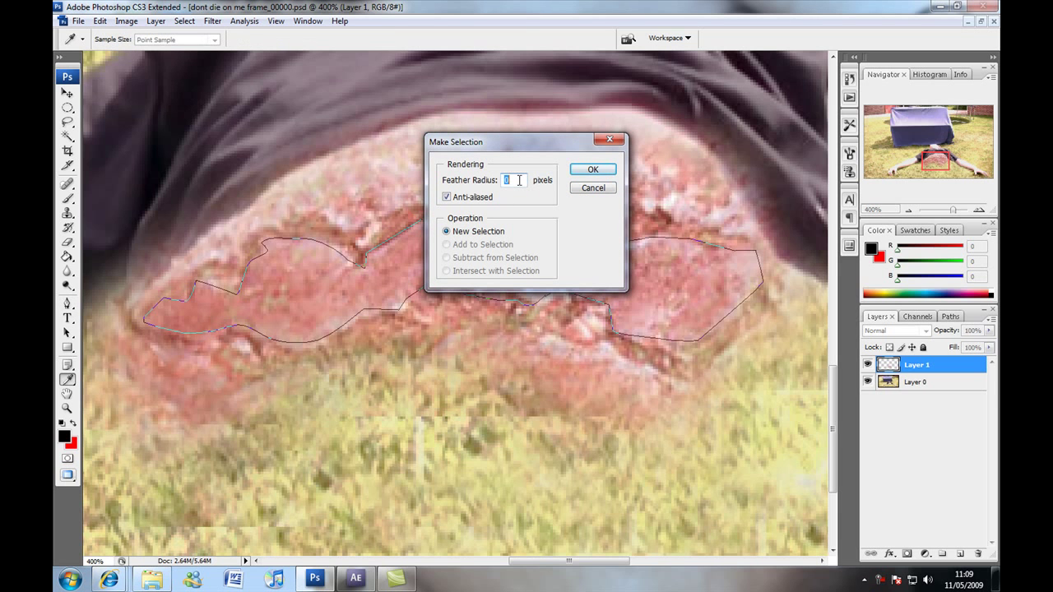
pyautogui.click(597, 169)
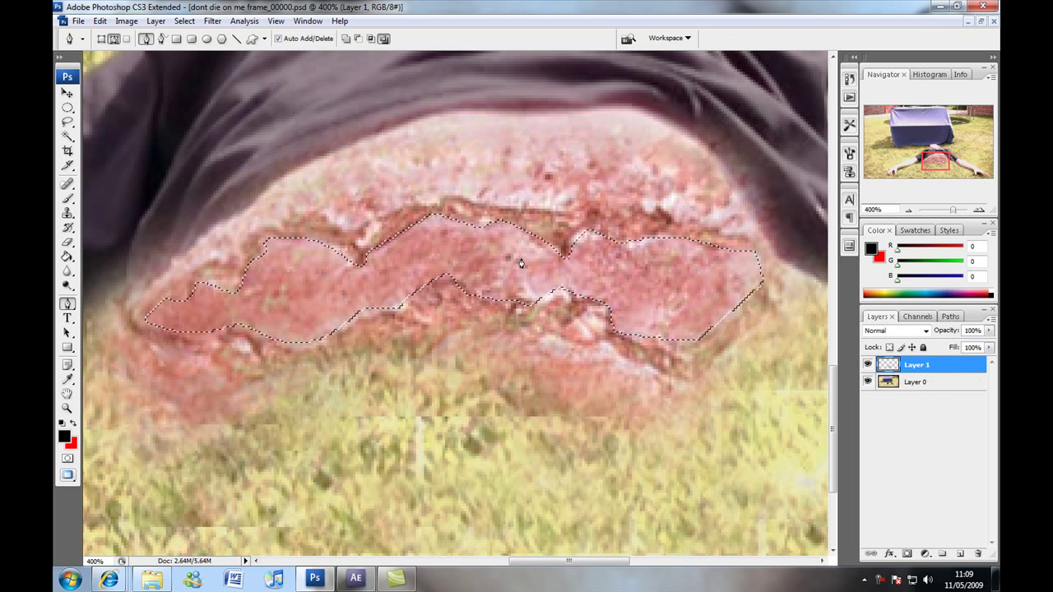
# Cut the selected inner pink patch onto its own new layer, Layer 2.
pyautogui.click(70, 107)
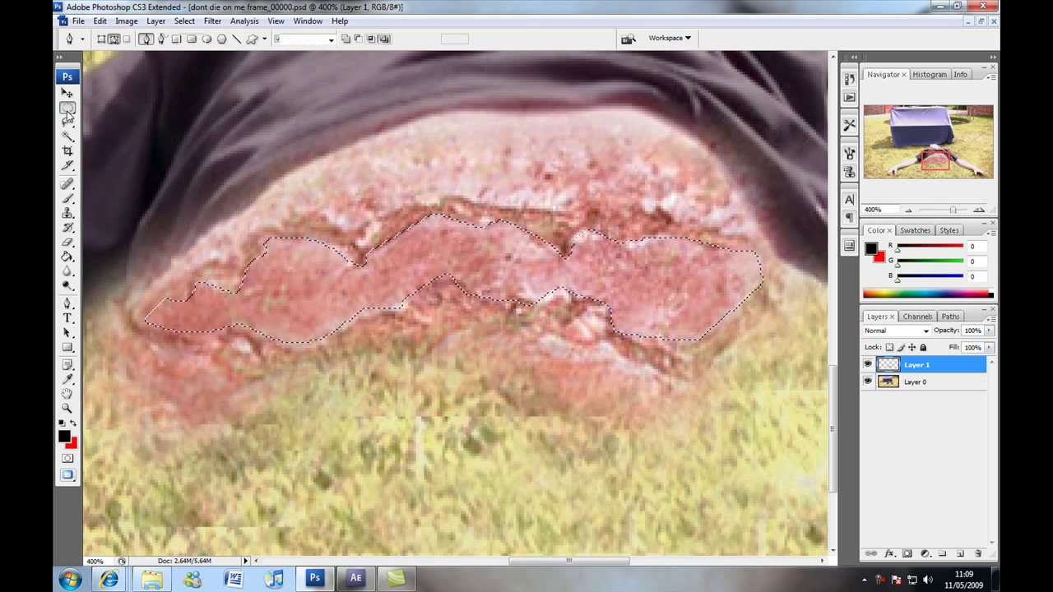
pyautogui.rightClick(547, 276)
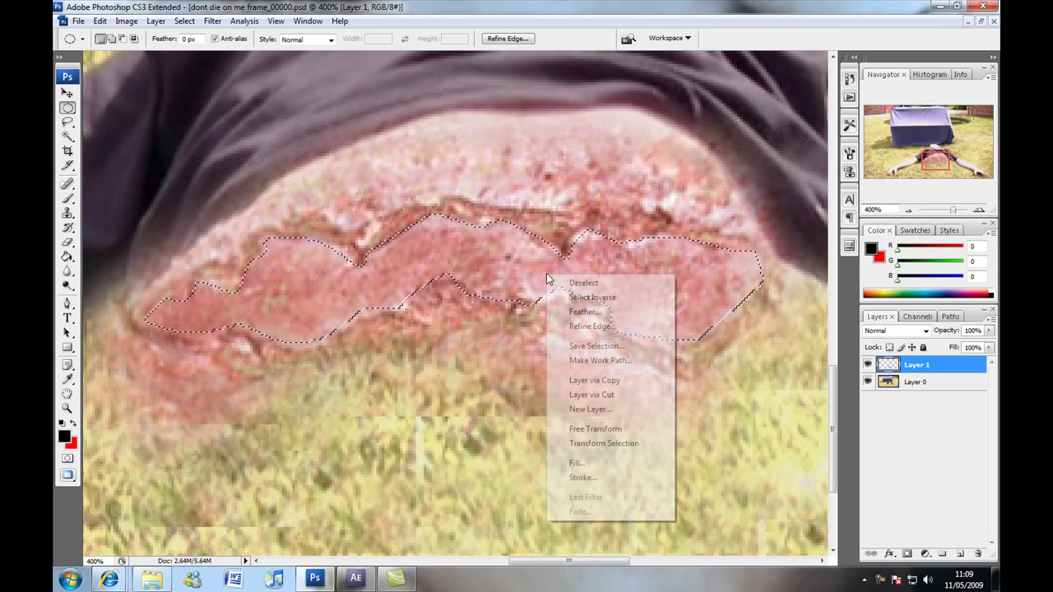
pyautogui.click(617, 394)
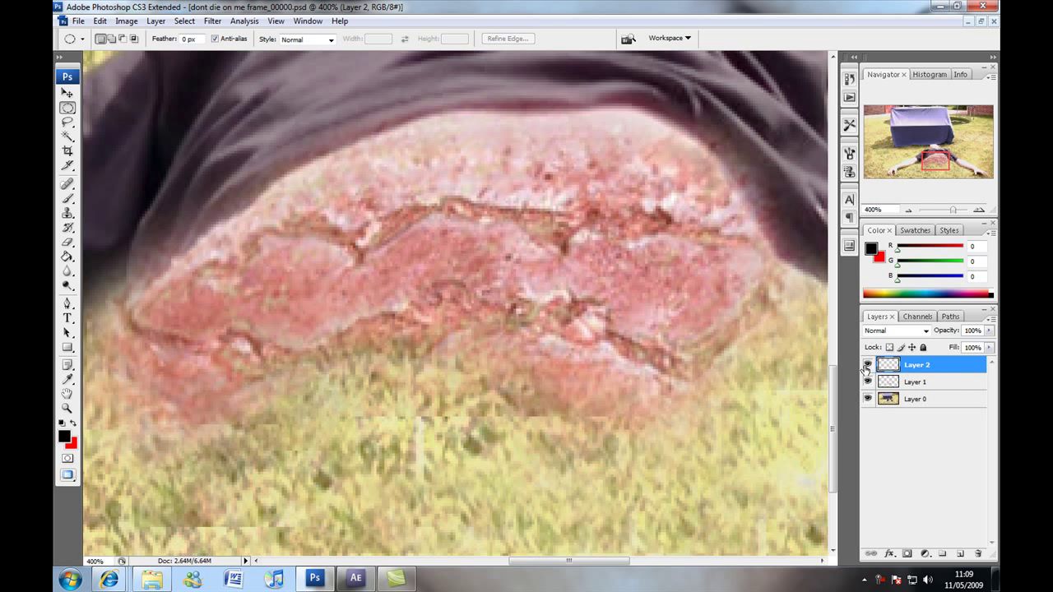
# Toggle Layer 2's visibility several times to compare the cut patch.
pyautogui.click(867, 366)
pyautogui.click(867, 366)
pyautogui.click(867, 365)
pyautogui.click(867, 365)
pyautogui.click(867, 365)
pyautogui.click(867, 365)
pyautogui.click(867, 365)
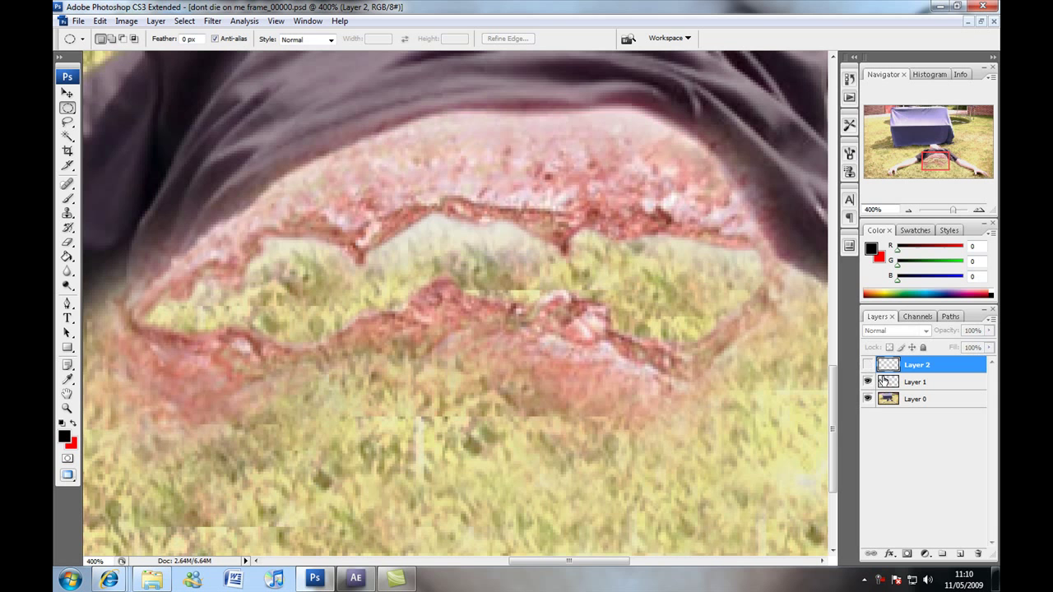
pyautogui.click(867, 367)
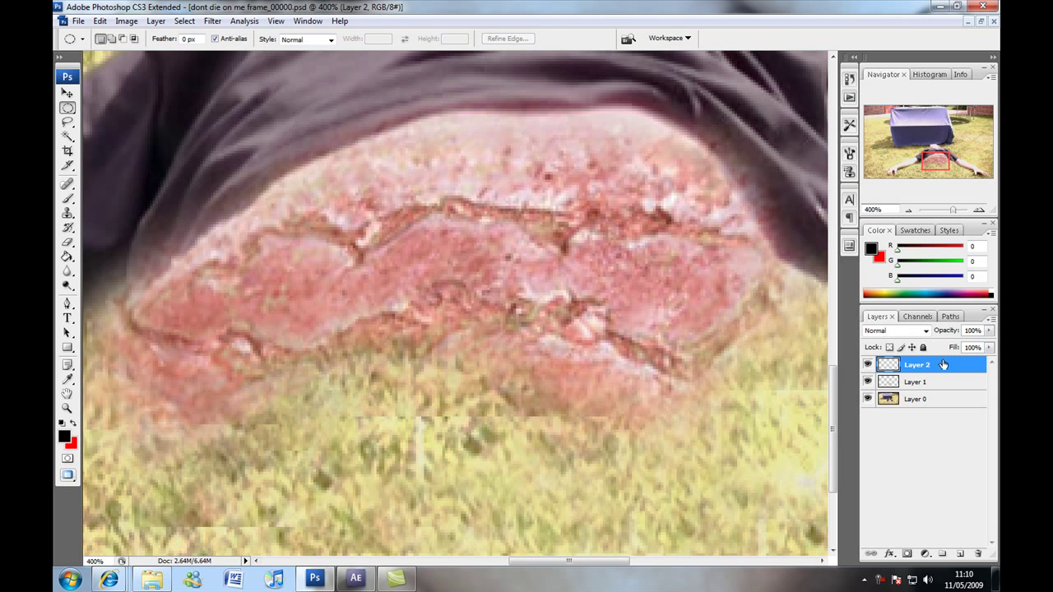
# Move Layer 2 beneath Layer 1 and rename Layer 1 'skin crust'.
pyautogui.moveTo(924, 367); pyautogui.dragTo(925, 399)
pyautogui.click(909, 368)
pyautogui.doubleClick(913, 367)
pyautogui.write('ust')
pyautogui.press('Return')
# Toggle the skin crust layer on and off to compare, then zoom out to the whole scene.
pyautogui.click(929, 409)
pyautogui.click(867, 365)
pyautogui.click(867, 365)
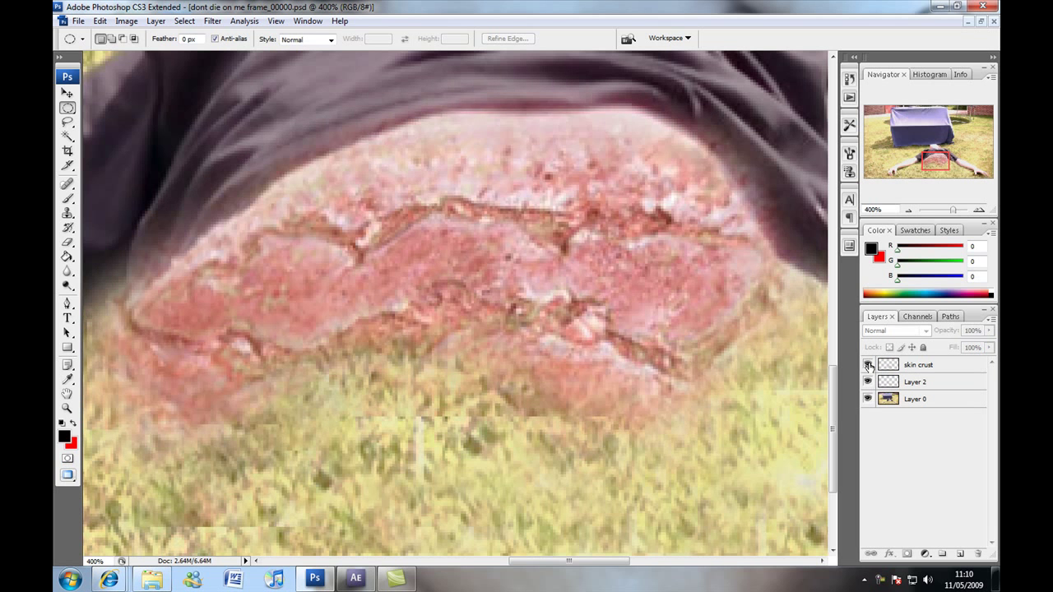
pyautogui.click(868, 365)
pyautogui.click(867, 365)
pyautogui.hotkey('ctrl', '-')
pyautogui.hotkey('ctrl', '-')
pyautogui.hotkey('ctrl', '-')
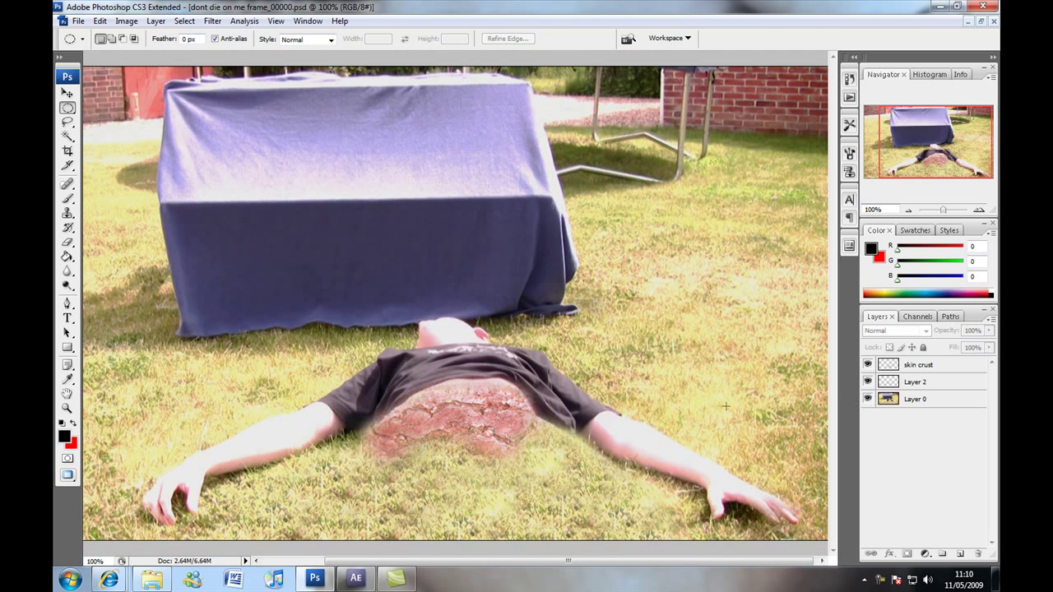
# Erase the lower edge of the skin crust layer with the Eraser.
pyautogui.click(912, 372)
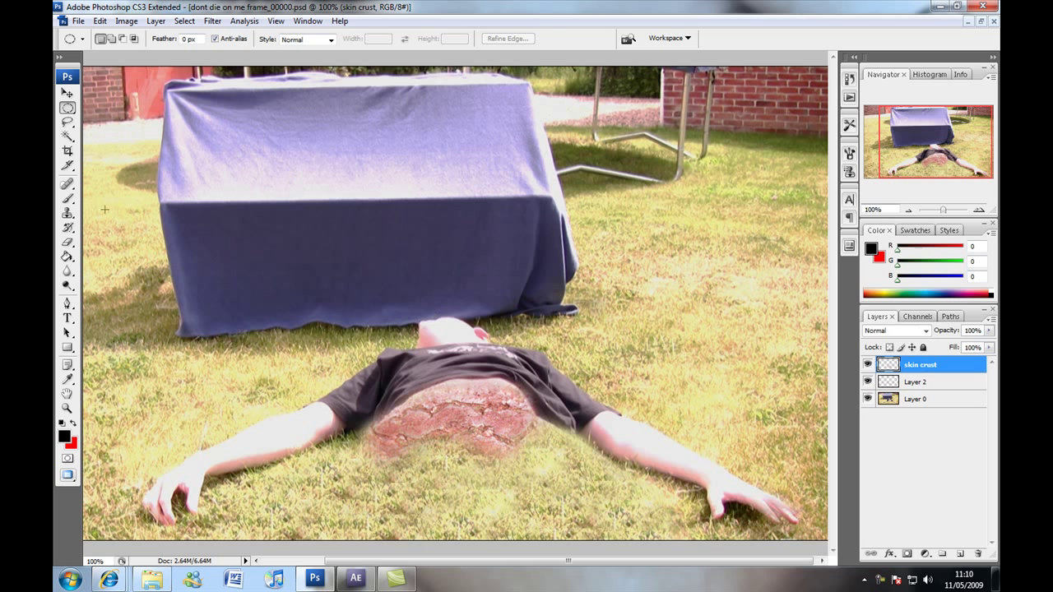
pyautogui.click(68, 242)
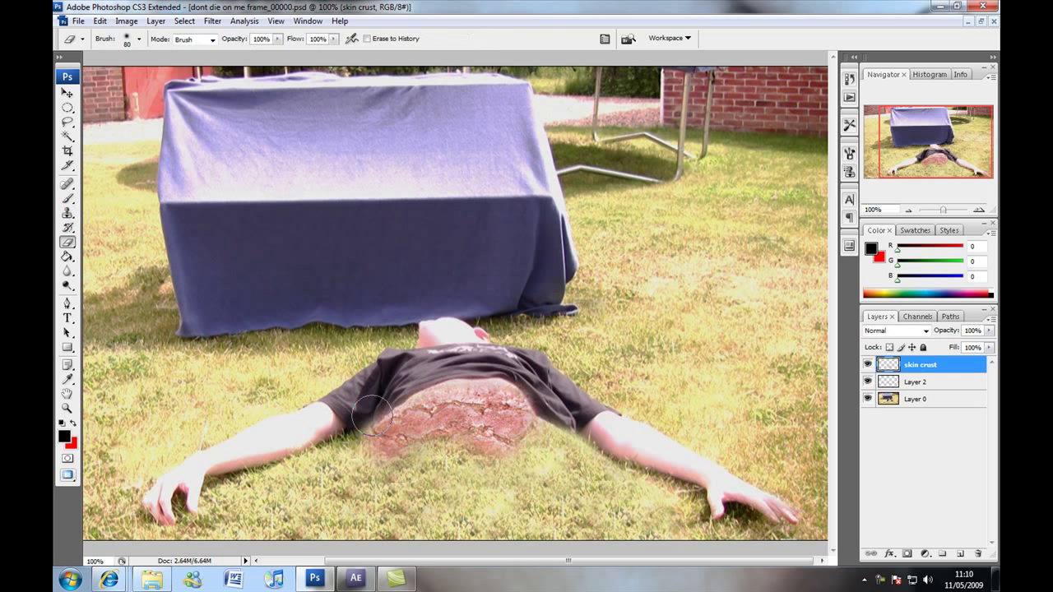
pyautogui.moveTo(382, 464)
pyautogui.mouseDown()
pyautogui.moveTo(502, 466)
pyautogui.moveTo(482, 458)
pyautogui.mouseUp()
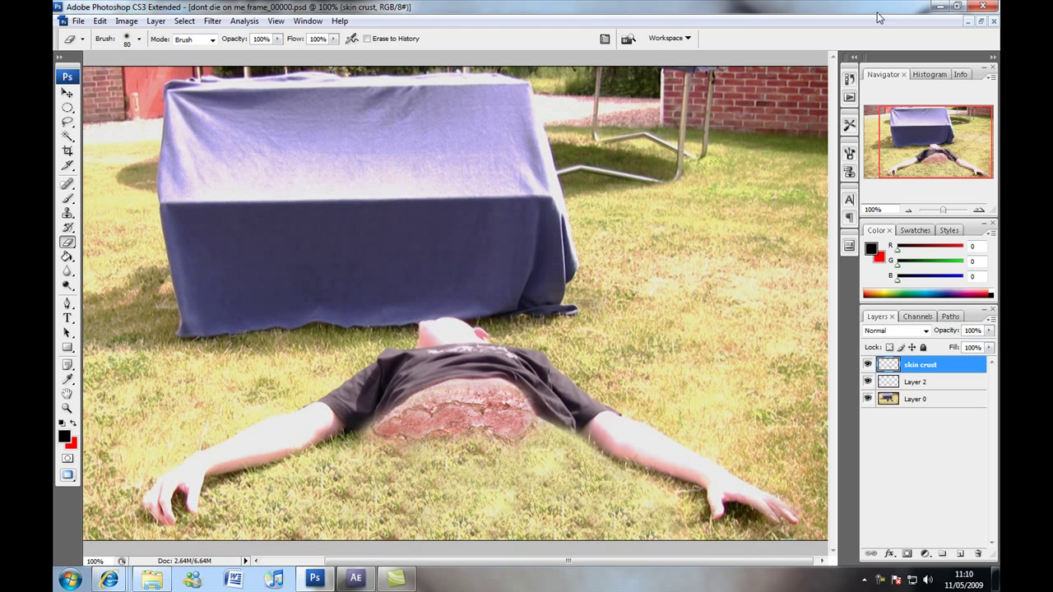
# Float the composite window and rearrange the Skin1, Wound and sponge burn reference windows.
pyautogui.click(980, 20)
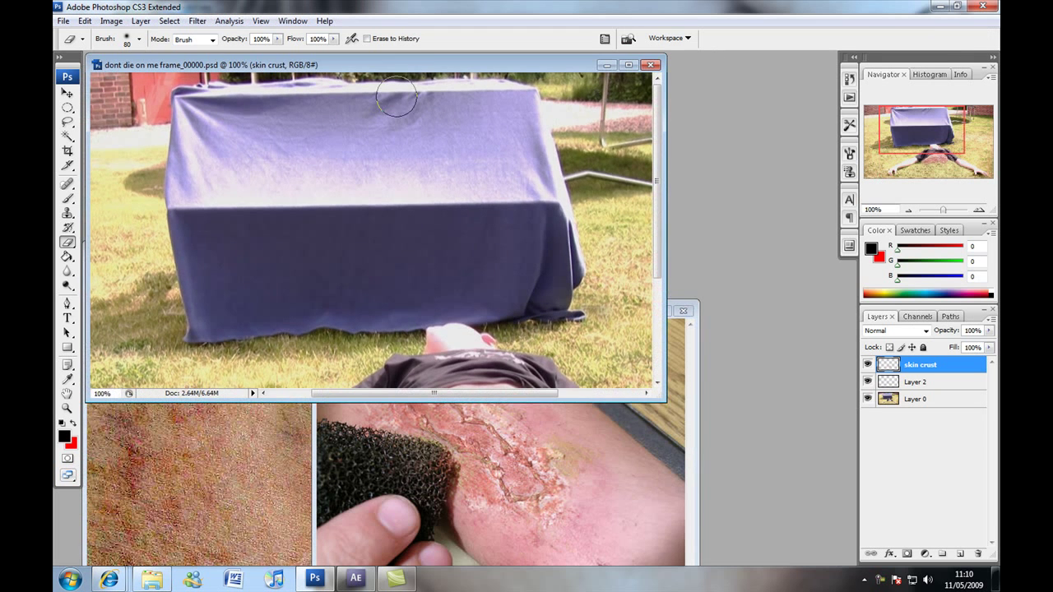
pyautogui.moveTo(446, 63); pyautogui.dragTo(770, 91)
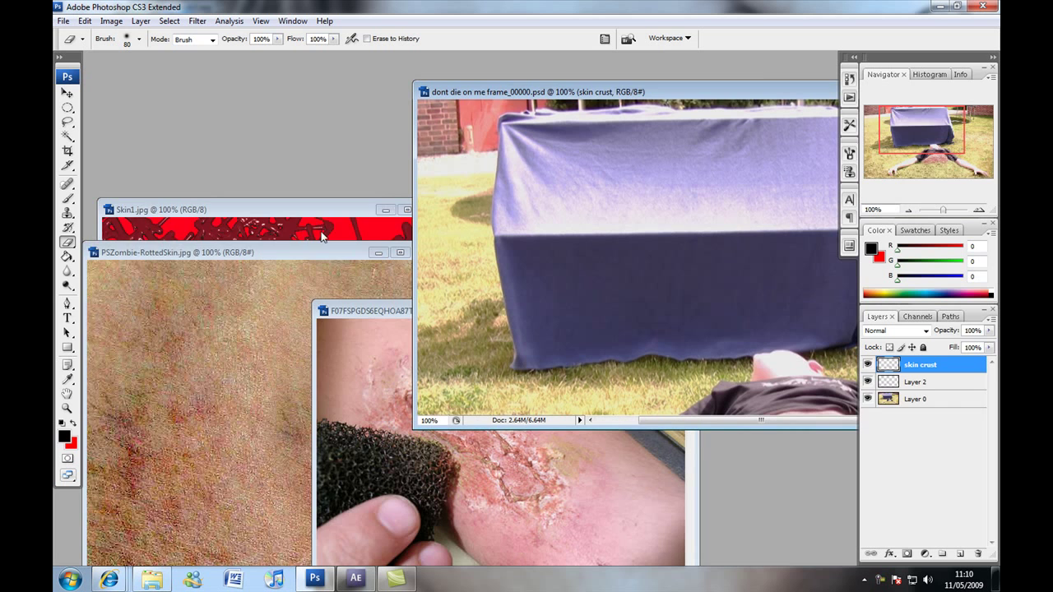
pyautogui.click(292, 212)
pyautogui.moveTo(292, 213); pyautogui.dragTo(75, 191)
pyautogui.click(302, 236)
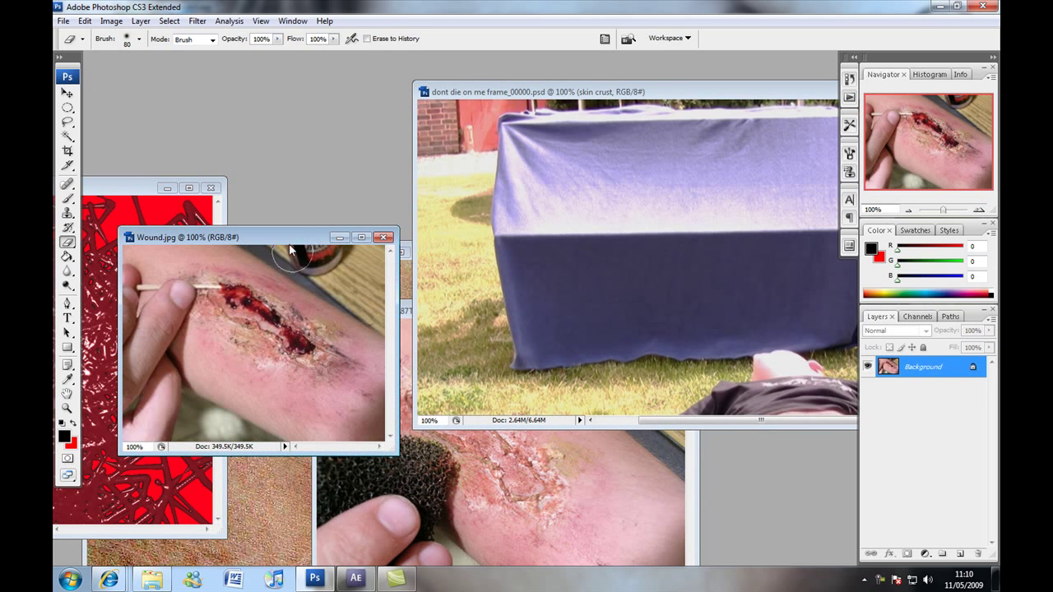
pyautogui.moveTo(247, 237); pyautogui.dragTo(81, 178)
pyautogui.moveTo(349, 310); pyautogui.dragTo(94, 233)
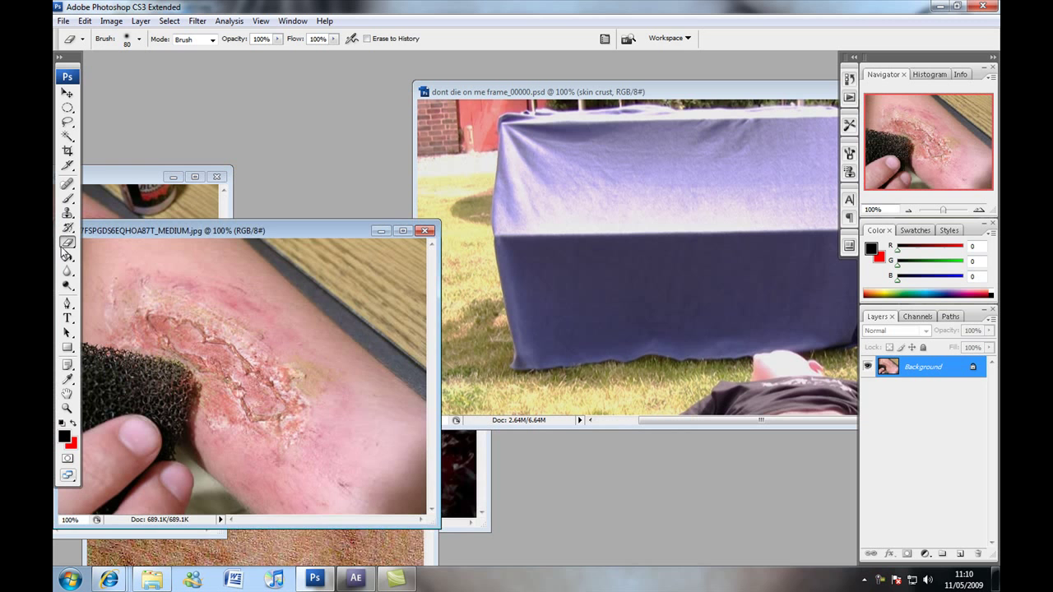
# Drag the blood texture image into the composite as Layer 3 and nudge it up-left.
pyautogui.click(487, 500)
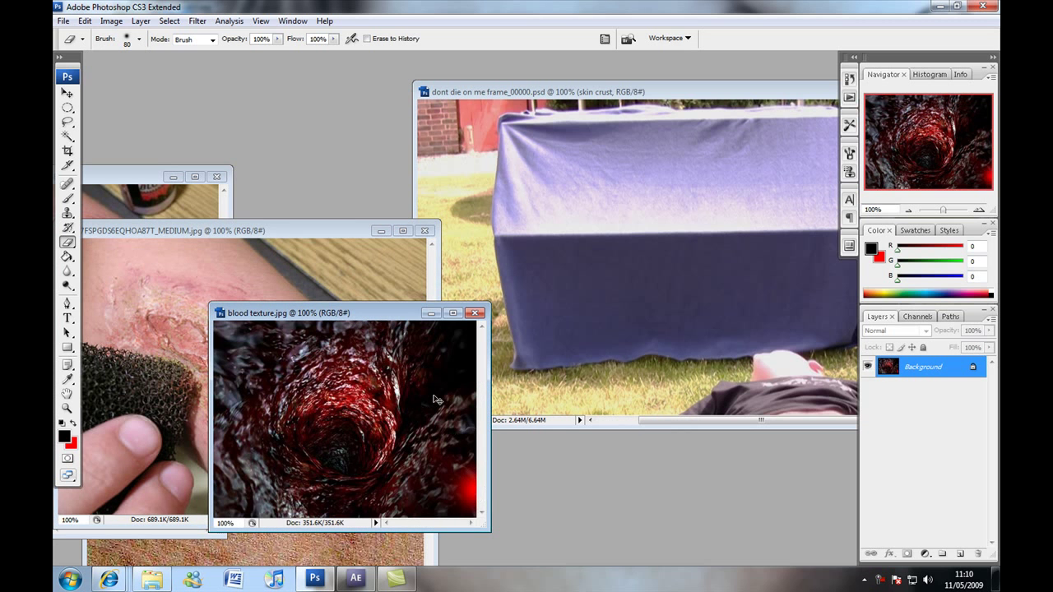
pyautogui.click(70, 95)
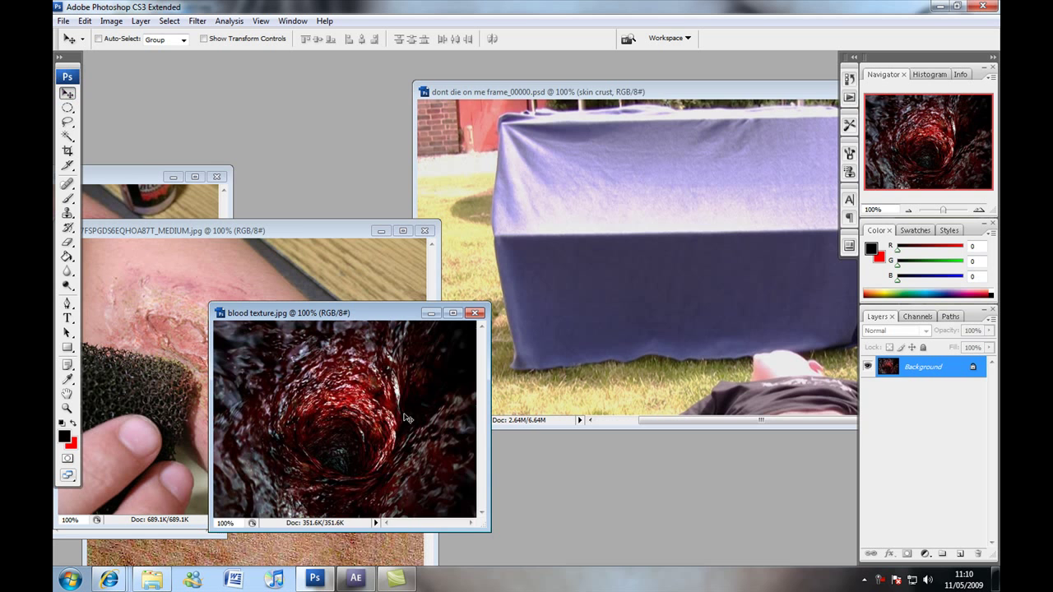
pyautogui.moveTo(489, 344); pyautogui.dragTo(628, 266)
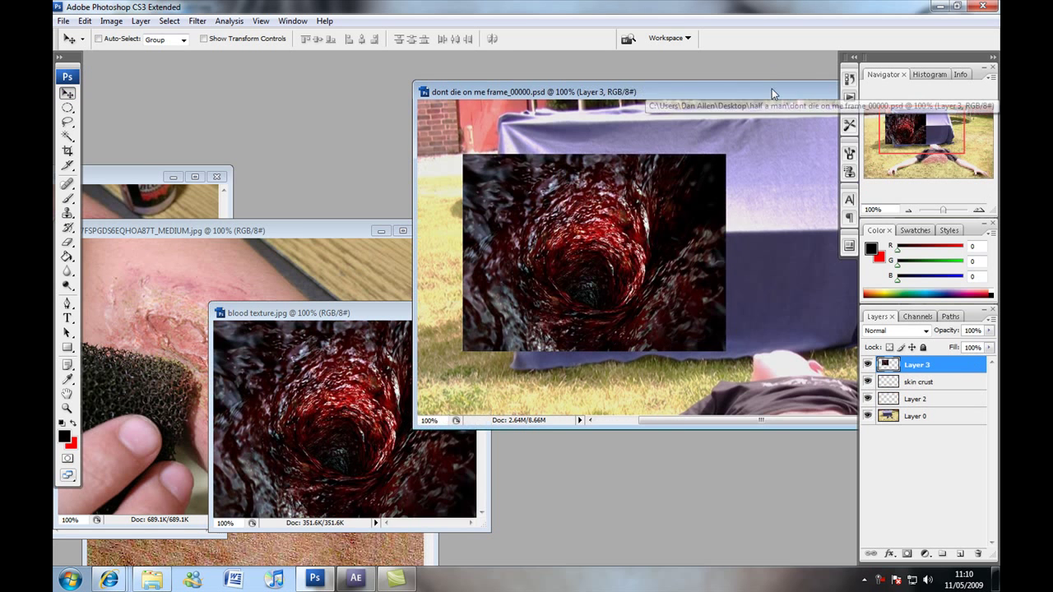
pyautogui.moveTo(771, 87); pyautogui.dragTo(596, 93)
pyautogui.click(696, 91)
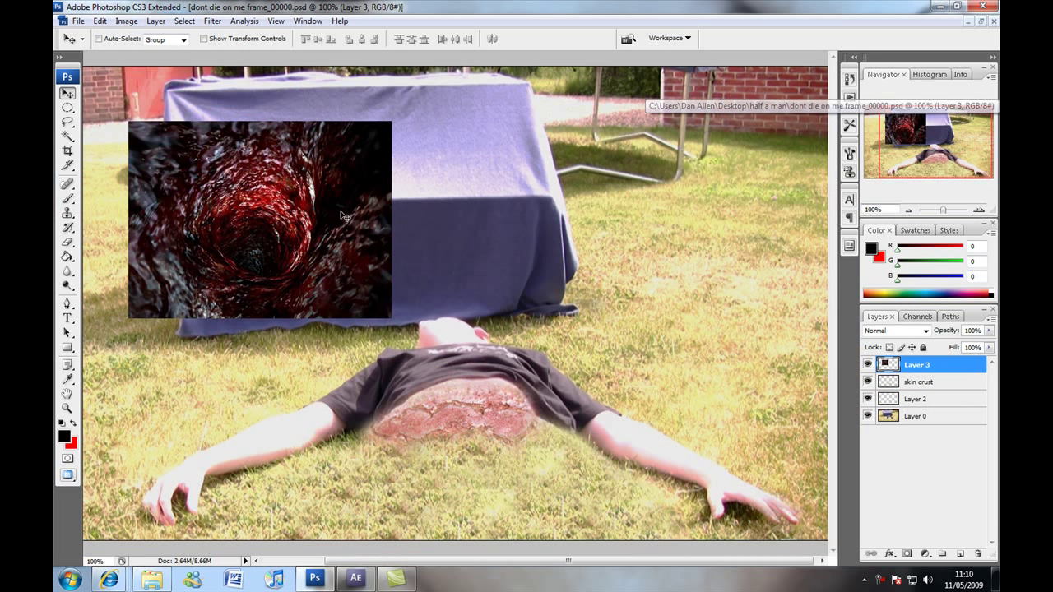
pyautogui.moveTo(288, 218)
pyautogui.mouseDown()
pyautogui.moveTo(250, 187)
pyautogui.moveTo(272, 206)
pyautogui.mouseUp()
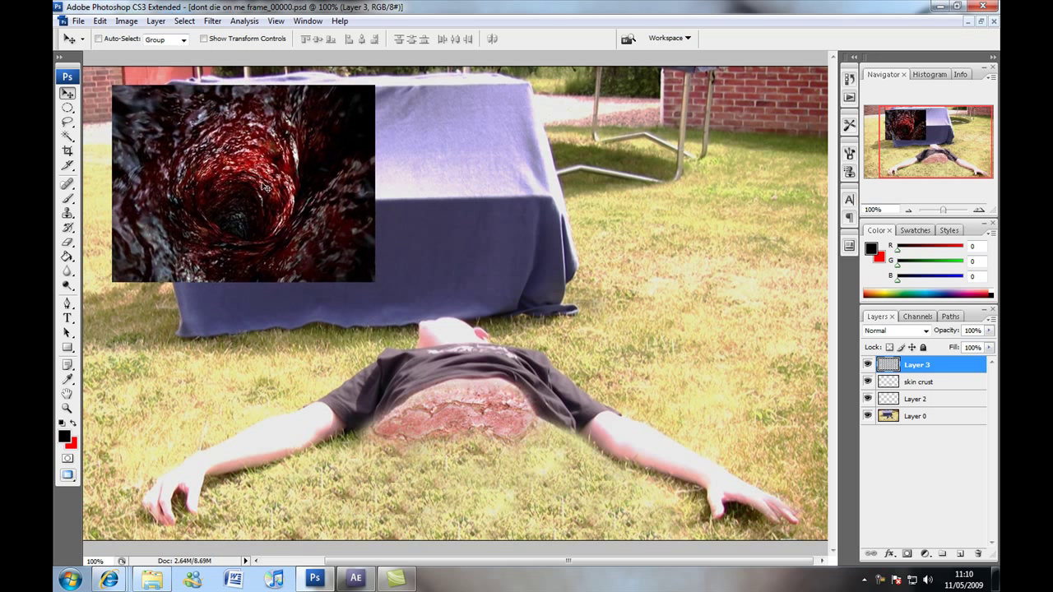
# Move Layer 3 beneath skin crust and clone-stamp blood texture across the belly at about 52% opacity.
pyautogui.click(67, 213)
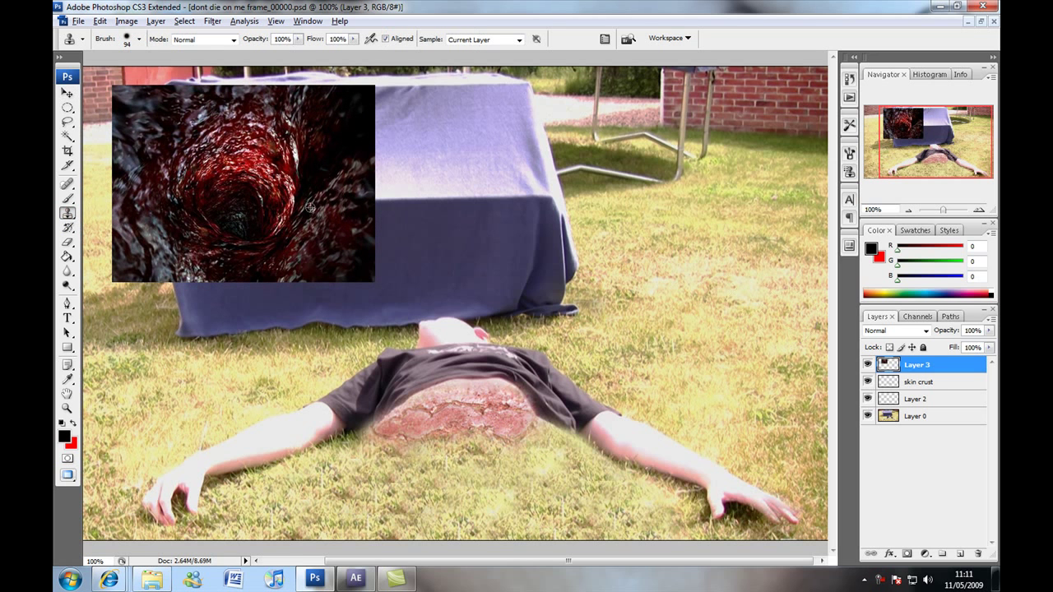
pyautogui.moveTo(920, 366); pyautogui.dragTo(918, 388)
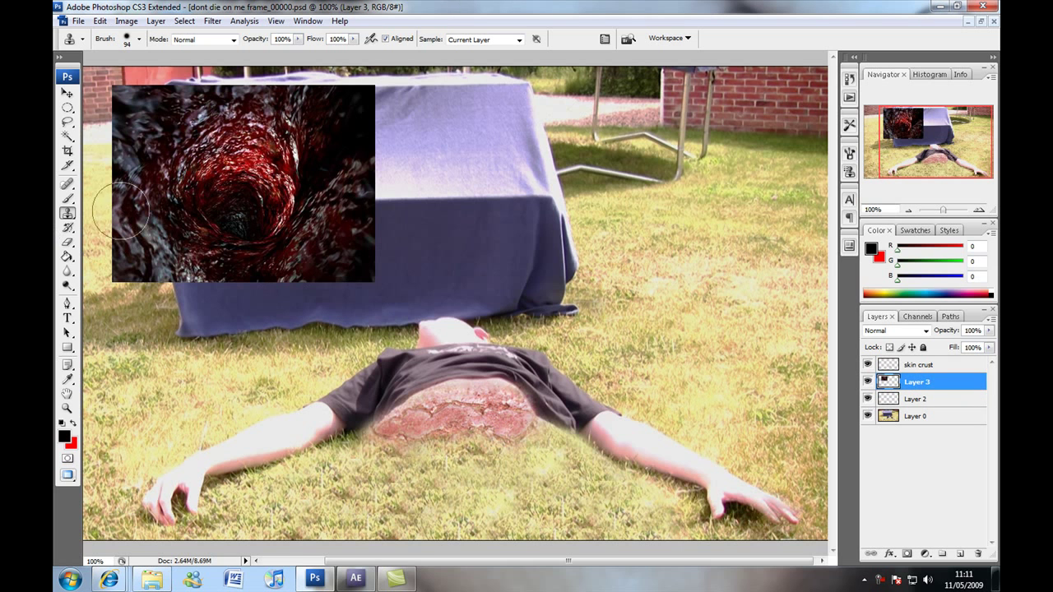
pyautogui.press('[')
pyautogui.press('[')
pyautogui.press('[')
pyautogui.press('[')
pyautogui.press('[')
pyautogui.press('[')
pyautogui.moveTo(297, 46); pyautogui.dragTo(274, 55)
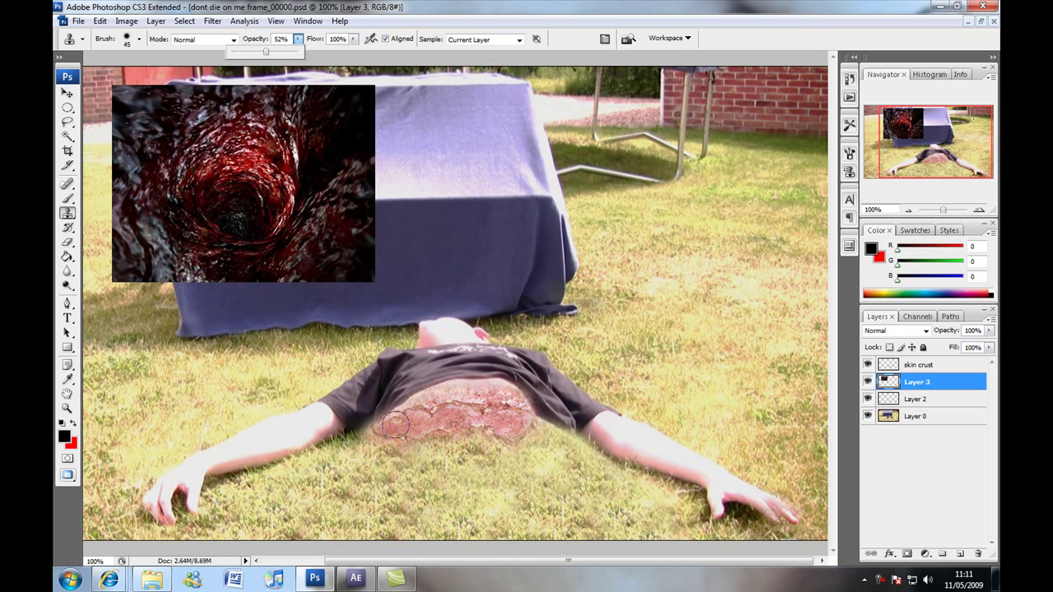
pyautogui.moveTo(390, 422); pyautogui.dragTo(471, 406)
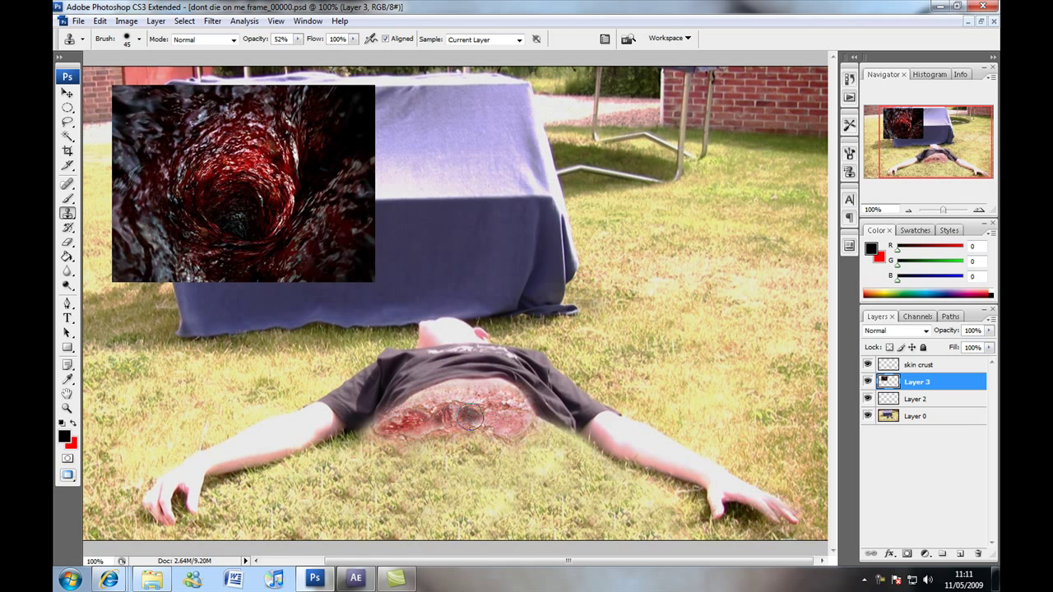
pyautogui.moveTo(469, 417); pyautogui.dragTo(521, 426)
pyautogui.moveTo(427, 430); pyautogui.dragTo(429, 426)
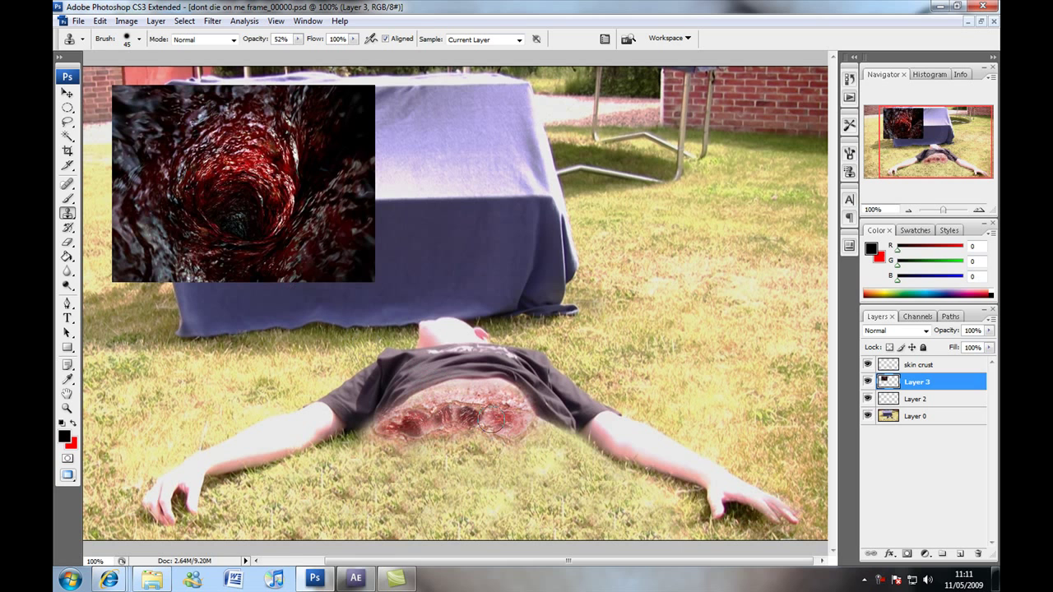
pyautogui.moveTo(493, 419)
pyautogui.mouseDown()
pyautogui.moveTo(519, 415)
pyautogui.moveTo(442, 414)
pyautogui.mouseUp()
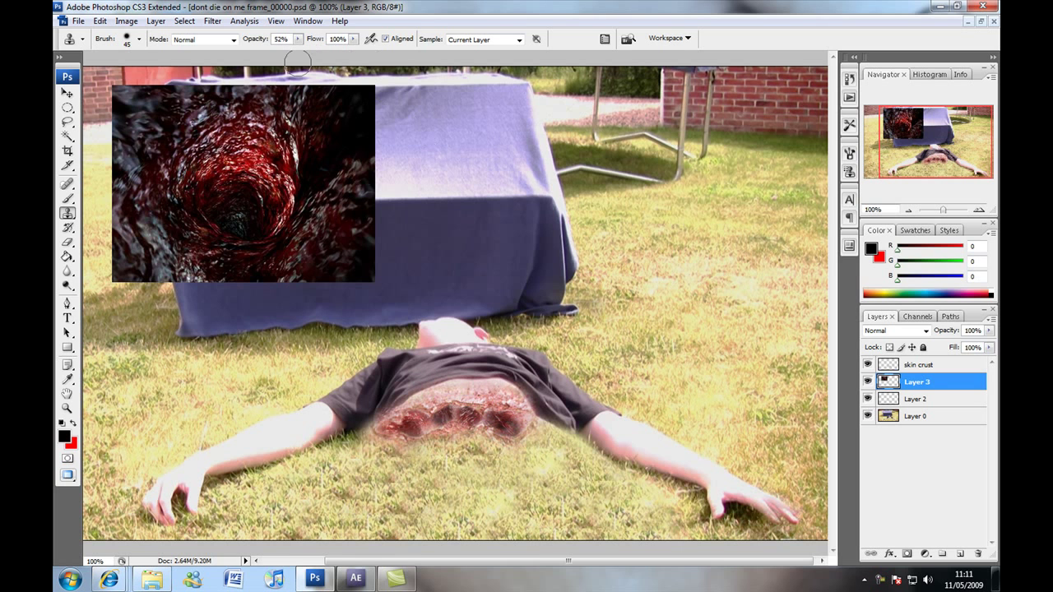
# Marquee-select and delete the leftover top-left blood texture block, then deselect.
pyautogui.moveTo(66, 109); pyautogui.dragTo(406, 311)
pyautogui.press('Delete')
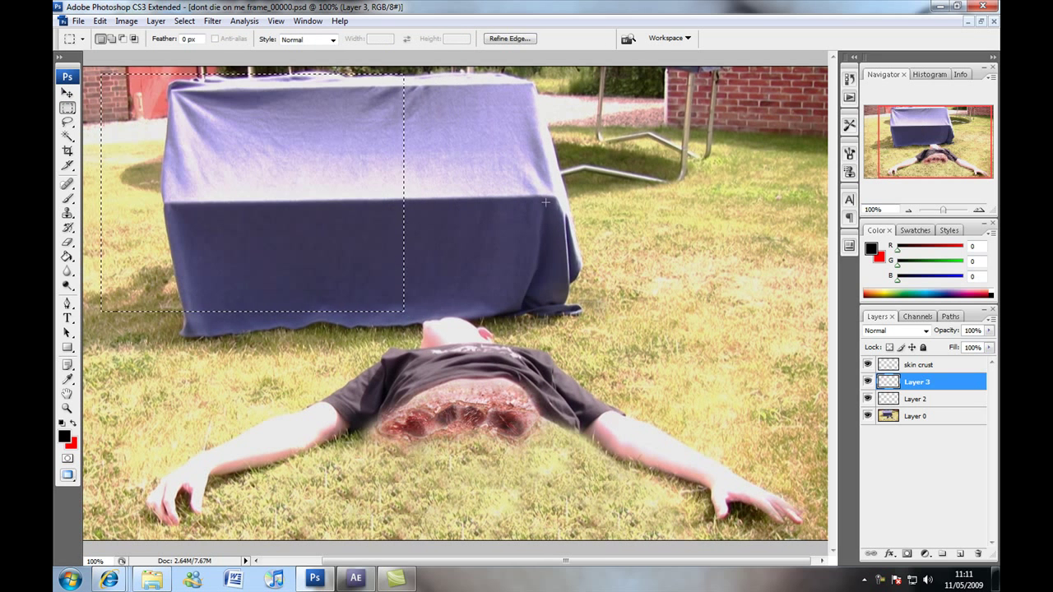
pyautogui.click(763, 143)
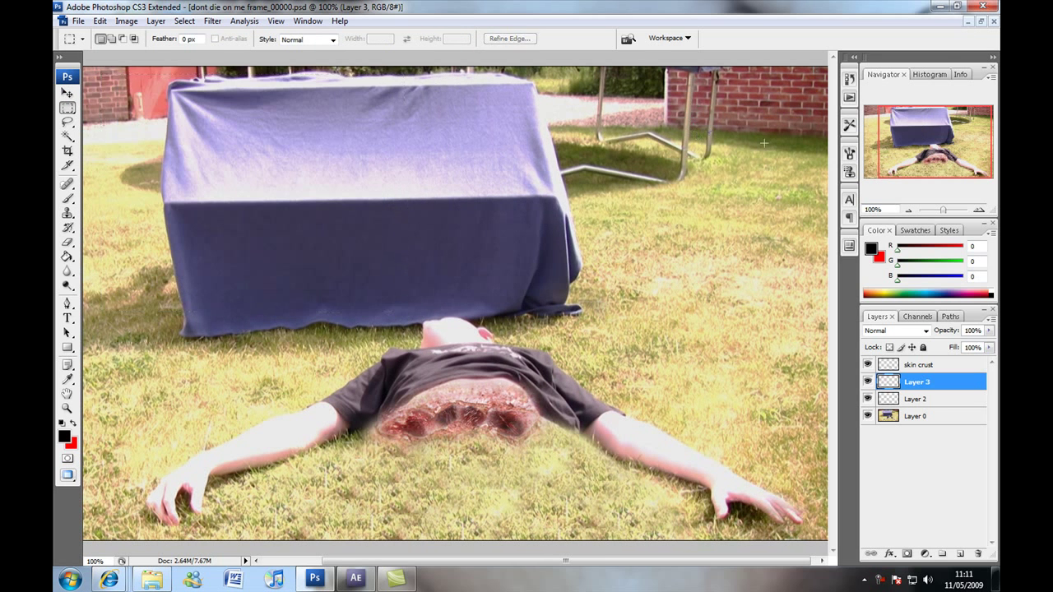
# Copy the guts.jpg photo into the composite as Layer 4 and maximize the composite.
pyautogui.click(980, 20)
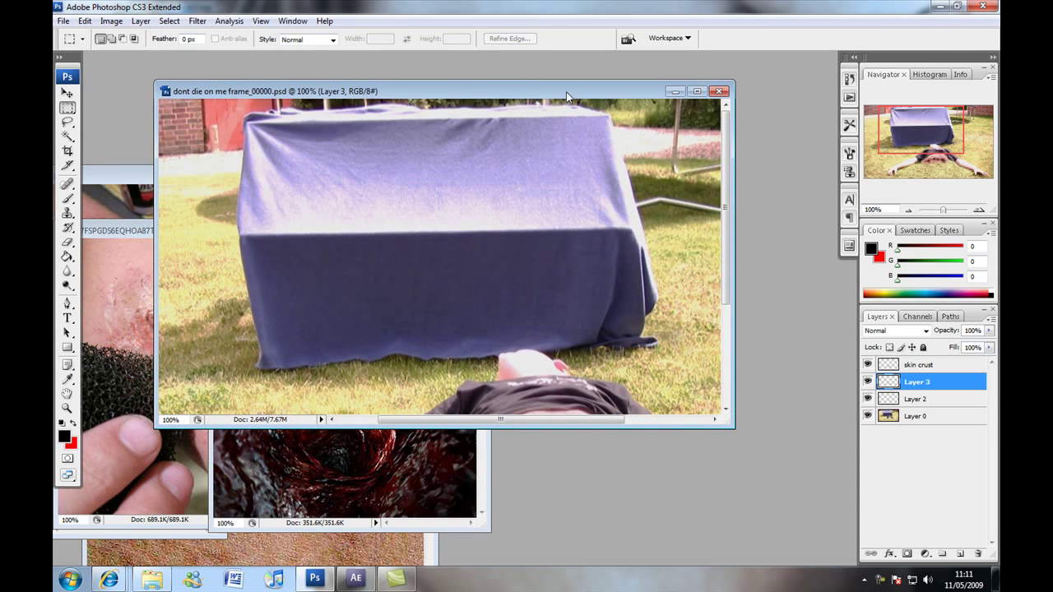
pyautogui.moveTo(565, 91); pyautogui.dragTo(769, 167)
pyautogui.moveTo(266, 231); pyautogui.dragTo(276, 101)
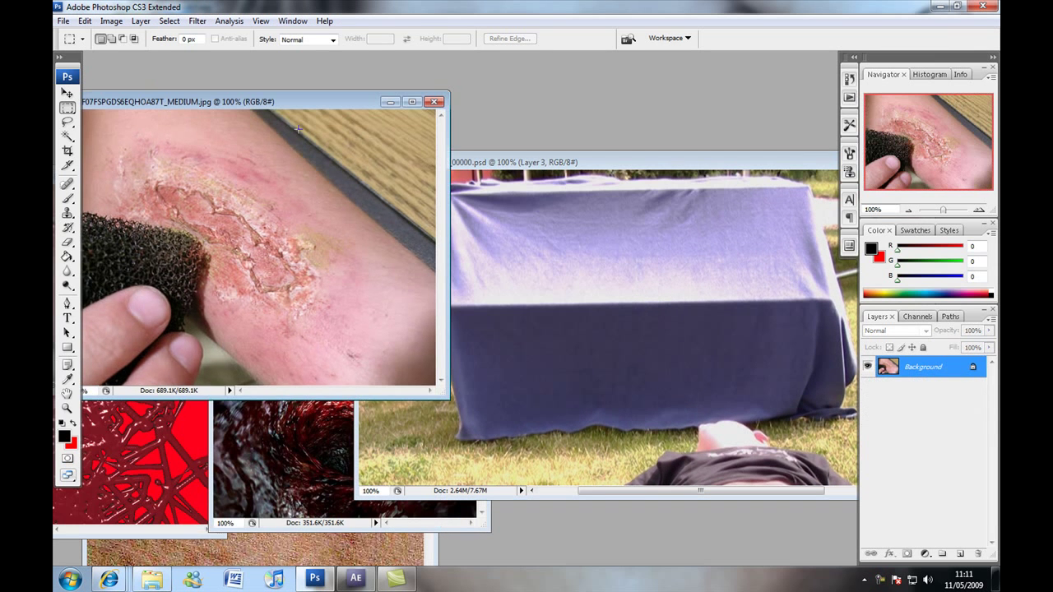
pyautogui.click(434, 544)
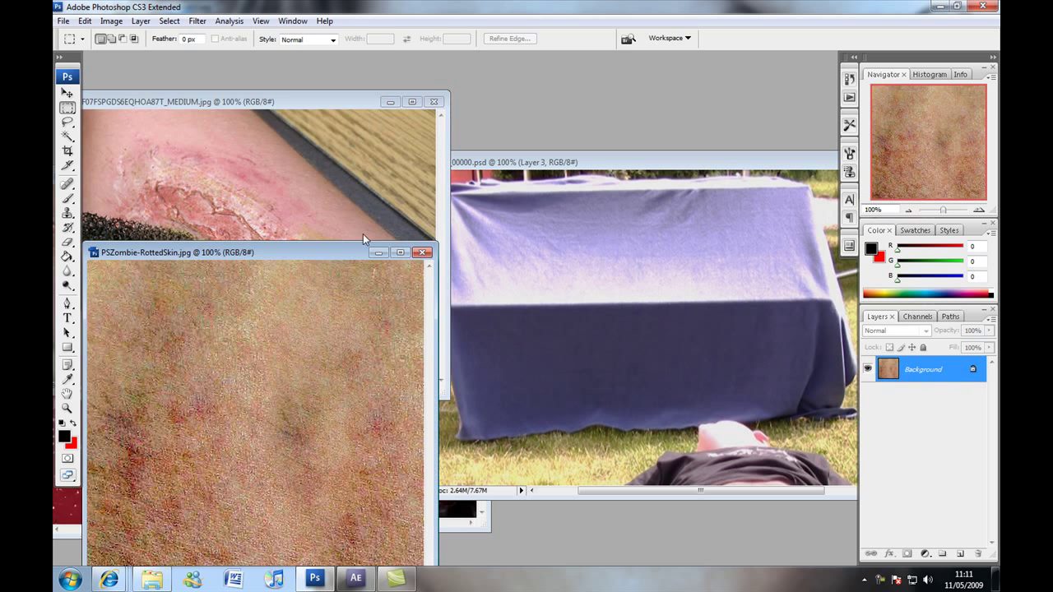
pyautogui.moveTo(344, 251); pyautogui.dragTo(344, 93)
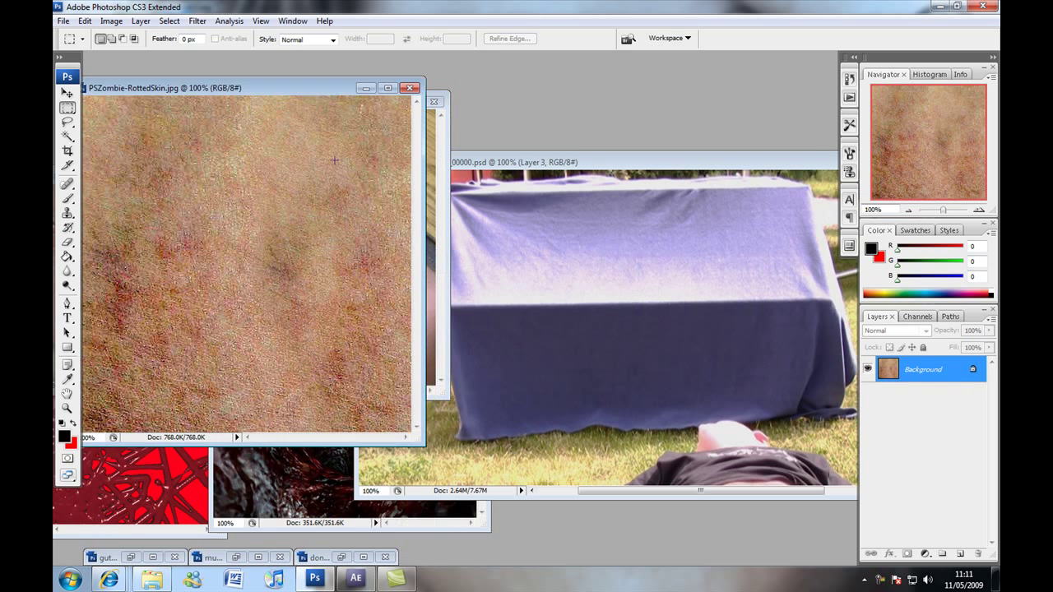
pyautogui.click(151, 557)
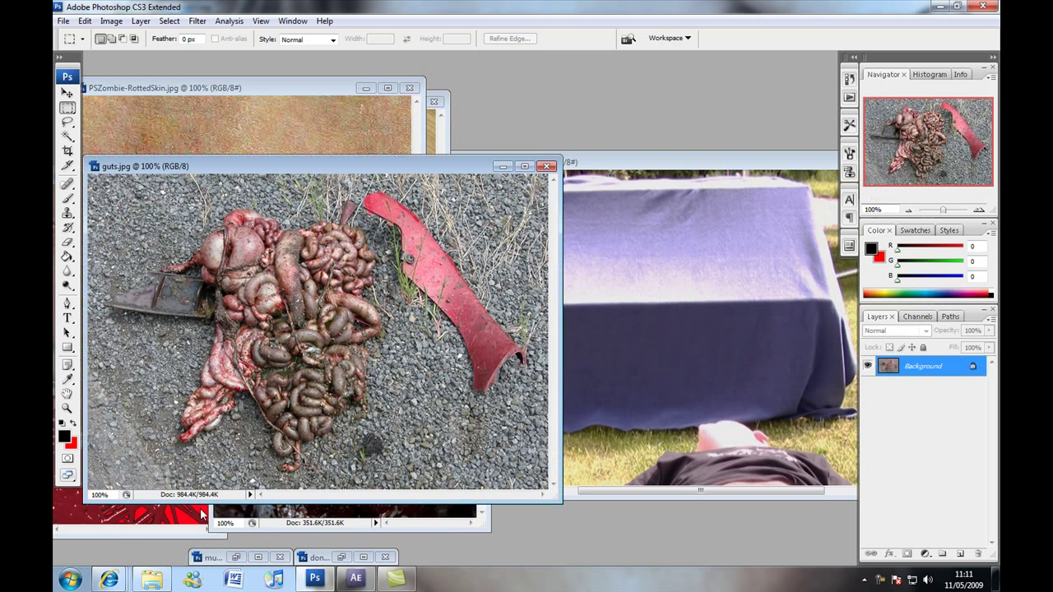
pyautogui.click(68, 94)
pyautogui.moveTo(189, 213); pyautogui.dragTo(707, 345)
pyautogui.doubleClick(638, 158)
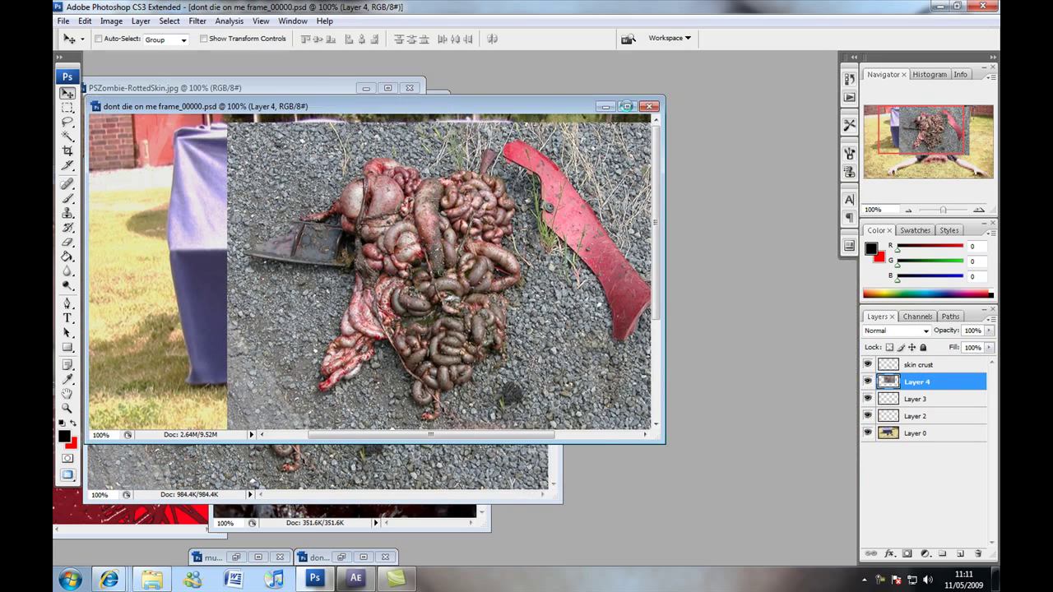
# Rotate the guts photo about -88° with the red blade on top and place it over the torso.
pyautogui.hotkey('ctrl', 't')
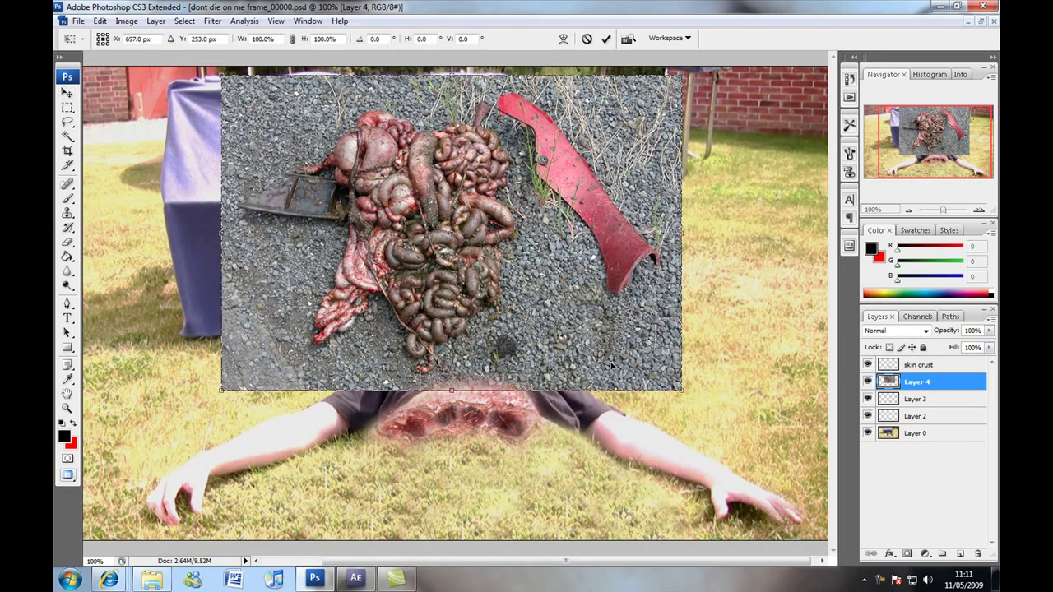
pyautogui.moveTo(691, 350); pyautogui.dragTo(554, 126)
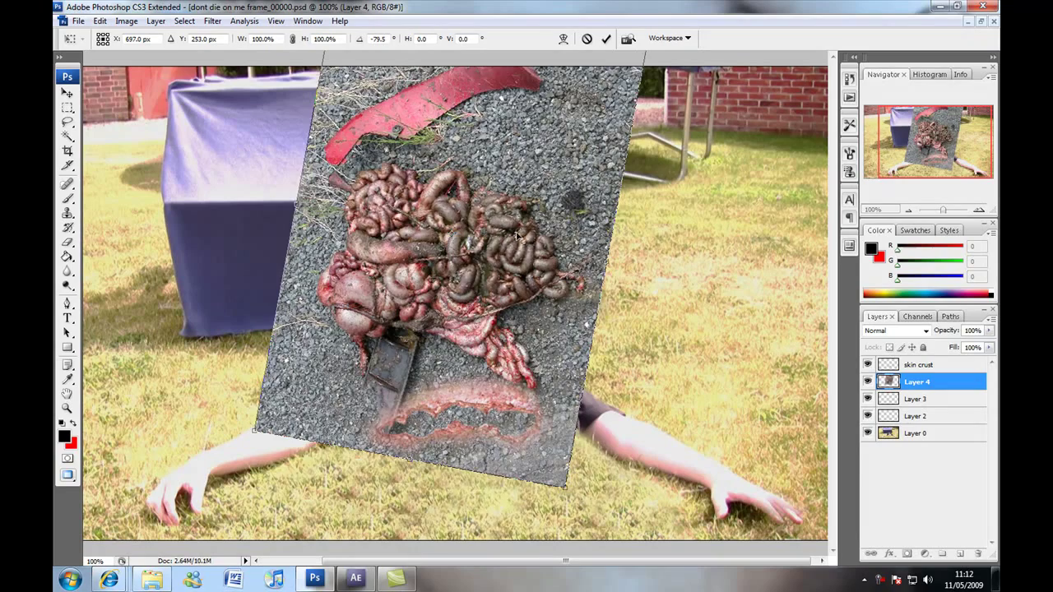
pyautogui.moveTo(521, 242); pyautogui.dragTo(540, 360)
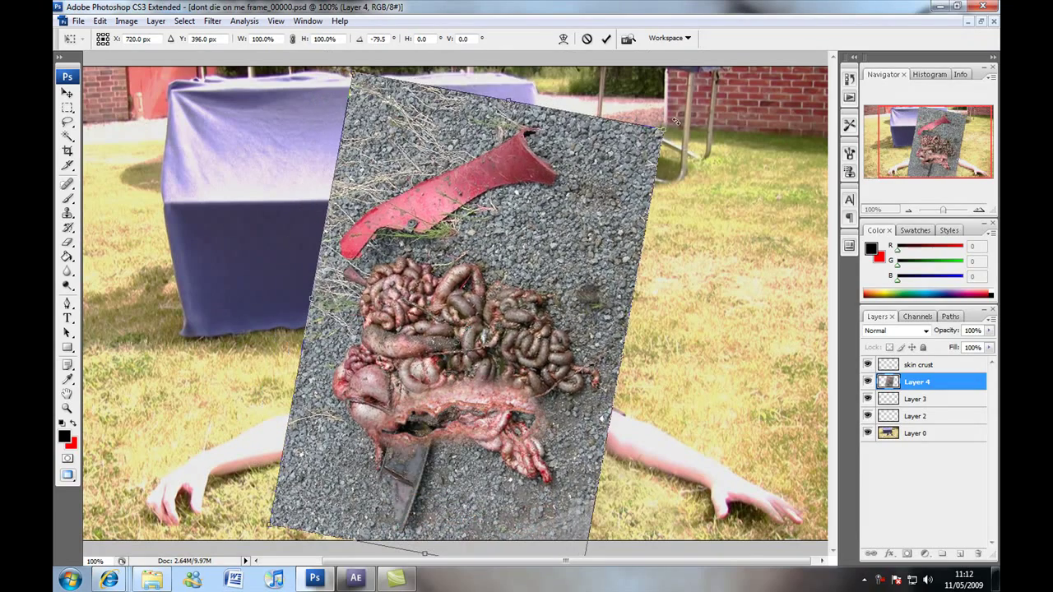
pyautogui.moveTo(673, 121); pyautogui.dragTo(359, 522)
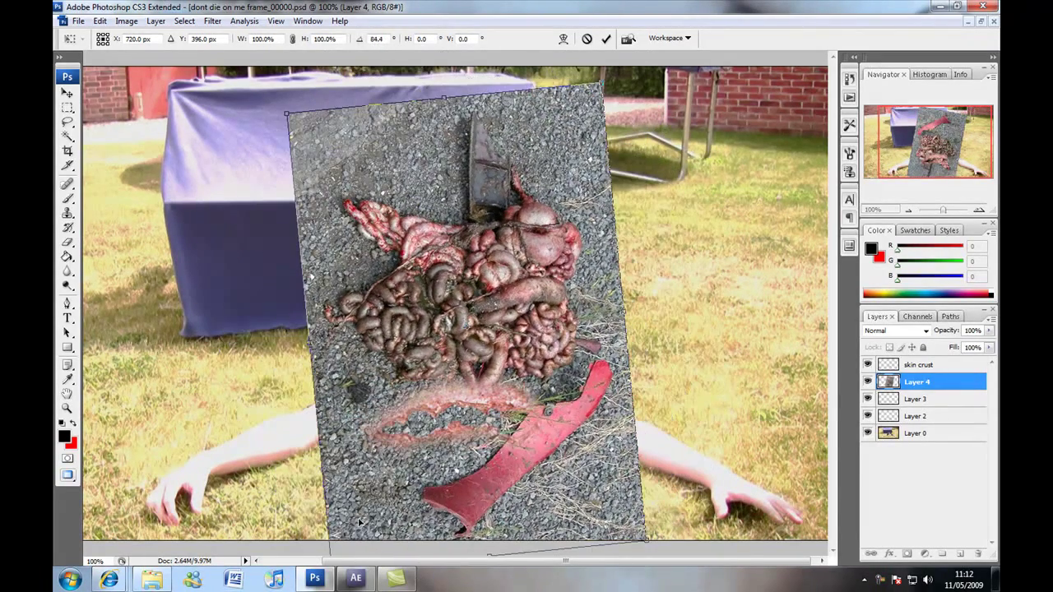
pyautogui.moveTo(613, 74); pyautogui.dragTo(638, 92)
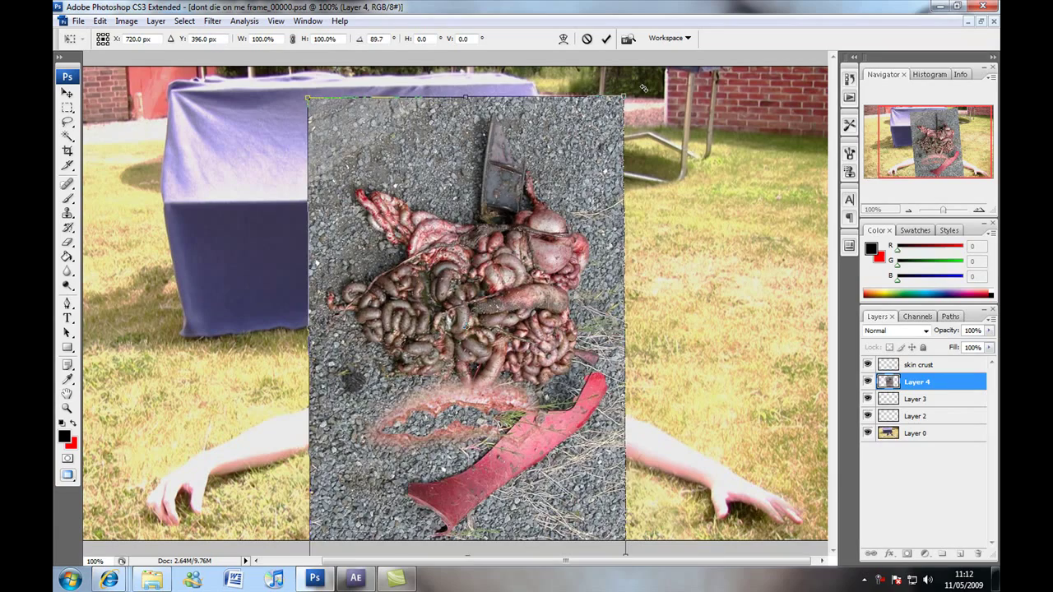
pyautogui.moveTo(570, 197); pyautogui.dragTo(569, 237)
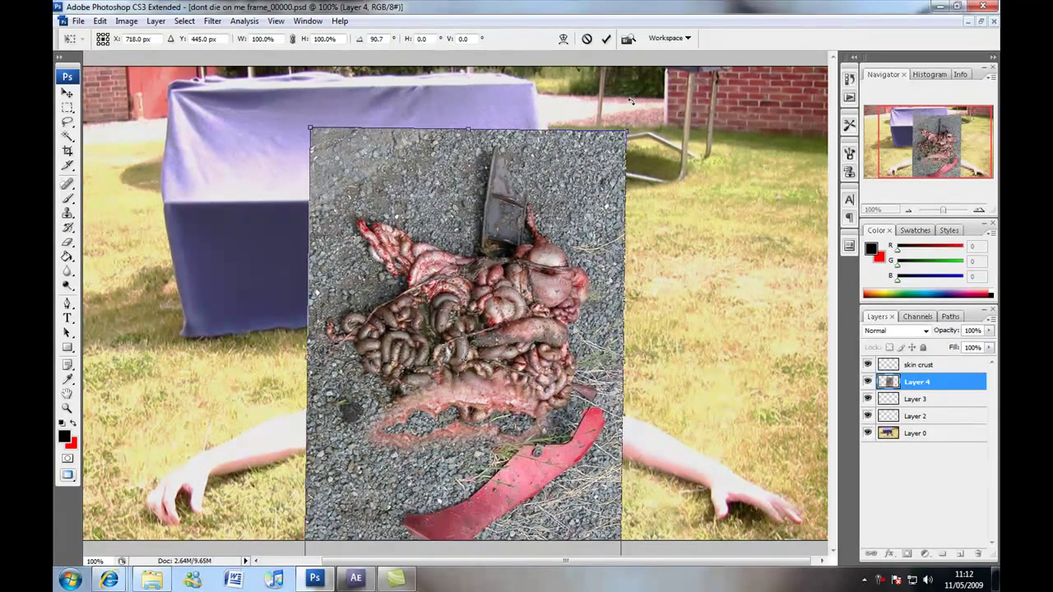
pyautogui.moveTo(615, 97); pyautogui.dragTo(355, 469)
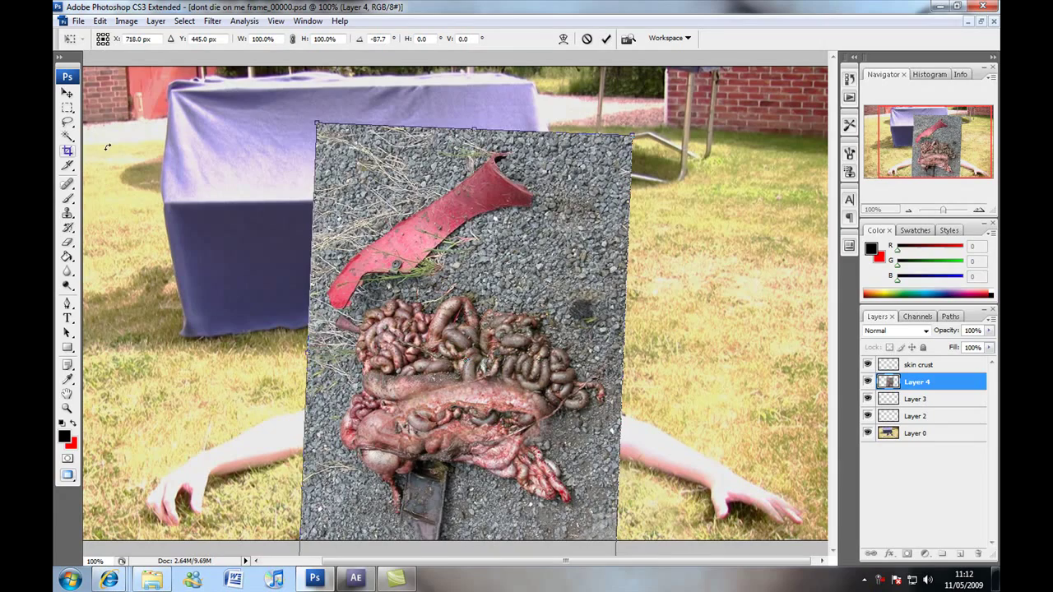
pyautogui.moveTo(485, 193); pyautogui.dragTo(477, 153)
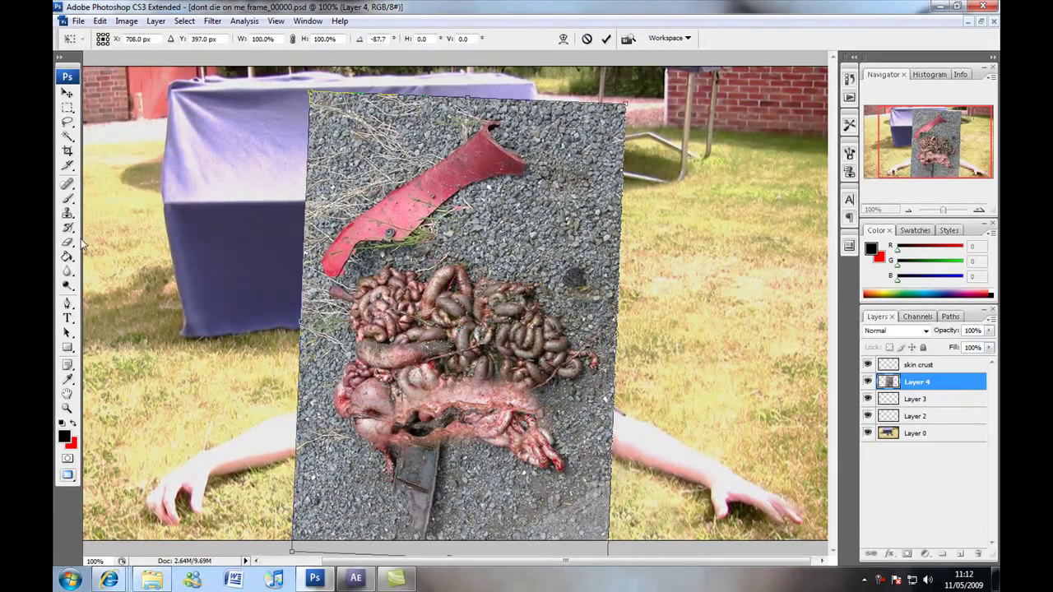
pyautogui.press('Return')
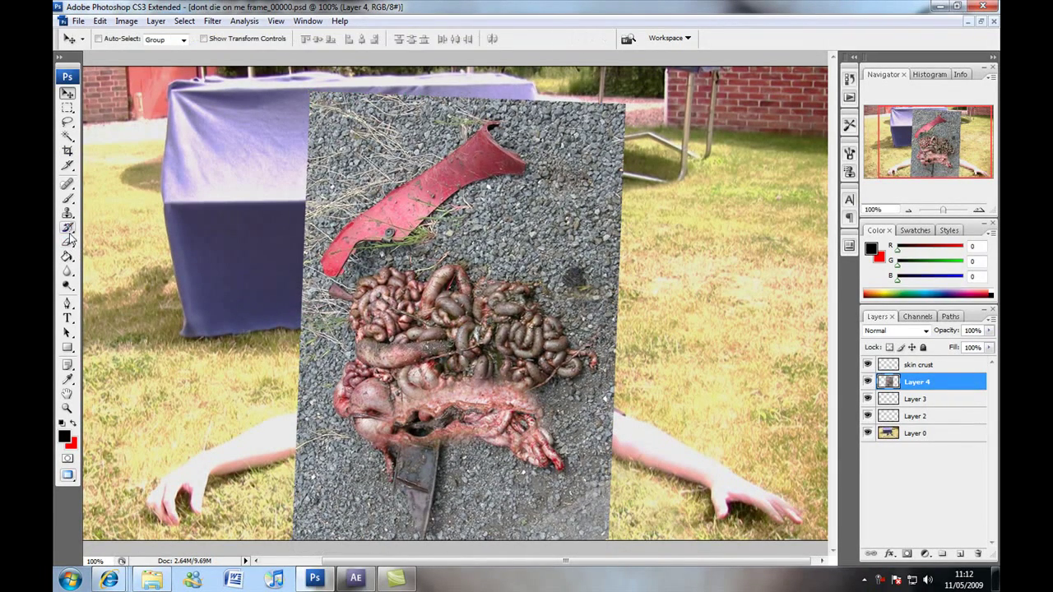
# Erase gravel along the guts photo's top edge, then move the layer up about 135 px.
pyautogui.click(68, 242)
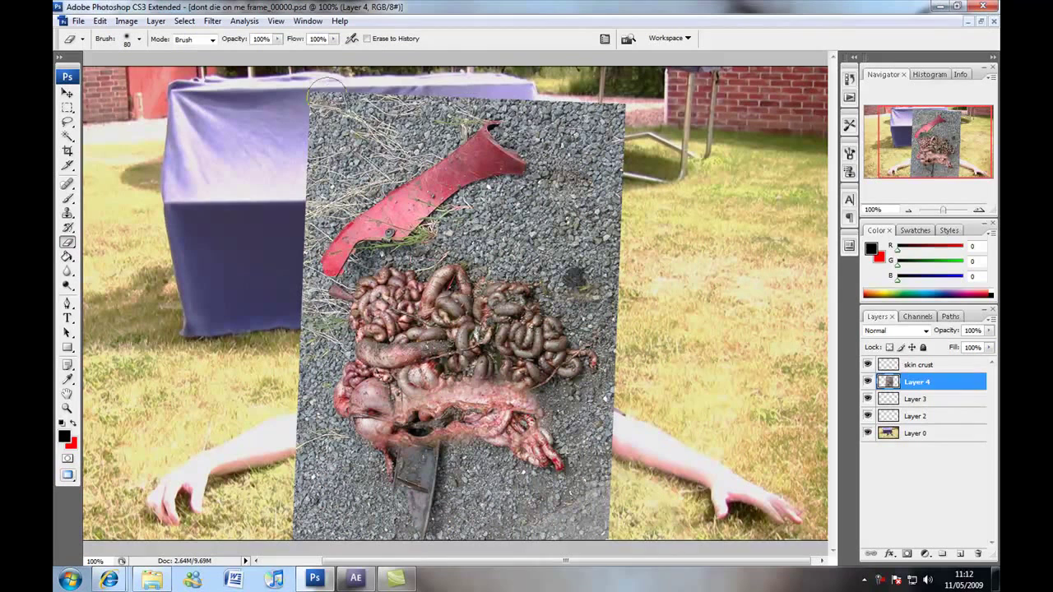
pyautogui.moveTo(335, 92)
pyautogui.mouseDown()
pyautogui.moveTo(211, 109)
pyautogui.moveTo(259, 123)
pyautogui.moveTo(582, 107)
pyautogui.moveTo(650, 152)
pyautogui.moveTo(616, 213)
pyautogui.moveTo(688, 173)
pyautogui.moveTo(596, 161)
pyautogui.moveTo(637, 134)
pyautogui.moveTo(464, 130)
pyautogui.moveTo(506, 135)
pyautogui.moveTo(382, 188)
pyautogui.moveTo(541, 188)
pyautogui.moveTo(573, 203)
pyautogui.moveTo(631, 262)
pyautogui.moveTo(616, 238)
pyautogui.moveTo(631, 317)
pyautogui.moveTo(499, 218)
pyautogui.moveTo(542, 230)
pyautogui.moveTo(519, 257)
pyautogui.moveTo(484, 260)
pyautogui.moveTo(474, 231)
pyautogui.moveTo(407, 214)
pyautogui.moveTo(427, 212)
pyautogui.moveTo(368, 220)
pyautogui.moveTo(331, 207)
pyautogui.moveTo(417, 232)
pyautogui.moveTo(420, 257)
pyautogui.moveTo(458, 242)
pyautogui.moveTo(296, 227)
pyautogui.moveTo(369, 210)
pyautogui.moveTo(384, 244)
pyautogui.moveTo(295, 254)
pyautogui.moveTo(325, 263)
pyautogui.moveTo(324, 245)
pyautogui.moveTo(351, 252)
pyautogui.moveTo(325, 235)
pyautogui.mouseUp()
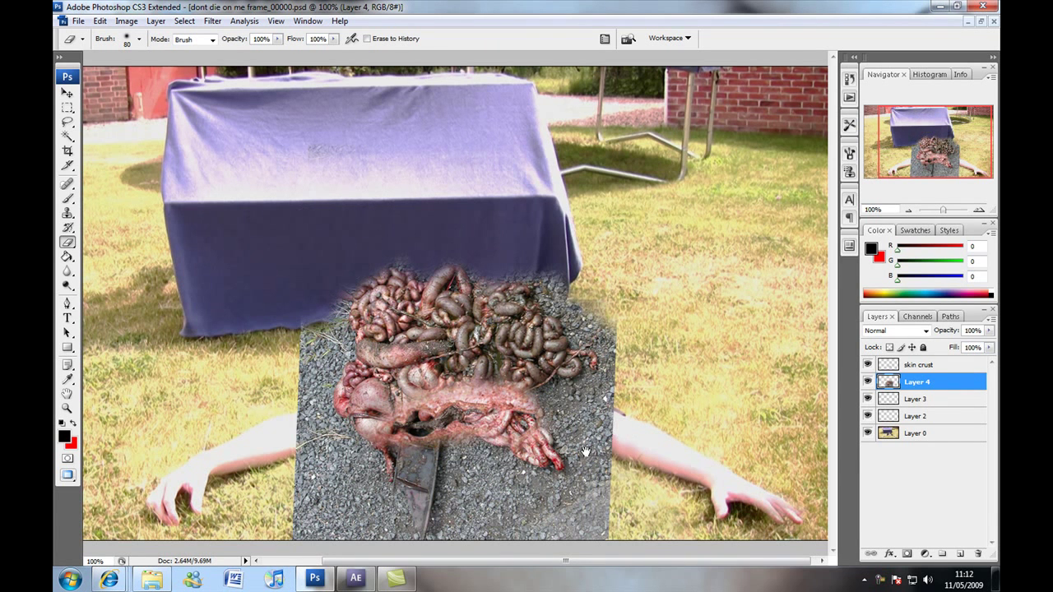
pyautogui.moveTo(585, 451); pyautogui.dragTo(576, 451)
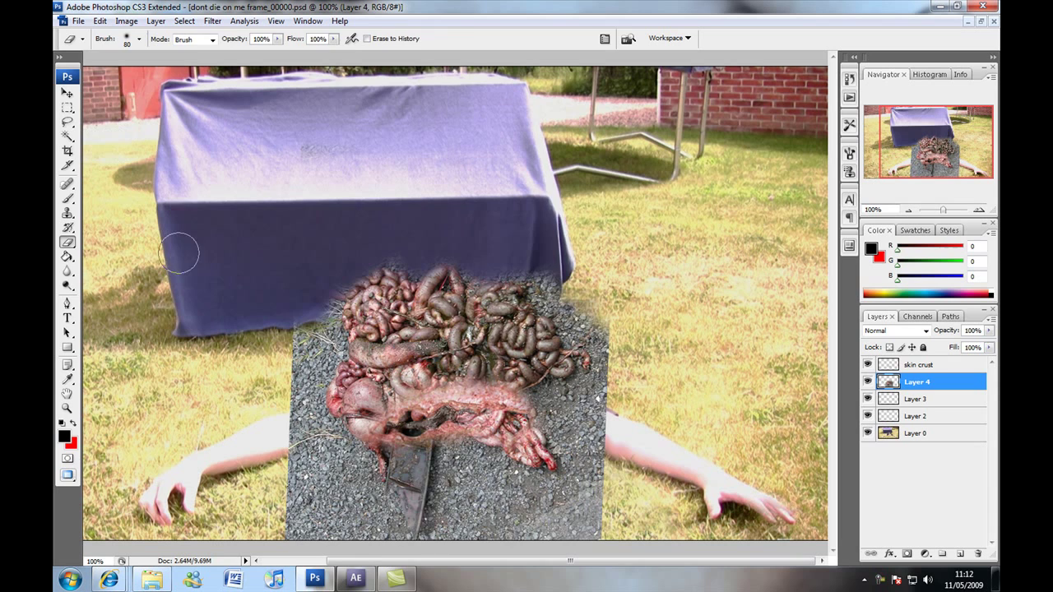
pyautogui.press('v')
pyautogui.moveTo(403, 362)
pyautogui.mouseDown()
pyautogui.moveTo(383, 221)
pyautogui.moveTo(395, 205)
pyautogui.mouseUp()
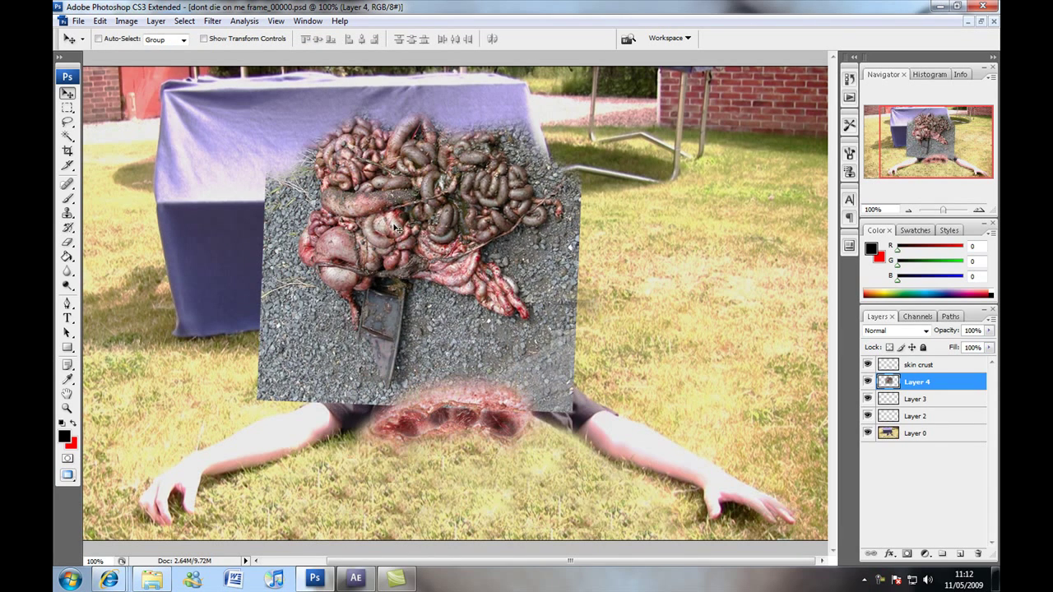
pyautogui.moveTo(319, 292); pyautogui.dragTo(394, 294)
# Erase the lower-edge gravel and dark patch beside the intestines with an 80 px, 58%-hardness eraser.
pyautogui.click(66, 242)
pyautogui.moveTo(592, 361)
pyautogui.mouseDown()
pyautogui.moveTo(543, 386)
pyautogui.moveTo(436, 370)
pyautogui.moveTo(310, 385)
pyautogui.moveTo(276, 374)
pyautogui.moveTo(382, 358)
pyautogui.moveTo(394, 329)
pyautogui.moveTo(376, 305)
pyautogui.moveTo(469, 325)
pyautogui.moveTo(413, 352)
pyautogui.moveTo(505, 349)
pyautogui.moveTo(559, 325)
pyautogui.mouseUp()
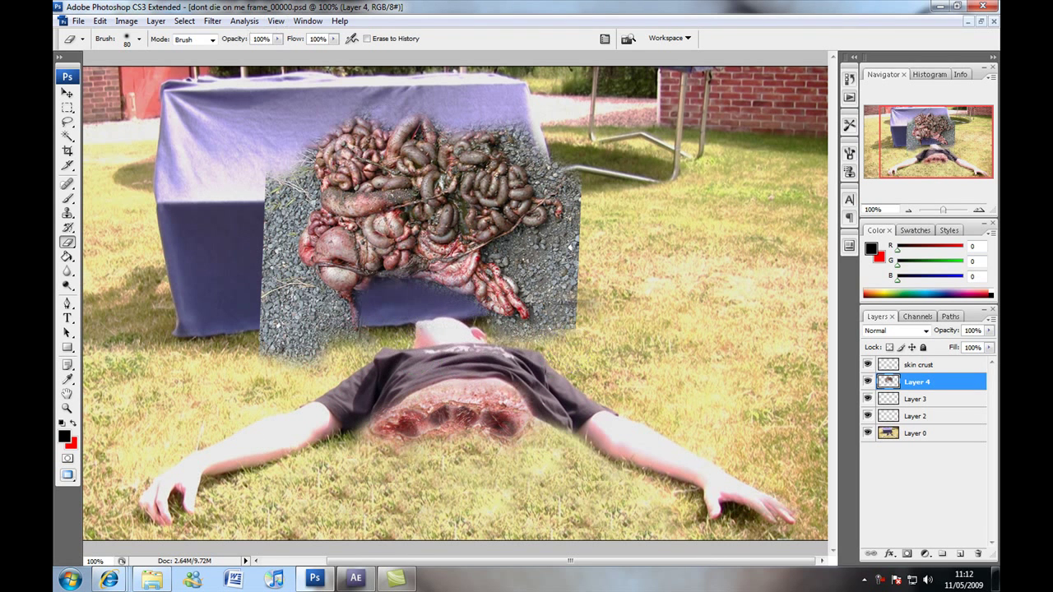
pyautogui.click(139, 39)
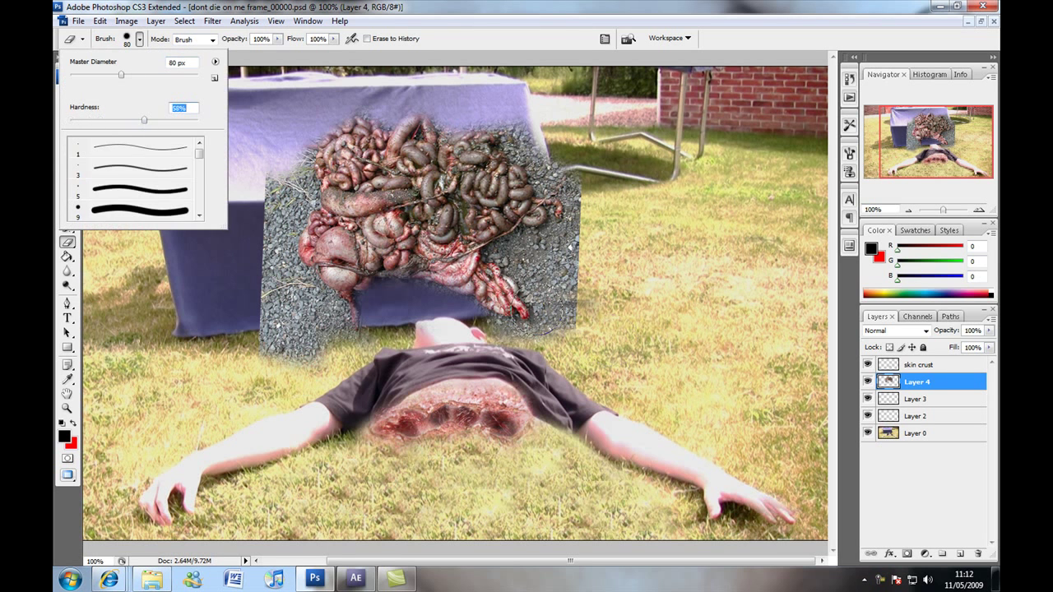
pyautogui.moveTo(575, 308)
pyautogui.mouseDown()
pyautogui.moveTo(572, 278)
pyautogui.moveTo(552, 278)
pyautogui.moveTo(594, 237)
pyautogui.moveTo(588, 252)
pyautogui.moveTo(591, 209)
pyautogui.moveTo(558, 175)
pyautogui.mouseUp()
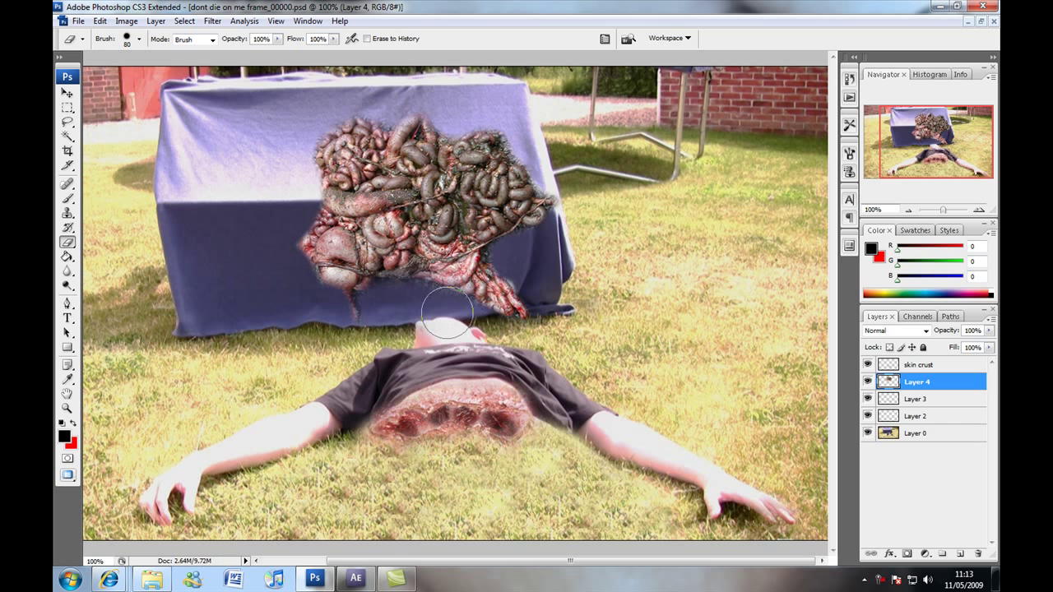
pyautogui.click(67, 93)
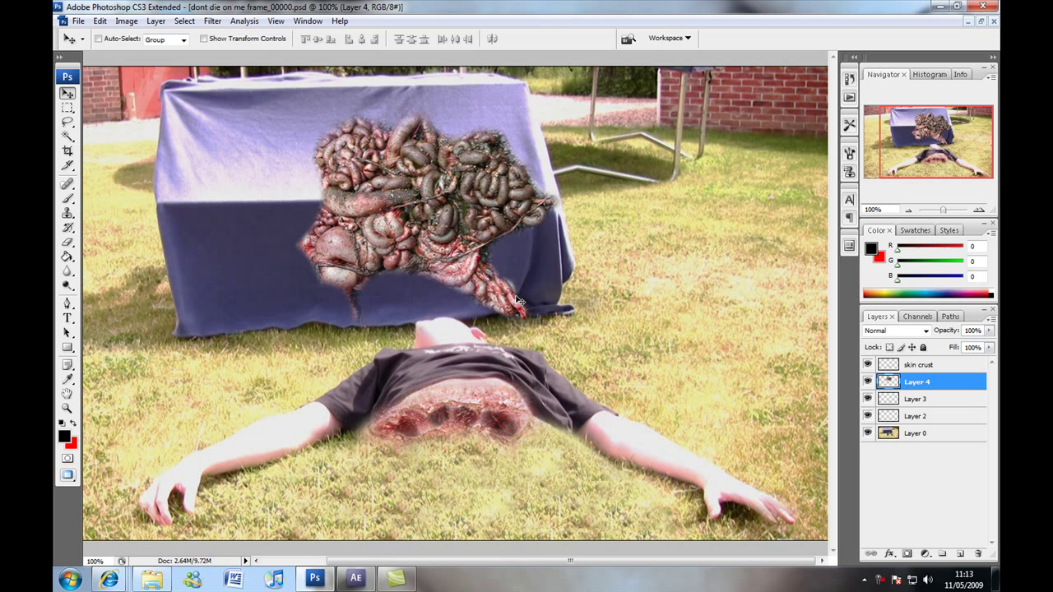
# Move Layer 4's intestines onto the belly wound and scale them to about 58.3% width, 32.9% height.
pyautogui.hotkey('ctrl', 't')
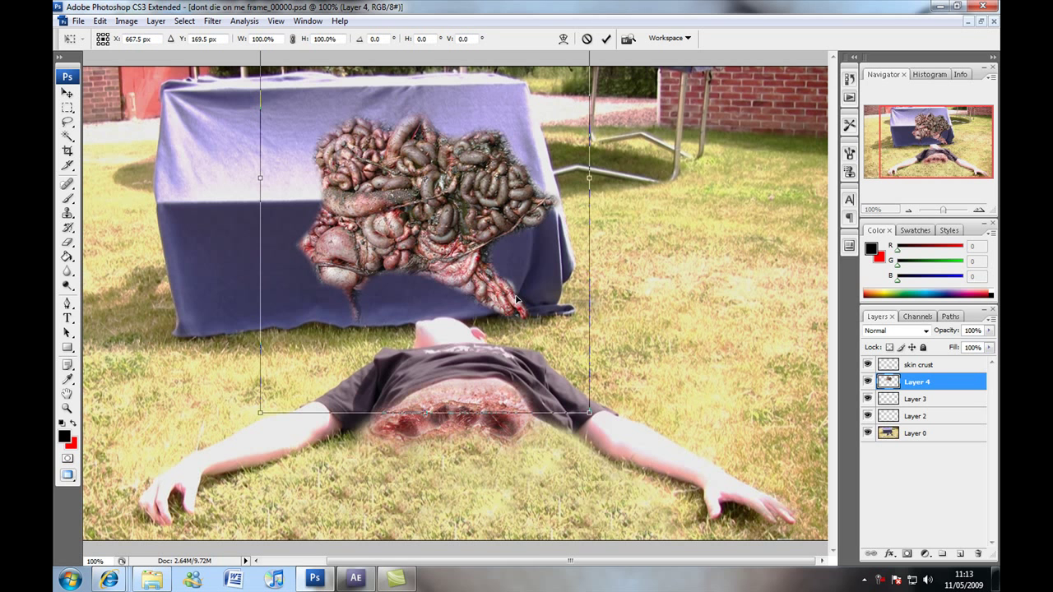
pyautogui.moveTo(500, 211); pyautogui.dragTo(584, 517)
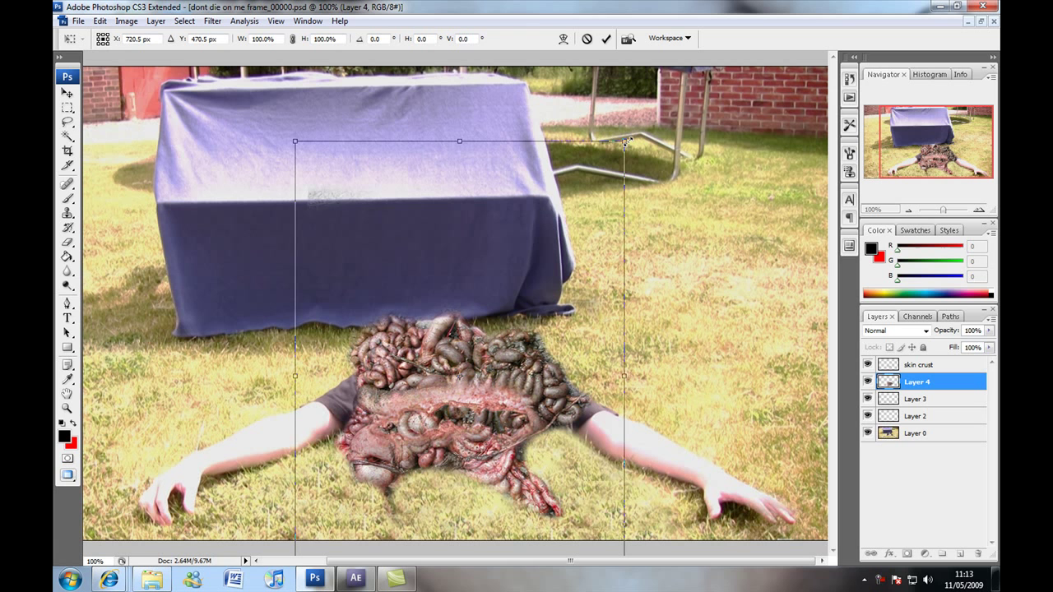
pyautogui.moveTo(608, 155); pyautogui.dragTo(473, 381)
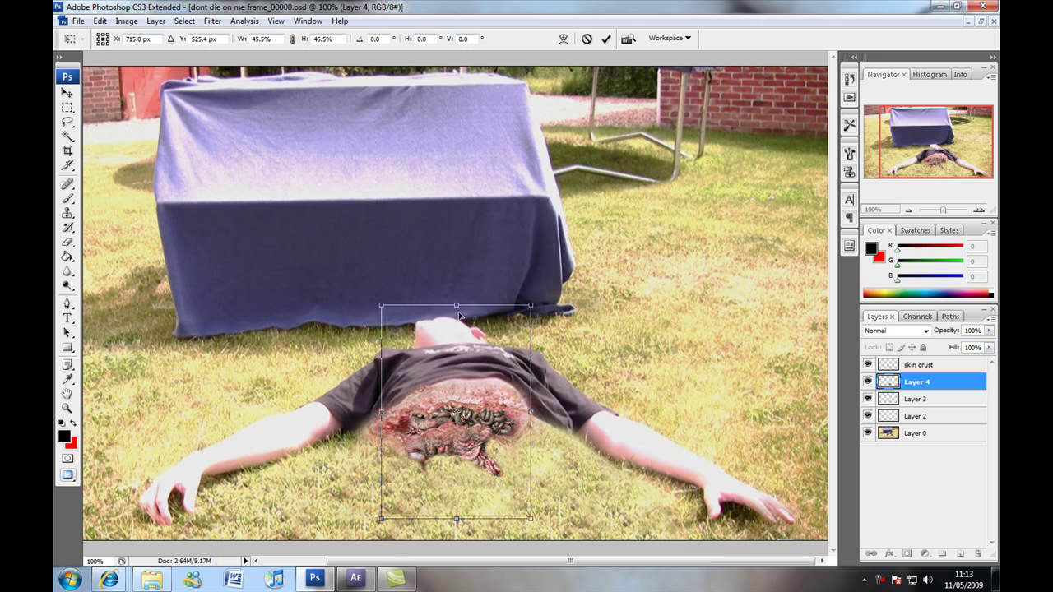
pyautogui.moveTo(458, 312); pyautogui.dragTo(458, 364)
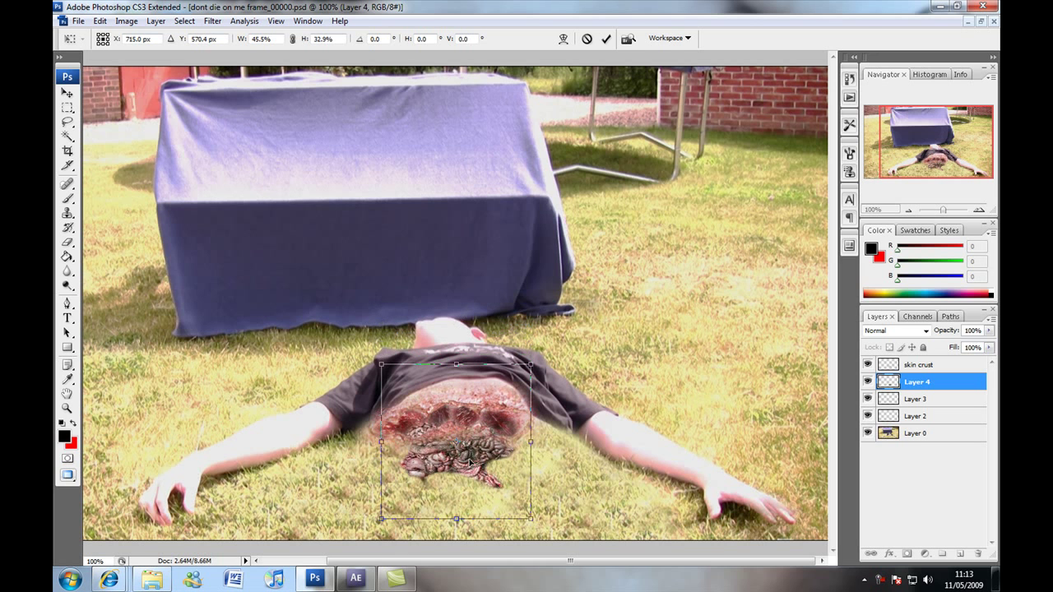
pyautogui.moveTo(471, 461); pyautogui.dragTo(449, 428)
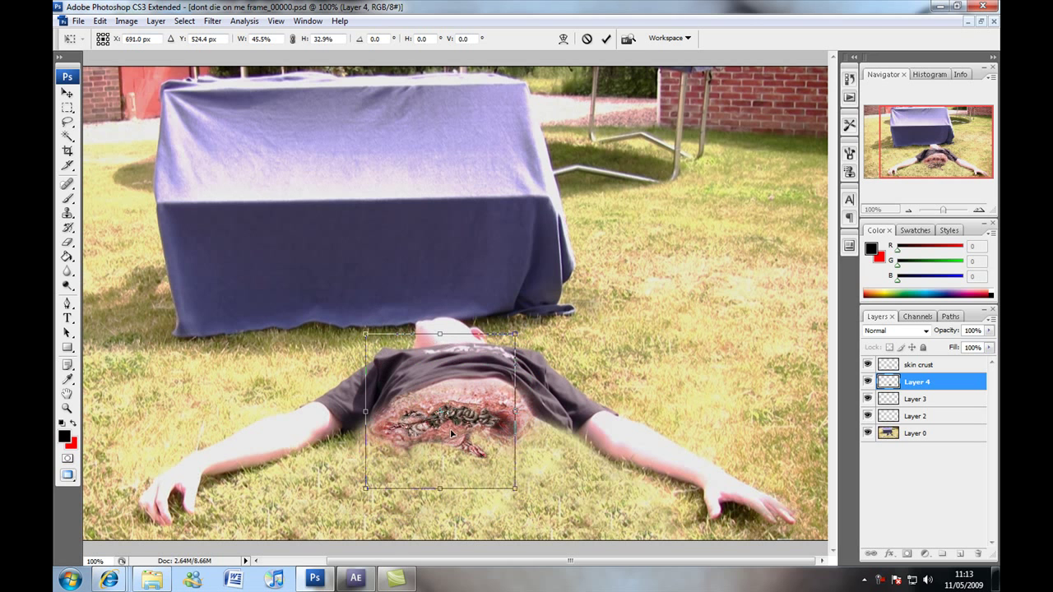
pyautogui.moveTo(515, 411); pyautogui.dragTo(543, 426)
pyautogui.moveTo(464, 420); pyautogui.dragTo(469, 426)
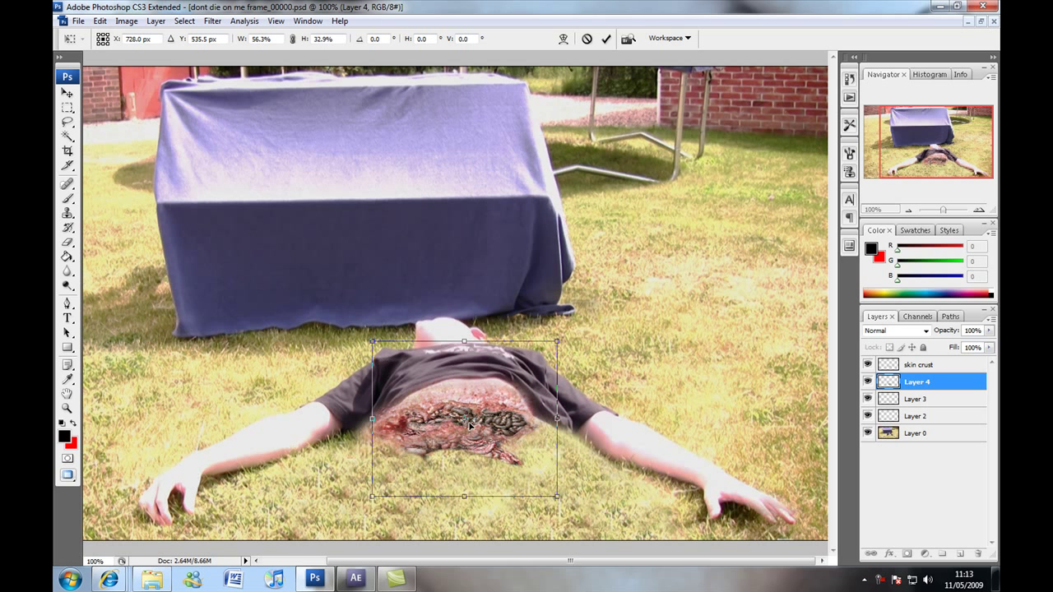
pyautogui.moveTo(373, 418); pyautogui.dragTo(367, 418)
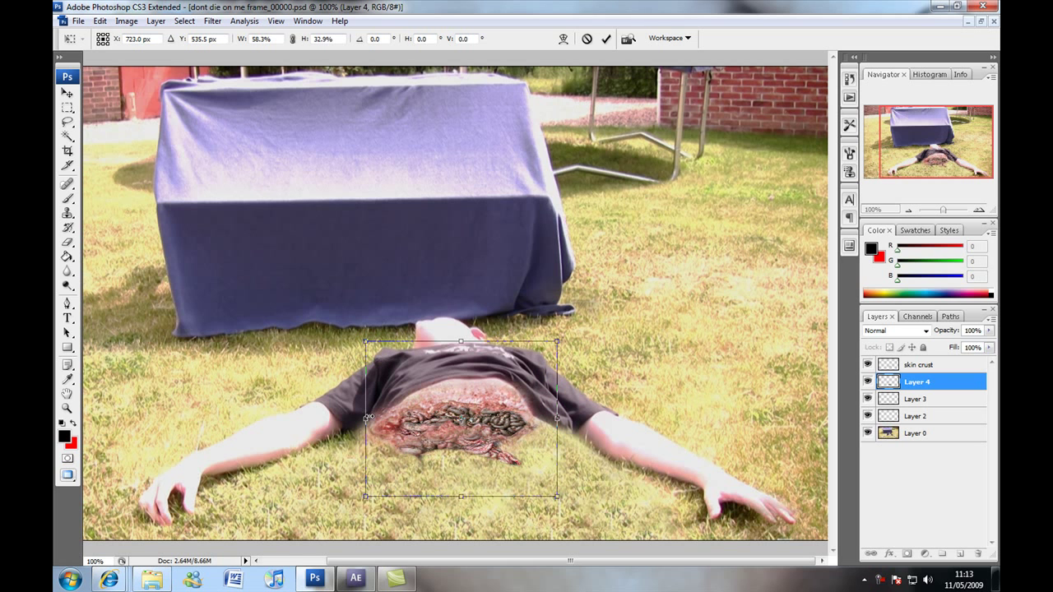
pyautogui.moveTo(487, 457); pyautogui.dragTo(487, 450)
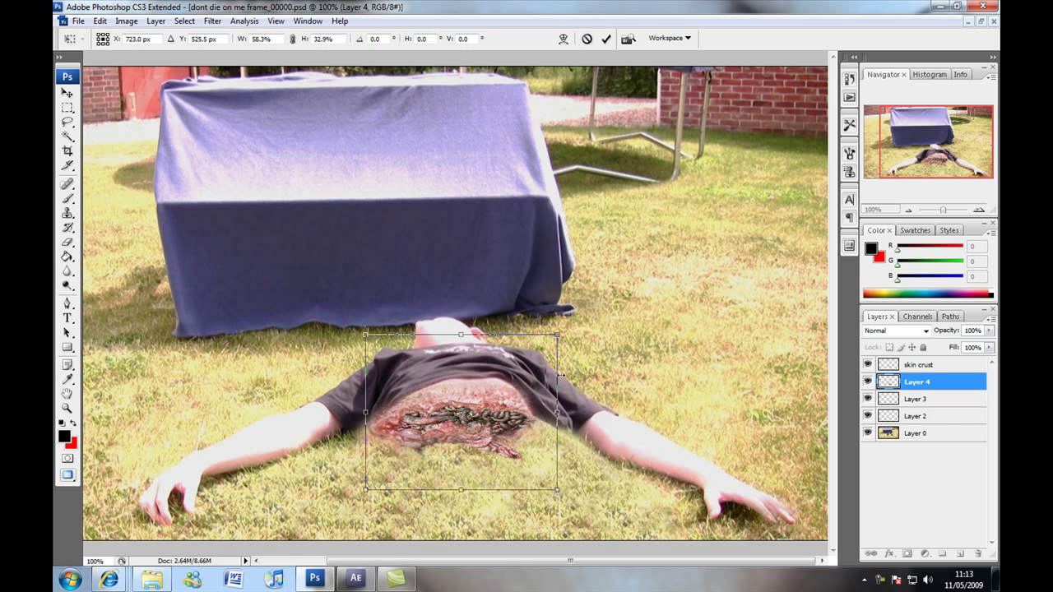
# Apply the resized guts, duplicate Layer 4 and move Layer 4 copy above skin crust.
pyautogui.press('Return')
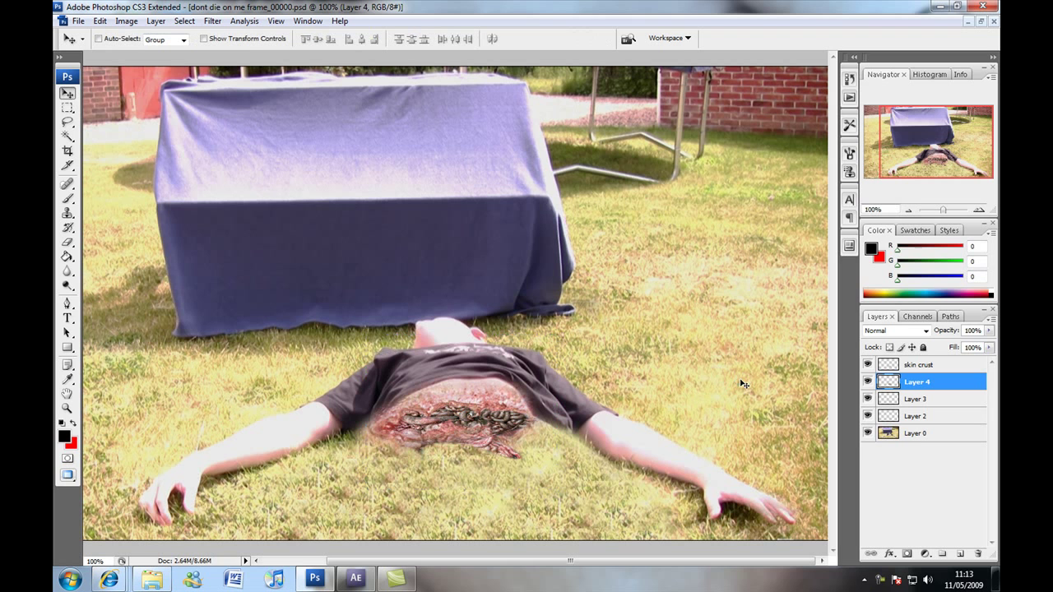
pyautogui.rightClick(920, 384)
pyautogui.click(905, 115)
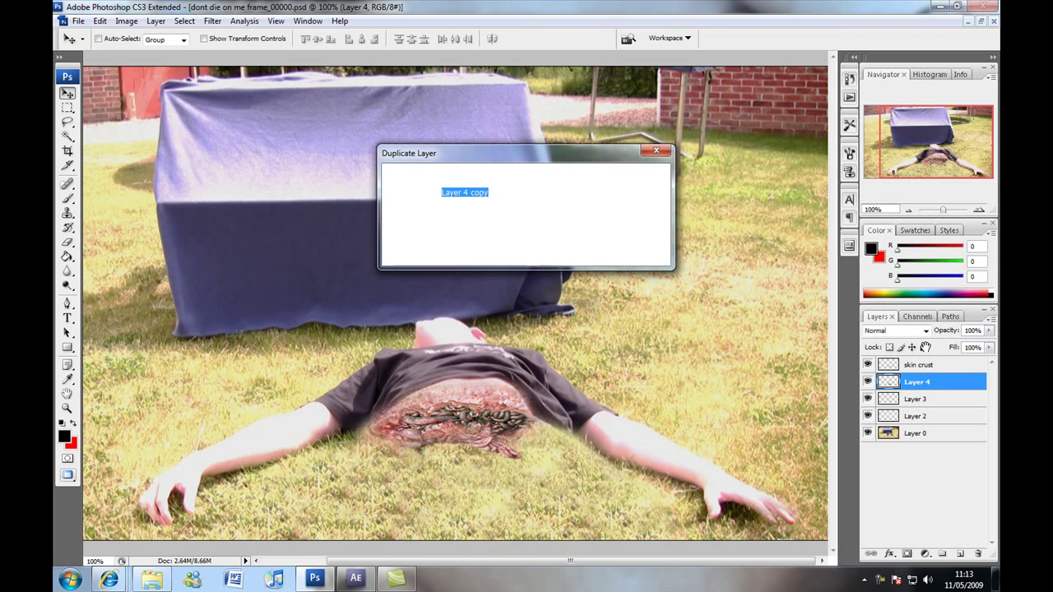
pyautogui.click(638, 177)
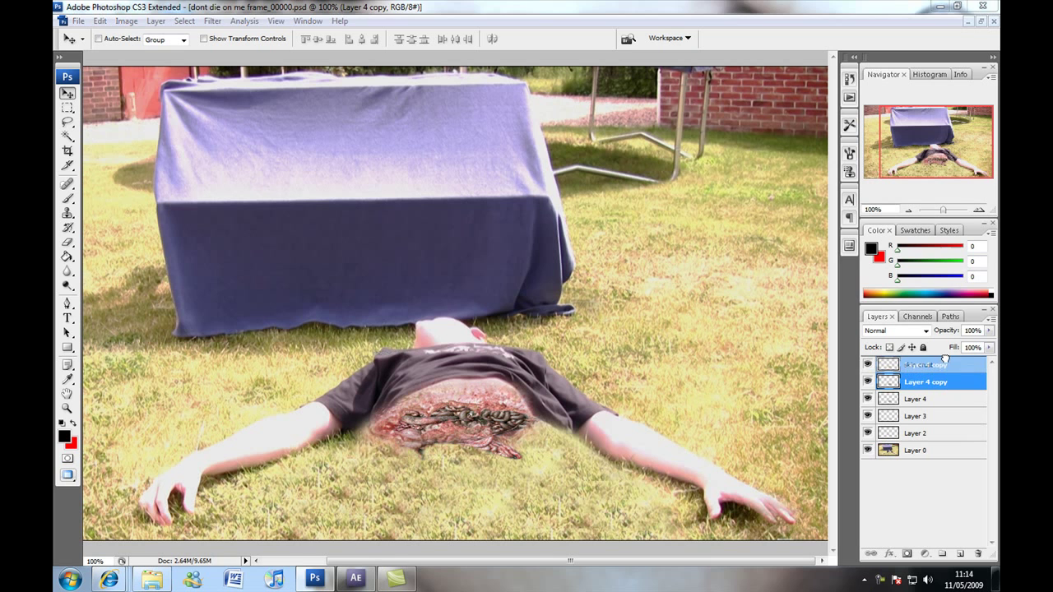
pyautogui.moveTo(944, 357); pyautogui.dragTo(944, 362)
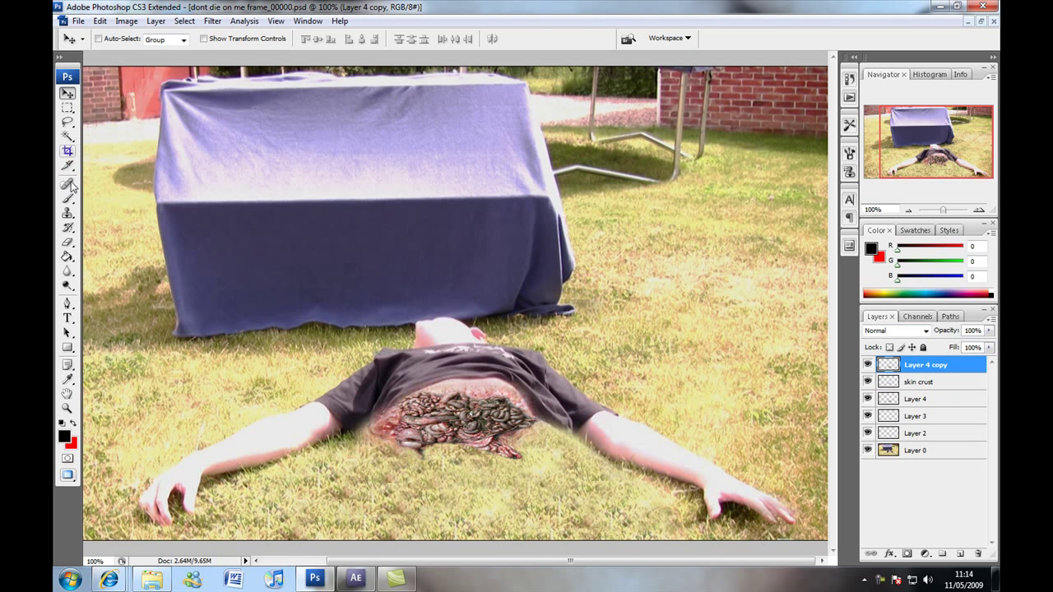
# Erase the left part of Layer 4 copy and the right edge of Layer 4 to blend them.
pyautogui.click(66, 243)
pyautogui.moveTo(409, 417)
pyautogui.mouseDown()
pyautogui.moveTo(394, 440)
pyautogui.moveTo(427, 465)
pyautogui.moveTo(422, 388)
pyautogui.moveTo(478, 380)
pyautogui.moveTo(518, 395)
pyautogui.moveTo(535, 417)
pyautogui.moveTo(506, 406)
pyautogui.moveTo(511, 417)
pyautogui.moveTo(476, 379)
pyautogui.moveTo(502, 423)
pyautogui.moveTo(416, 457)
pyautogui.moveTo(429, 436)
pyautogui.mouseUp()
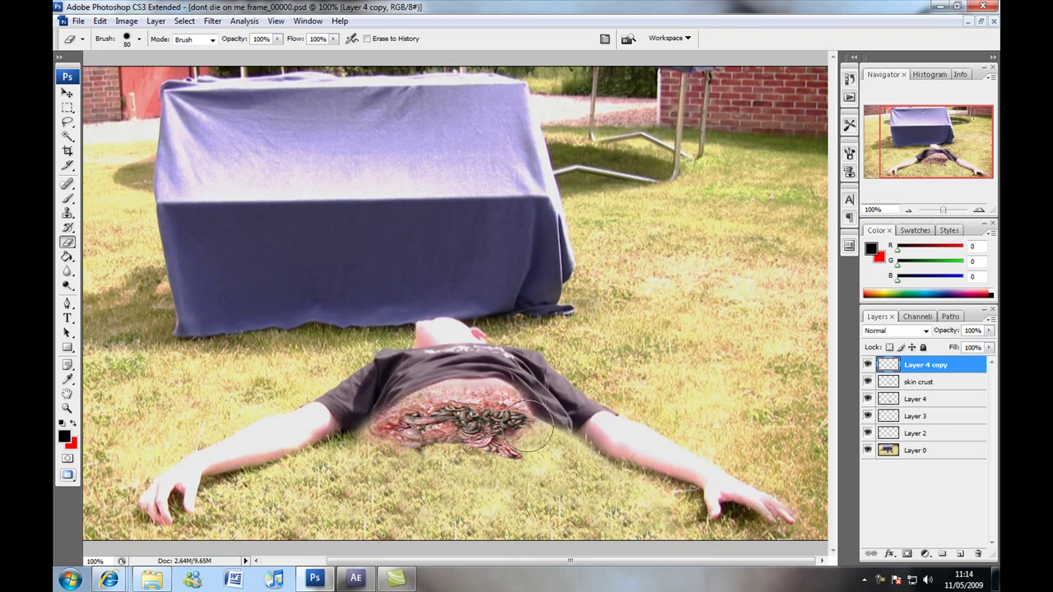
pyautogui.click(922, 401)
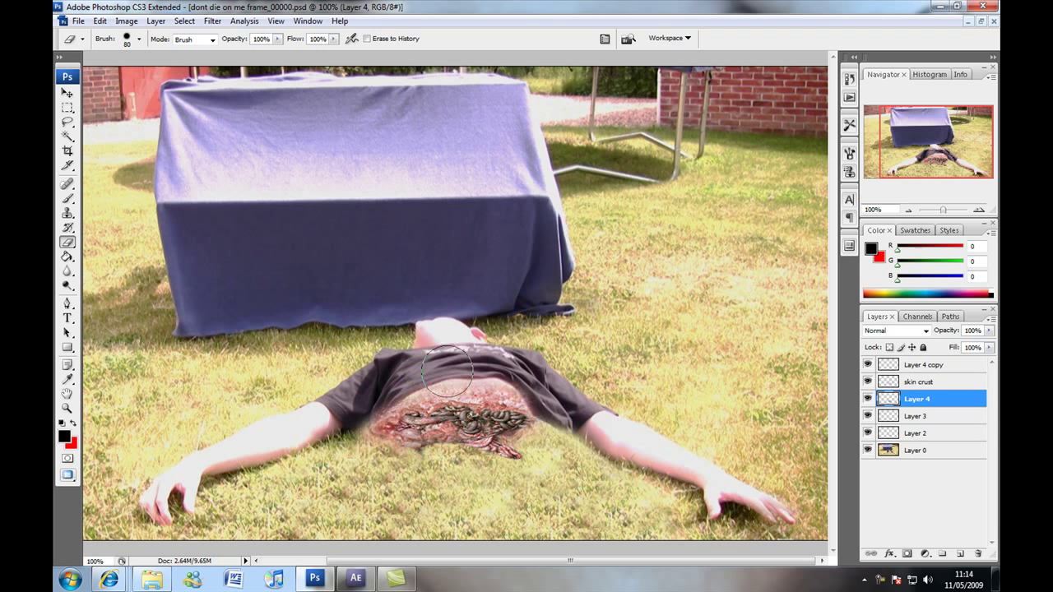
pyautogui.moveTo(542, 393)
pyautogui.mouseDown()
pyautogui.moveTo(572, 433)
pyautogui.moveTo(546, 440)
pyautogui.mouseUp()
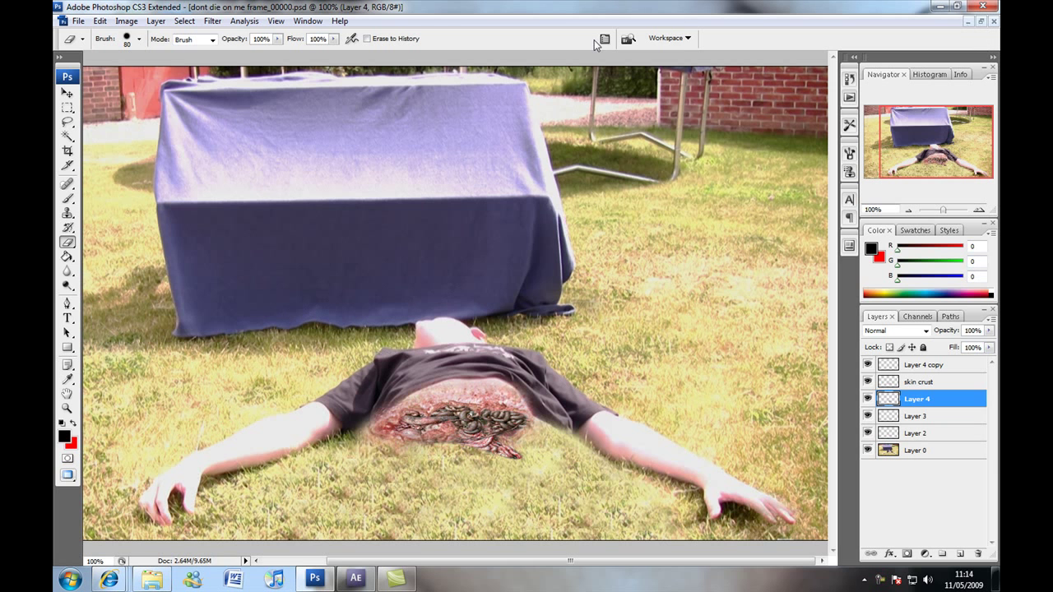
# Move guts.jpg aside, maximize the dont die on me frame_00000.psd window and return to 100% zoom.
pyautogui.hotkey('ctrl', 'F5')
pyautogui.doubleClick(447, 108)
pyautogui.click(980, 20)
pyautogui.moveTo(370, 105); pyautogui.dragTo(599, 91)
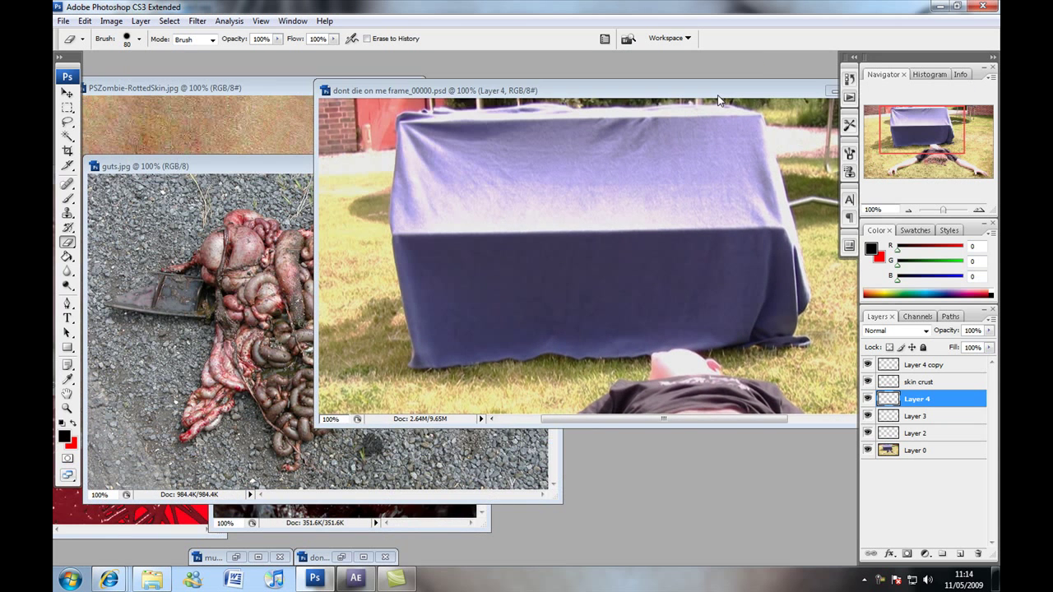
pyautogui.moveTo(224, 167); pyautogui.dragTo(295, 395)
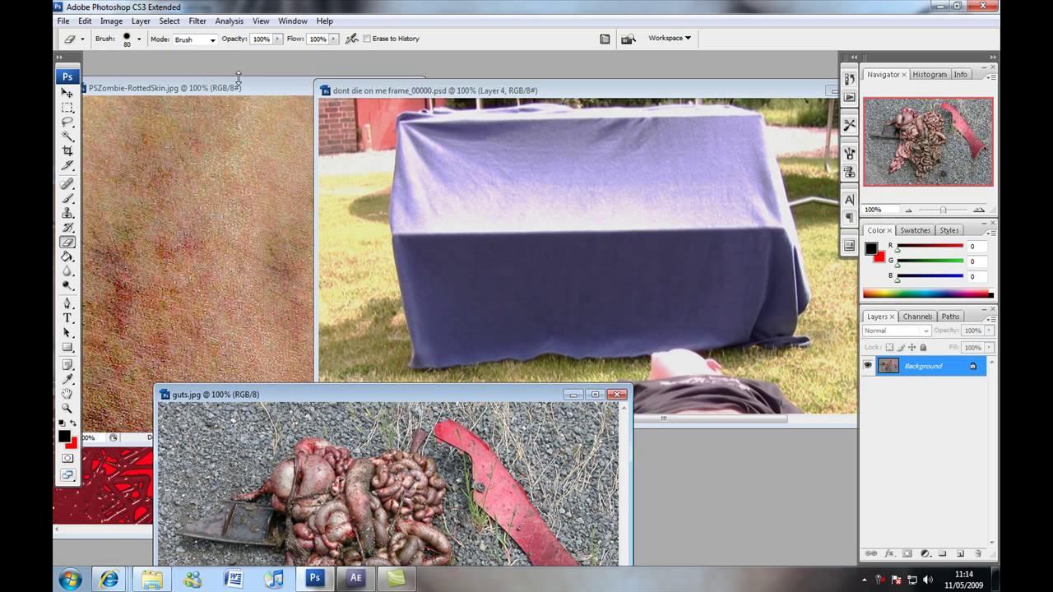
pyautogui.moveTo(453, 93); pyautogui.dragTo(319, 91)
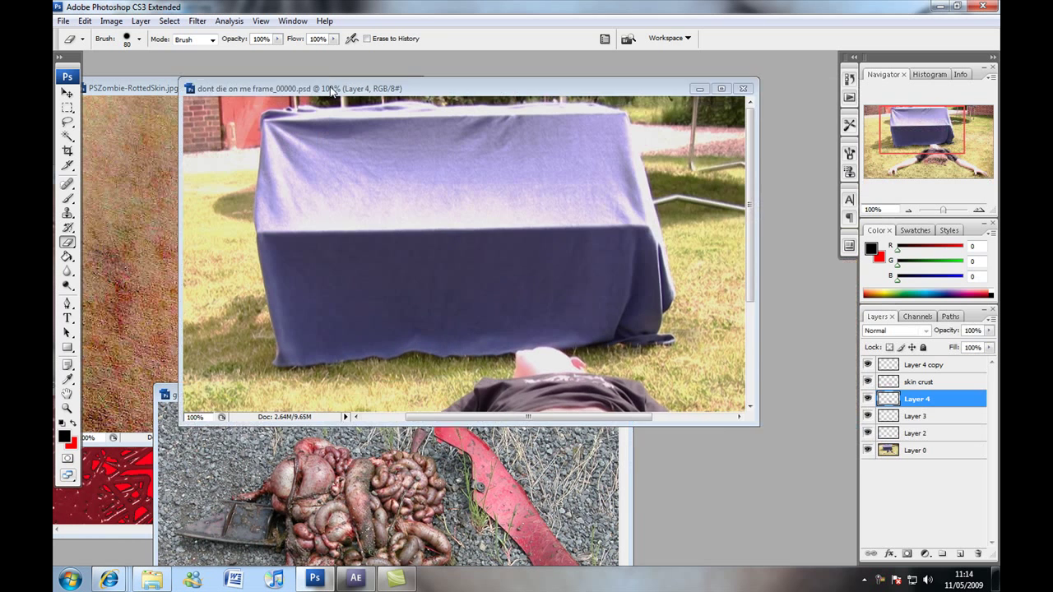
pyautogui.doubleClick(732, 90)
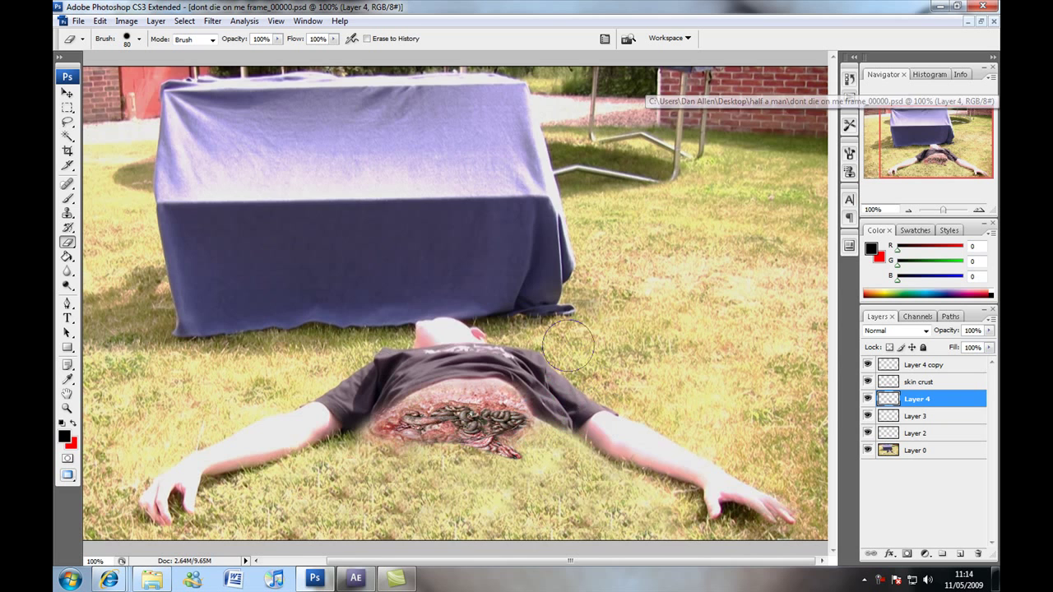
pyautogui.hotkey('ctrl', '-')
pyautogui.hotkey('ctrl', '+')
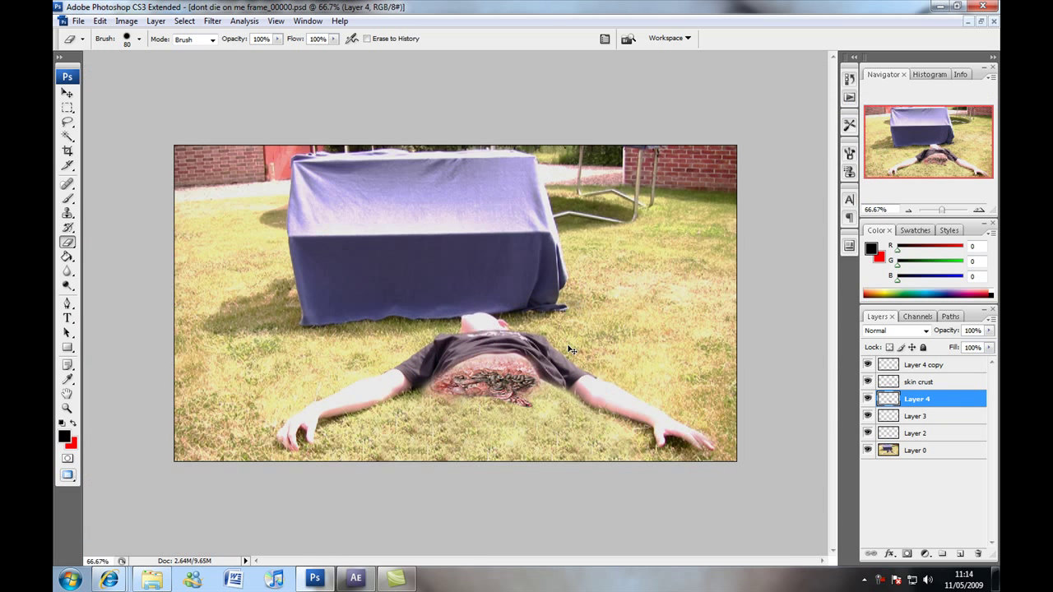
pyautogui.hotkey('ctrl', '+')
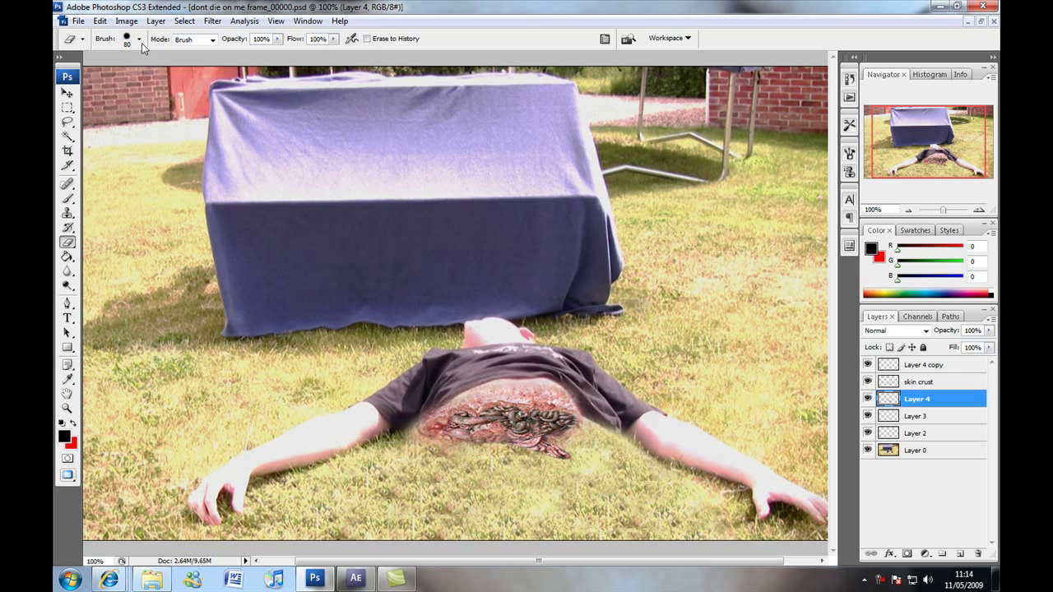
# Apply an S-shaped Curves adjustment to Layer 4, darkening shadows and brightening highlights.
pyautogui.click(126, 21)
pyautogui.moveTo(154, 56)
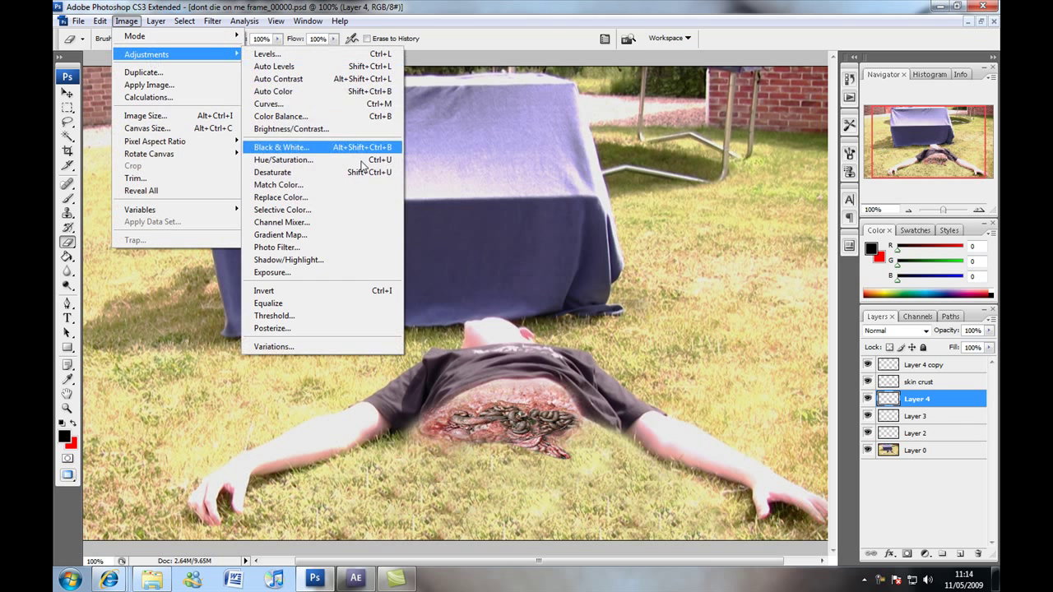
pyautogui.click(278, 103)
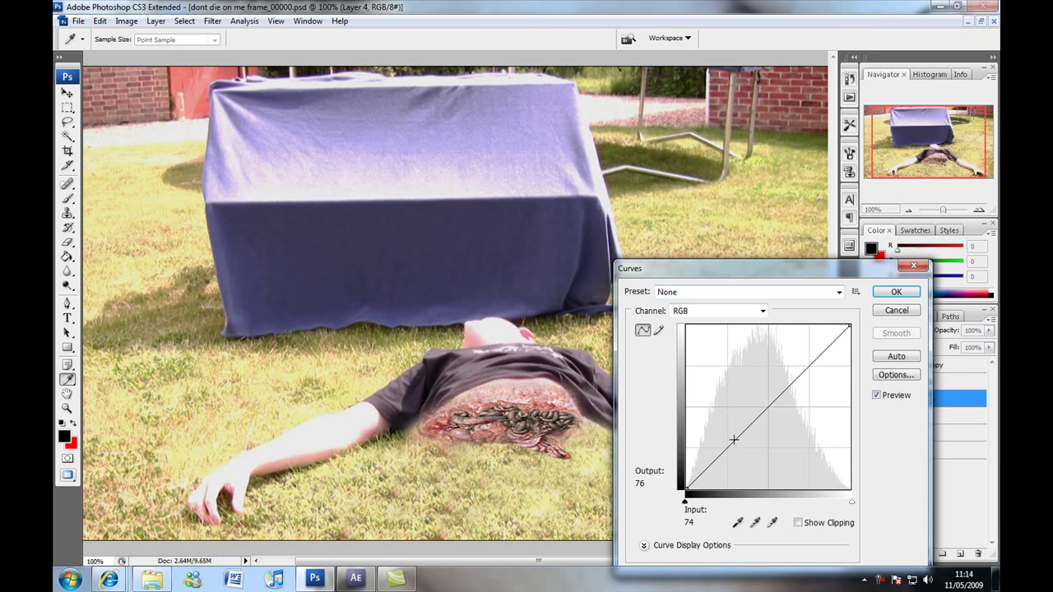
pyautogui.moveTo(733, 439); pyautogui.dragTo(740, 445)
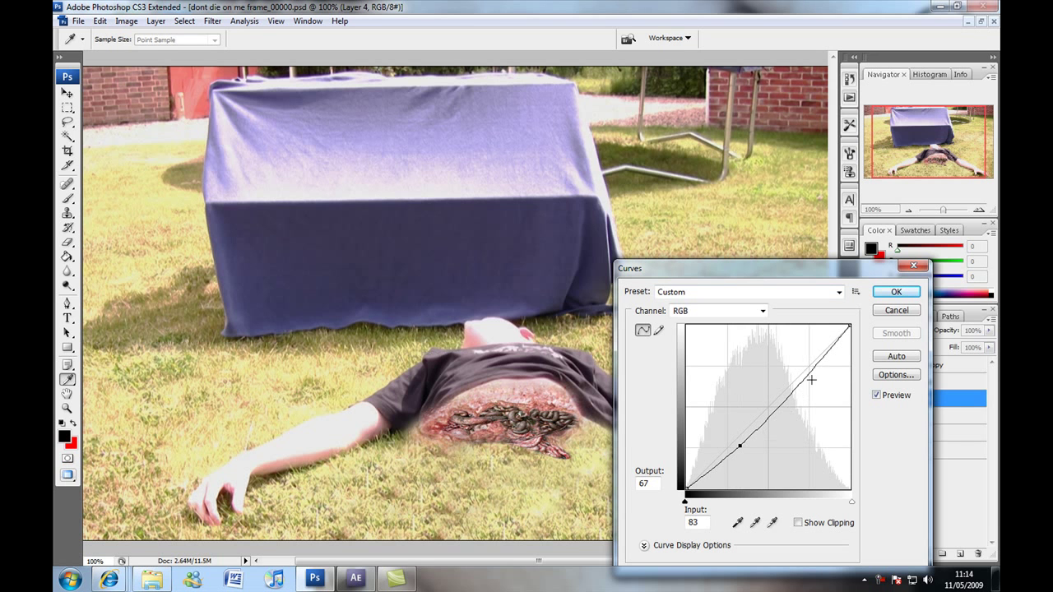
pyautogui.moveTo(811, 379); pyautogui.dragTo(819, 355)
pyautogui.moveTo(741, 449); pyautogui.dragTo(746, 452)
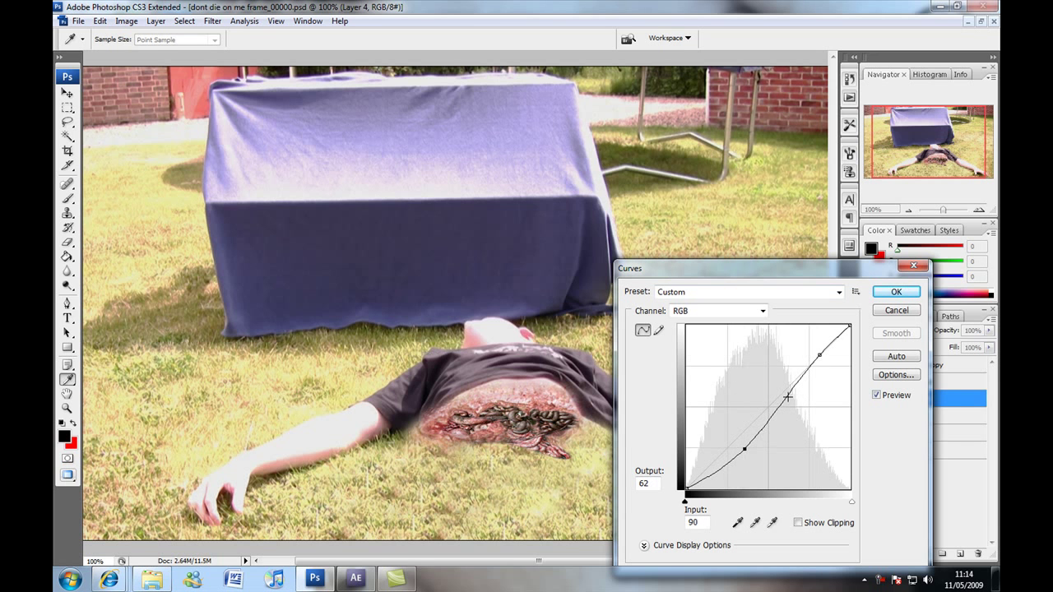
pyautogui.click(893, 295)
# Deselect Layer 4 and switch to the Move tool.
pyautogui.press('e')
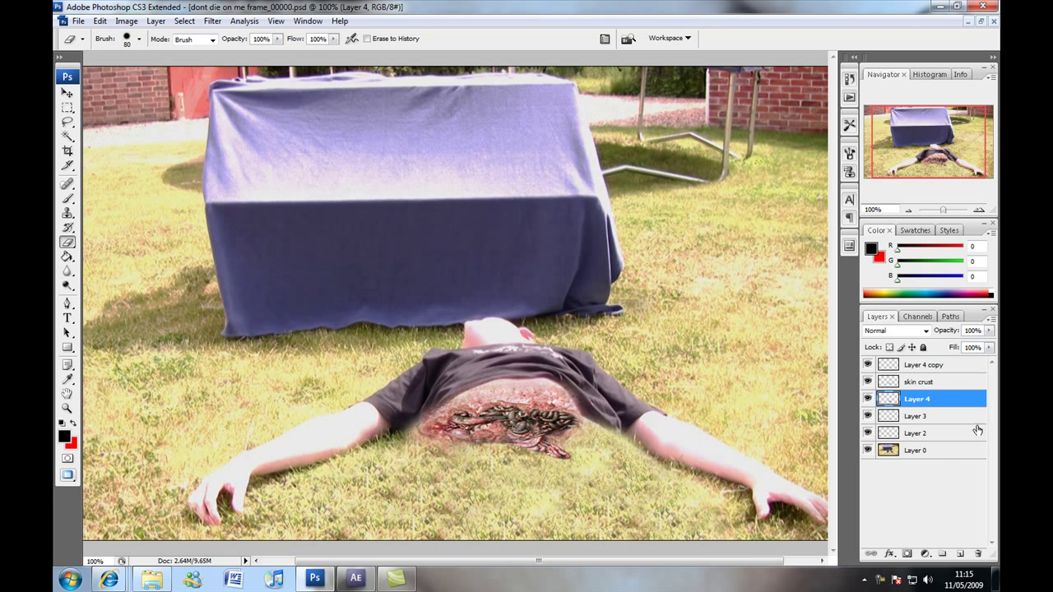
pyautogui.click(927, 480)
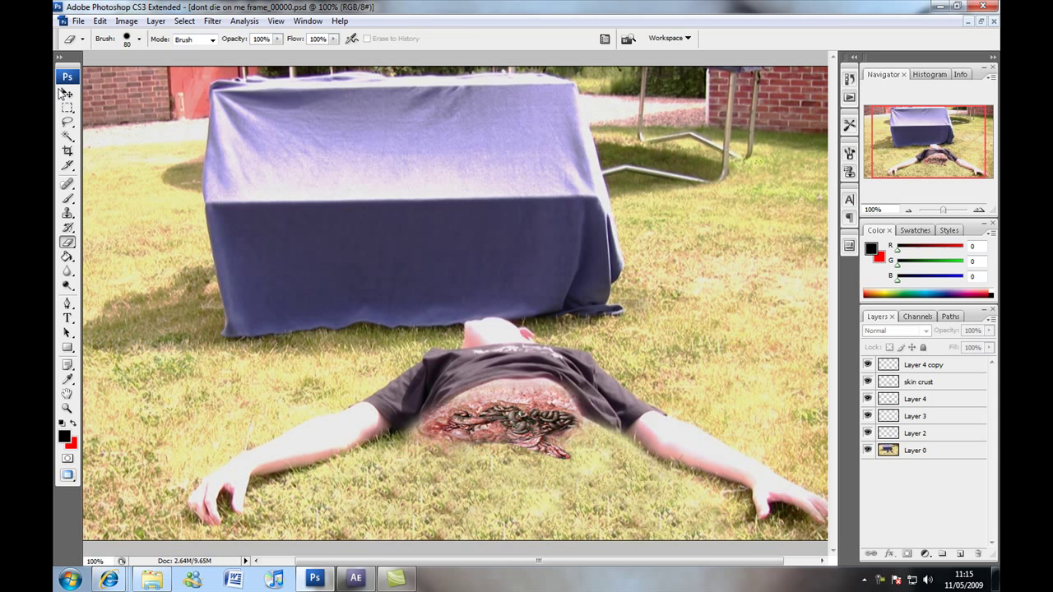
pyautogui.click(64, 94)
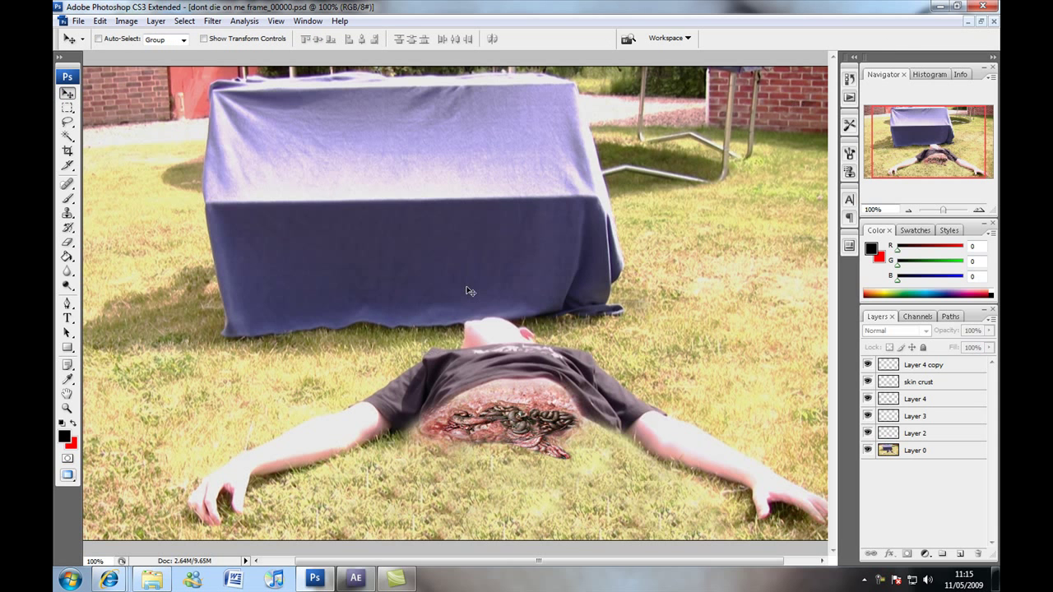
# Copy the clean frame_00000.jpg photo into the composite as a new Layer 5.
pyautogui.hotkey('ctrl', '-')
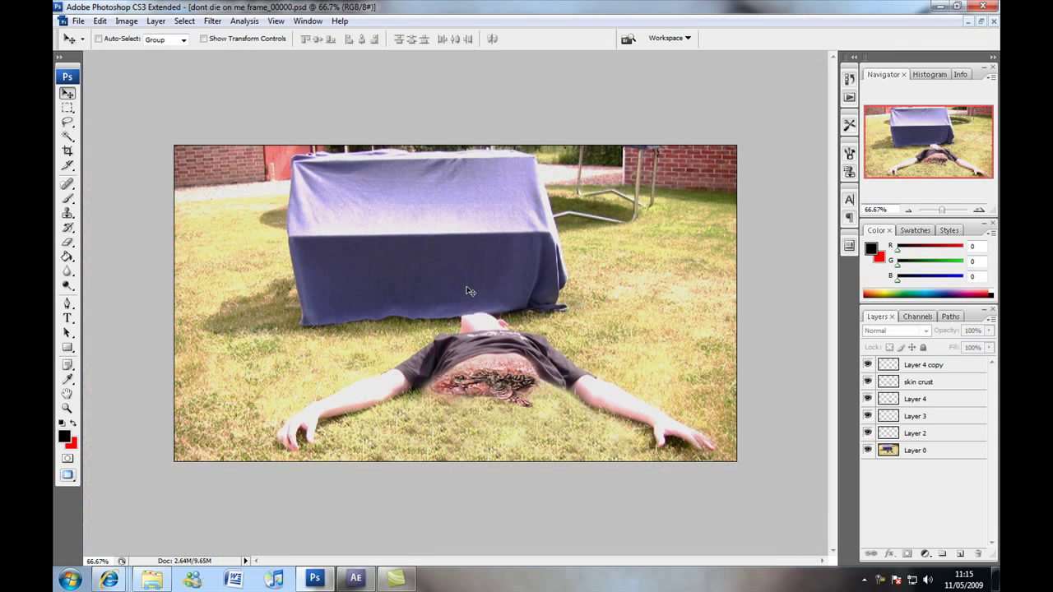
pyautogui.click(930, 452)
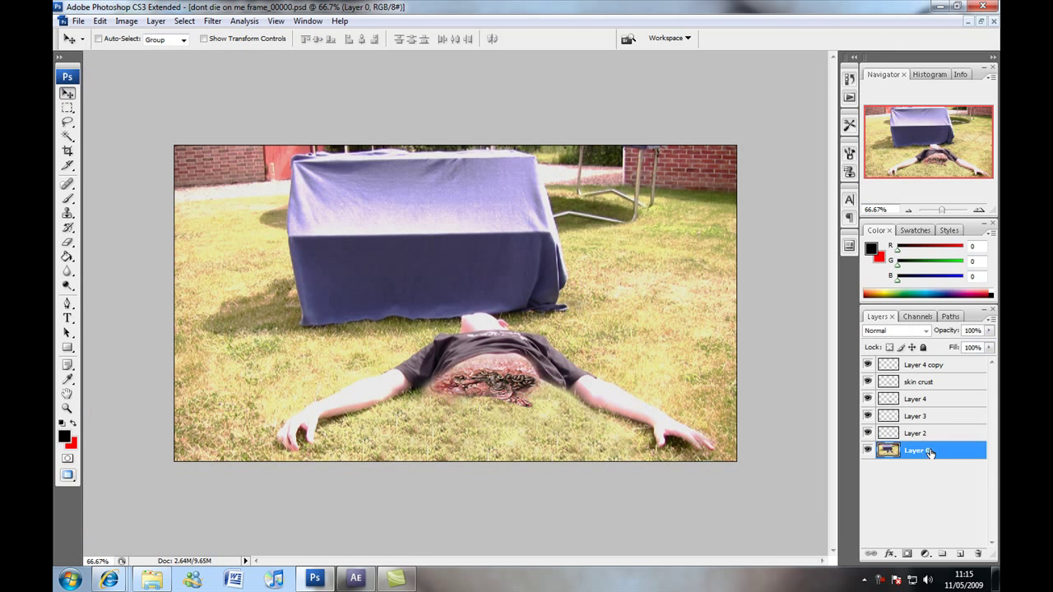
pyautogui.click(980, 21)
pyautogui.moveTo(449, 89); pyautogui.dragTo(609, 151)
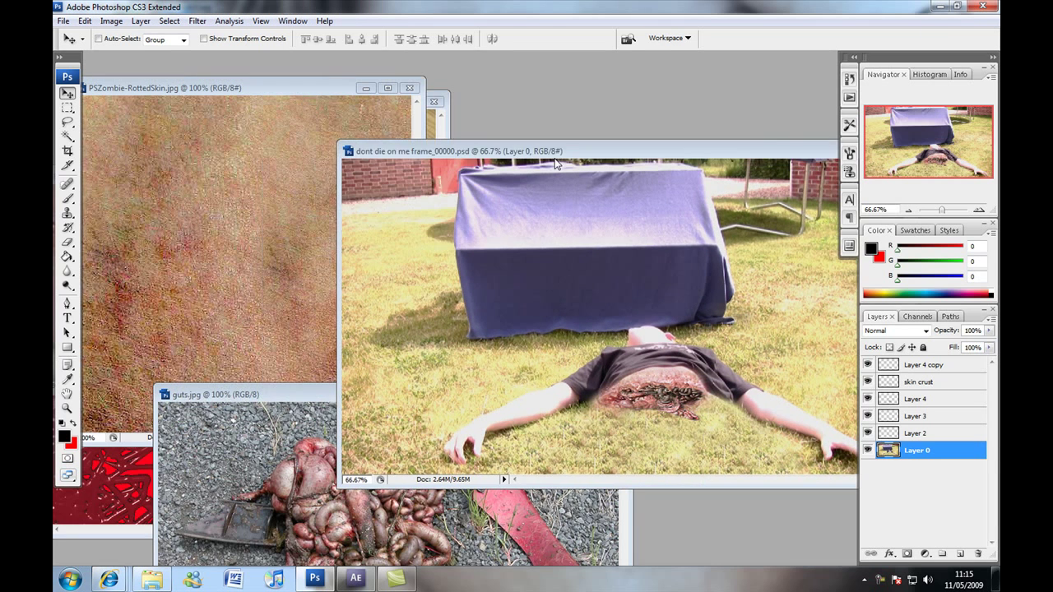
pyautogui.moveTo(251, 396); pyautogui.dragTo(218, 126)
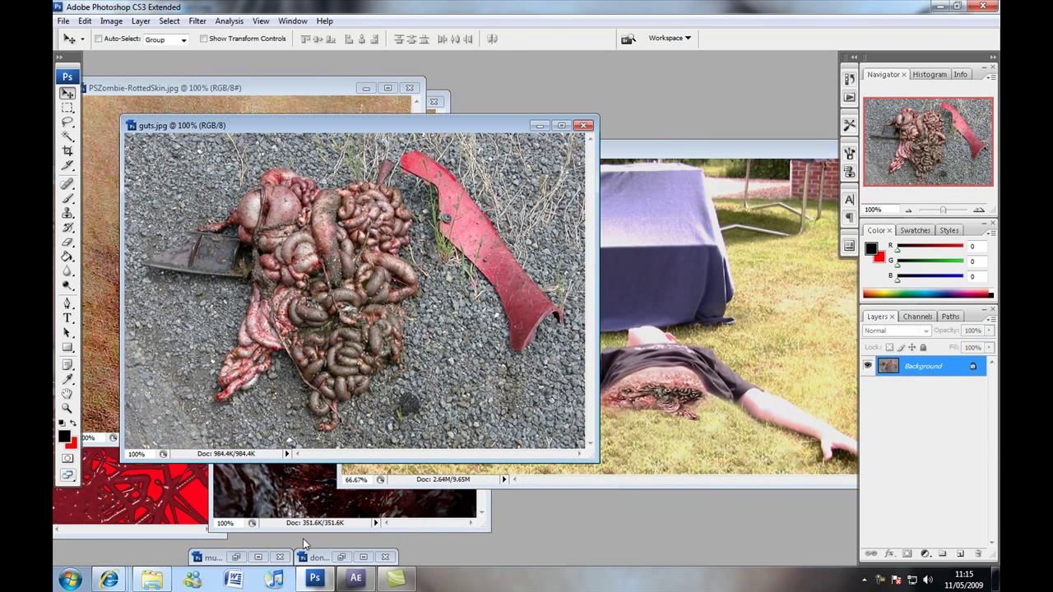
pyautogui.click(340, 558)
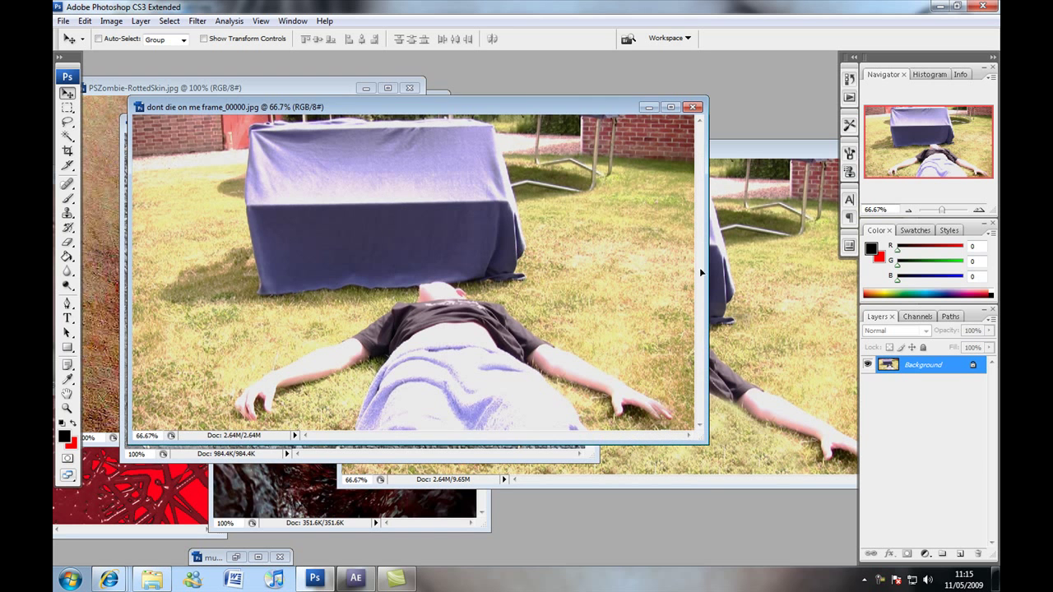
pyautogui.click(764, 299)
pyautogui.moveTo(842, 132); pyautogui.dragTo(635, 117)
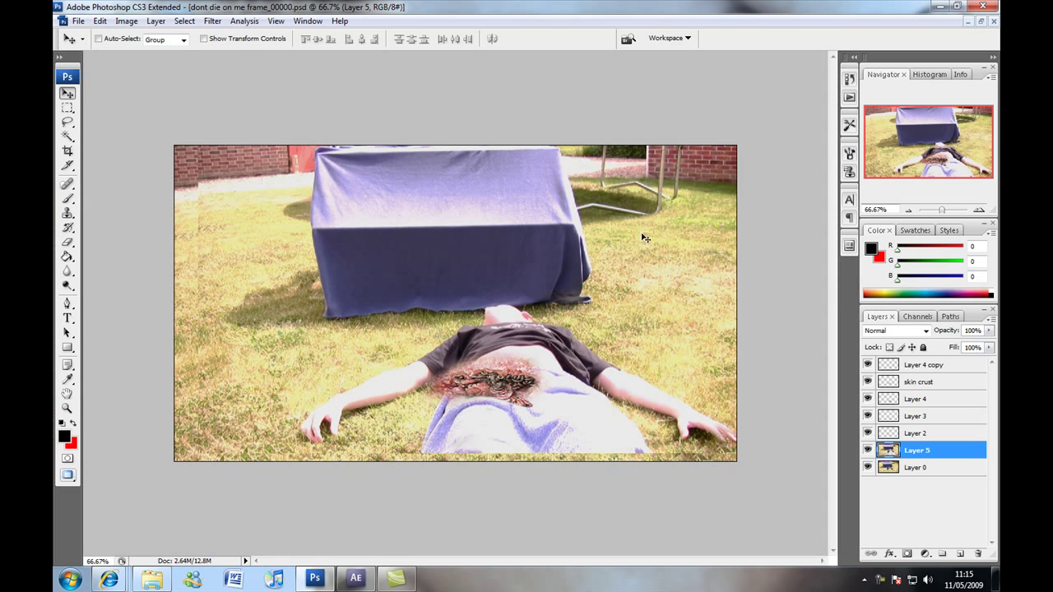
# Nudge Layer 5's image slightly down, move it beneath Layer 0, and select Layer 0.
pyautogui.click(673, 132)
pyautogui.moveTo(618, 274); pyautogui.dragTo(594, 285)
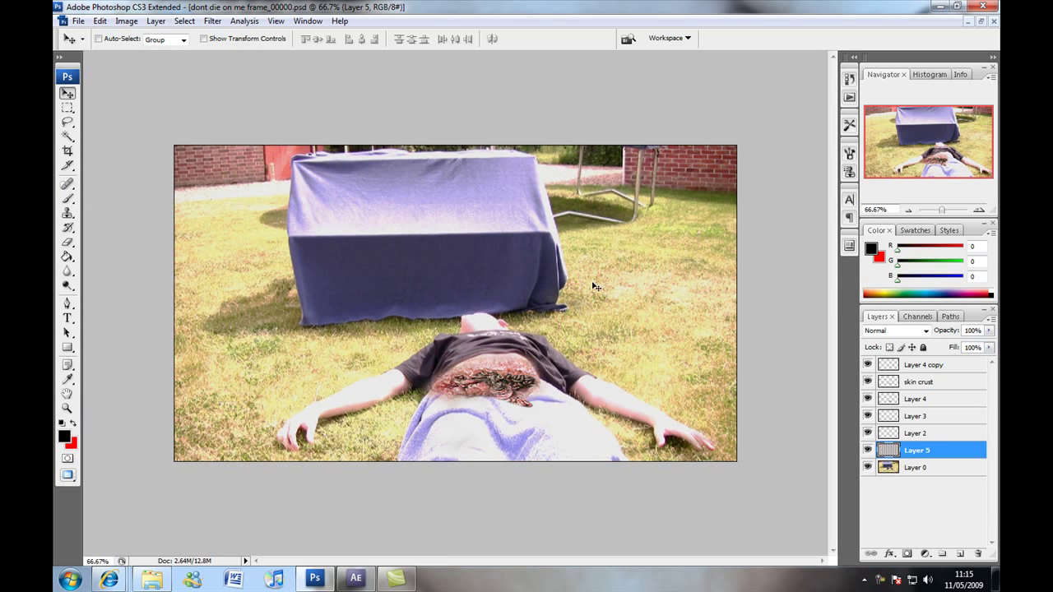
pyautogui.moveTo(937, 451); pyautogui.dragTo(943, 469)
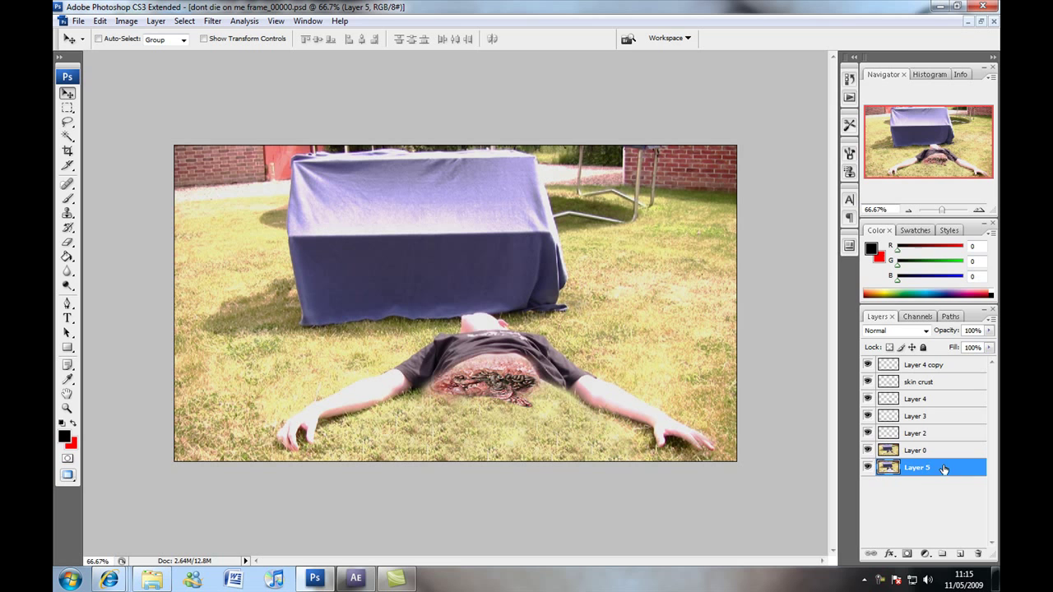
pyautogui.click(930, 453)
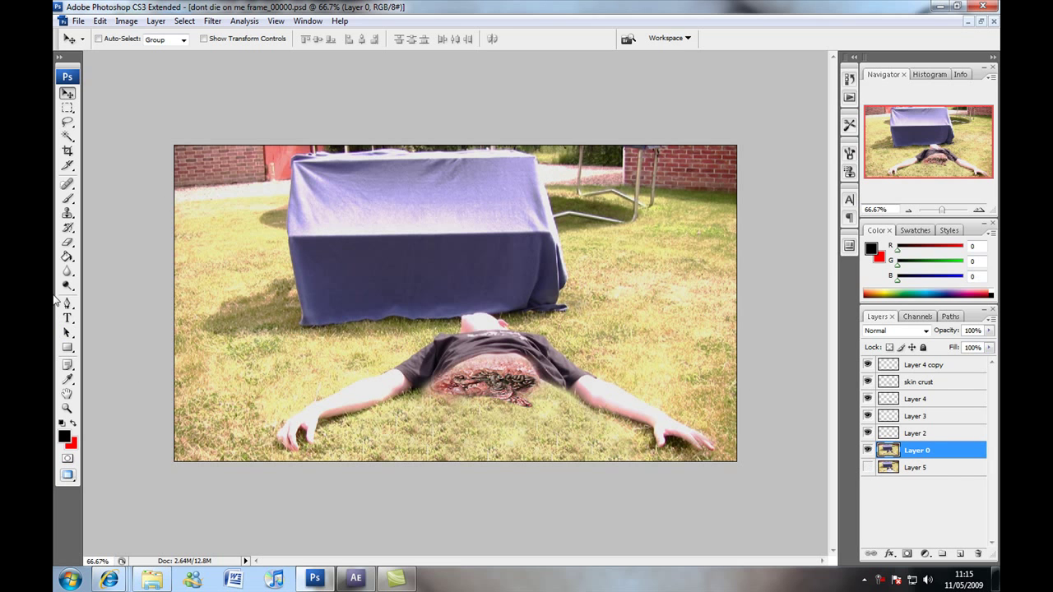
pyautogui.click(68, 241)
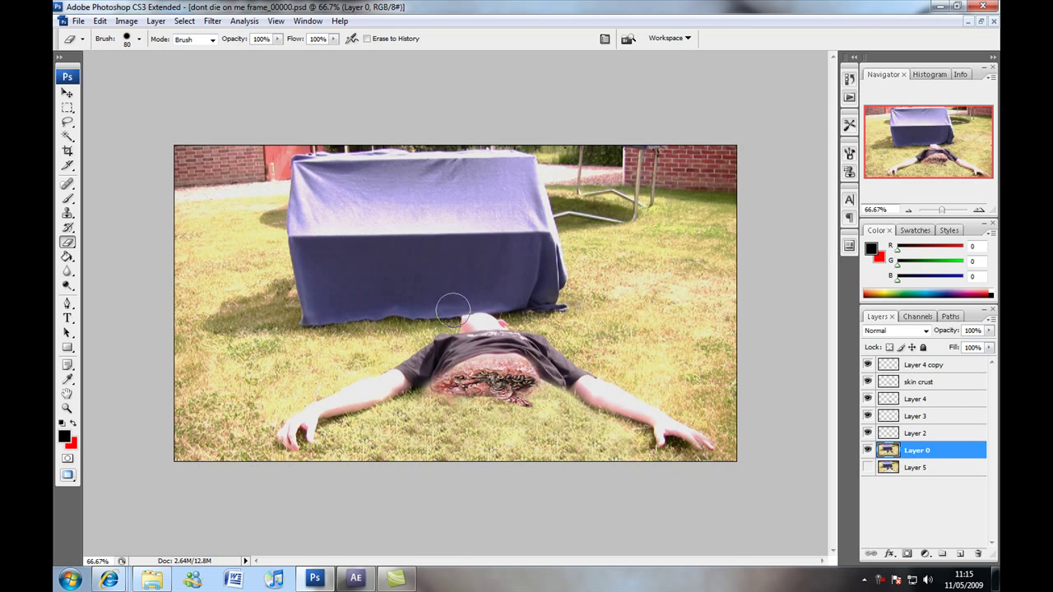
# Erase Layer 0's head area, table, background, grey smear and lower-left grass fringe around the torso.
pyautogui.click(134, 39)
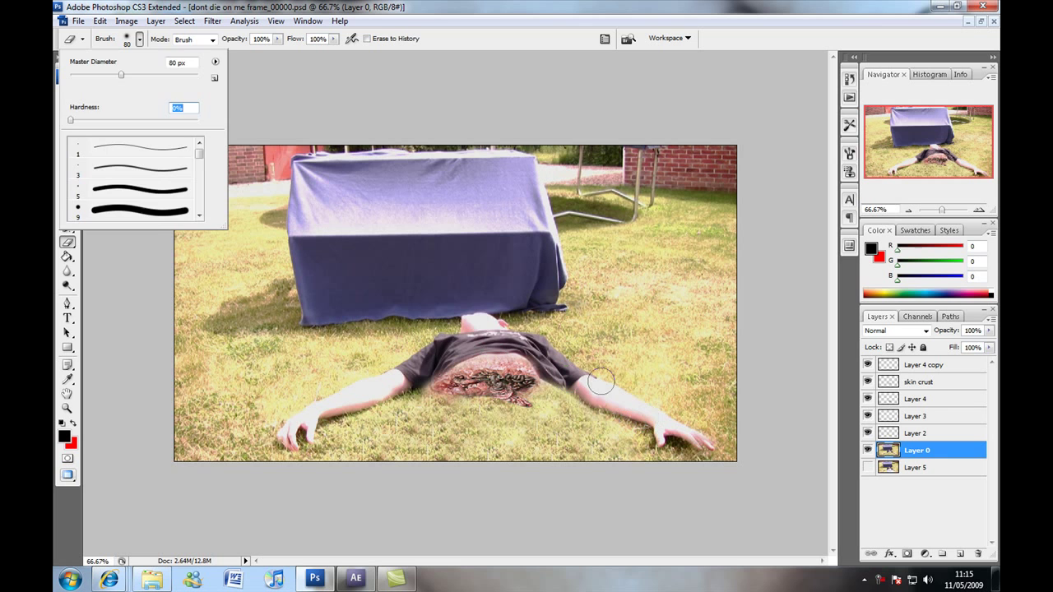
pyautogui.moveTo(482, 308)
pyautogui.mouseDown()
pyautogui.moveTo(454, 321)
pyautogui.moveTo(405, 350)
pyautogui.moveTo(419, 329)
pyautogui.moveTo(406, 370)
pyautogui.moveTo(285, 443)
pyautogui.moveTo(319, 401)
pyautogui.moveTo(254, 410)
pyautogui.moveTo(195, 465)
pyautogui.moveTo(204, 472)
pyautogui.moveTo(240, 469)
pyautogui.moveTo(217, 415)
pyautogui.moveTo(257, 370)
pyautogui.moveTo(223, 362)
pyautogui.moveTo(162, 485)
pyautogui.moveTo(187, 442)
pyautogui.moveTo(296, 344)
pyautogui.moveTo(361, 334)
pyautogui.moveTo(321, 388)
pyautogui.moveTo(279, 378)
pyautogui.moveTo(366, 333)
pyautogui.mouseUp()
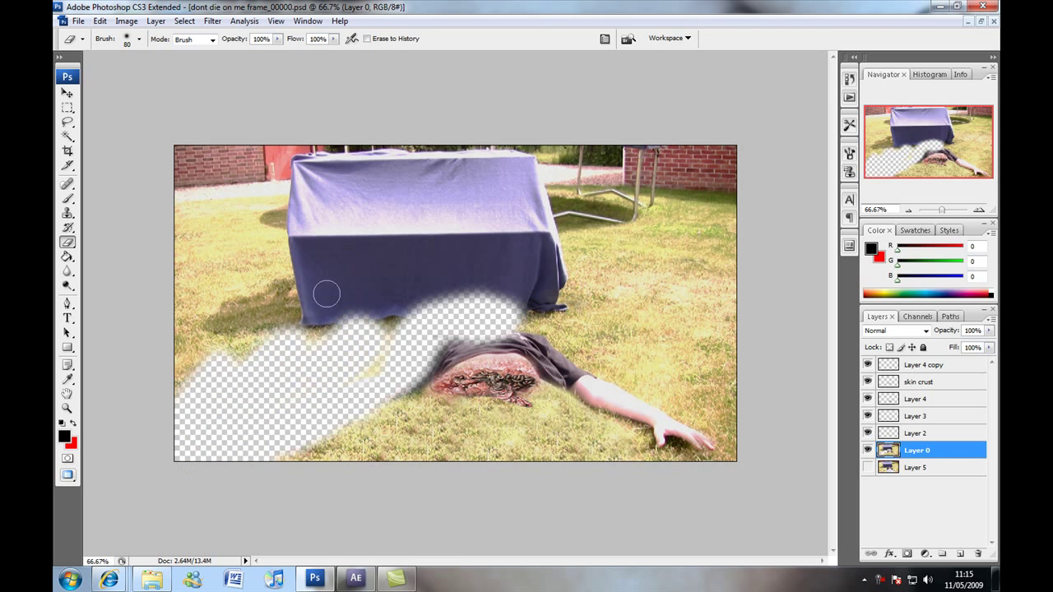
pyautogui.moveTo(298, 281)
pyautogui.mouseDown()
pyautogui.moveTo(536, 268)
pyautogui.moveTo(356, 270)
pyautogui.moveTo(549, 278)
pyautogui.moveTo(367, 297)
pyautogui.moveTo(383, 332)
pyautogui.moveTo(401, 329)
pyautogui.moveTo(373, 363)
pyautogui.moveTo(189, 379)
pyautogui.moveTo(294, 321)
pyautogui.moveTo(176, 388)
pyautogui.moveTo(185, 363)
pyautogui.moveTo(305, 300)
pyautogui.moveTo(287, 311)
pyautogui.moveTo(270, 297)
pyautogui.moveTo(512, 282)
pyautogui.moveTo(553, 315)
pyautogui.moveTo(511, 315)
pyautogui.moveTo(550, 321)
pyautogui.moveTo(535, 315)
pyautogui.moveTo(588, 282)
pyautogui.moveTo(584, 273)
pyautogui.moveTo(536, 292)
pyautogui.moveTo(560, 304)
pyautogui.moveTo(495, 270)
pyautogui.moveTo(721, 260)
pyautogui.moveTo(791, 303)
pyautogui.moveTo(706, 311)
pyautogui.moveTo(782, 322)
pyautogui.moveTo(714, 281)
pyautogui.moveTo(760, 254)
pyautogui.moveTo(805, 246)
pyautogui.moveTo(684, 204)
pyautogui.moveTo(762, 207)
pyautogui.moveTo(770, 223)
pyautogui.moveTo(746, 149)
pyautogui.moveTo(732, 168)
pyautogui.moveTo(752, 160)
pyautogui.moveTo(756, 190)
pyautogui.moveTo(551, 197)
pyautogui.moveTo(641, 154)
pyautogui.moveTo(292, 146)
pyautogui.moveTo(145, 165)
pyautogui.moveTo(185, 154)
pyautogui.moveTo(180, 189)
pyautogui.moveTo(109, 249)
pyautogui.moveTo(94, 245)
pyautogui.moveTo(213, 230)
pyautogui.moveTo(69, 278)
pyautogui.moveTo(387, 208)
pyautogui.moveTo(324, 206)
pyautogui.moveTo(209, 276)
pyautogui.moveTo(297, 142)
pyautogui.mouseUp()
pyautogui.moveTo(183, 257)
pyautogui.mouseDown()
pyautogui.moveTo(289, 243)
pyautogui.moveTo(207, 280)
pyautogui.moveTo(338, 252)
pyautogui.moveTo(301, 273)
pyautogui.moveTo(442, 251)
pyautogui.mouseUp()
pyautogui.press(']')
pyautogui.press(']')
pyautogui.press(']')
pyautogui.press(']')
pyautogui.press(']')
pyautogui.press(']')
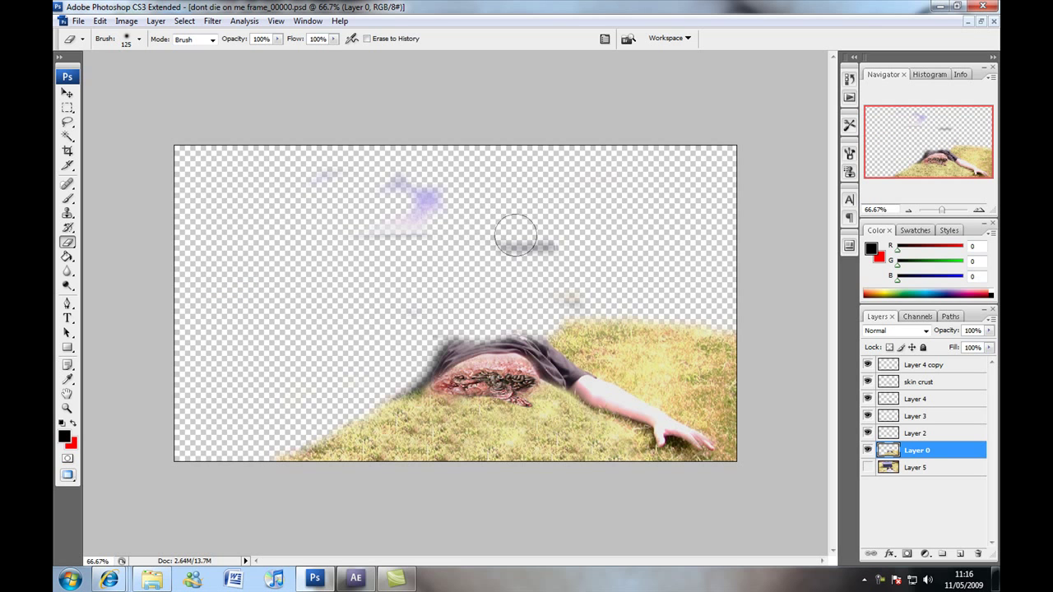
pyautogui.moveTo(535, 235)
pyautogui.mouseDown()
pyautogui.moveTo(497, 238)
pyautogui.moveTo(503, 249)
pyautogui.moveTo(445, 216)
pyautogui.moveTo(425, 178)
pyautogui.moveTo(367, 191)
pyautogui.moveTo(552, 176)
pyautogui.mouseUp()
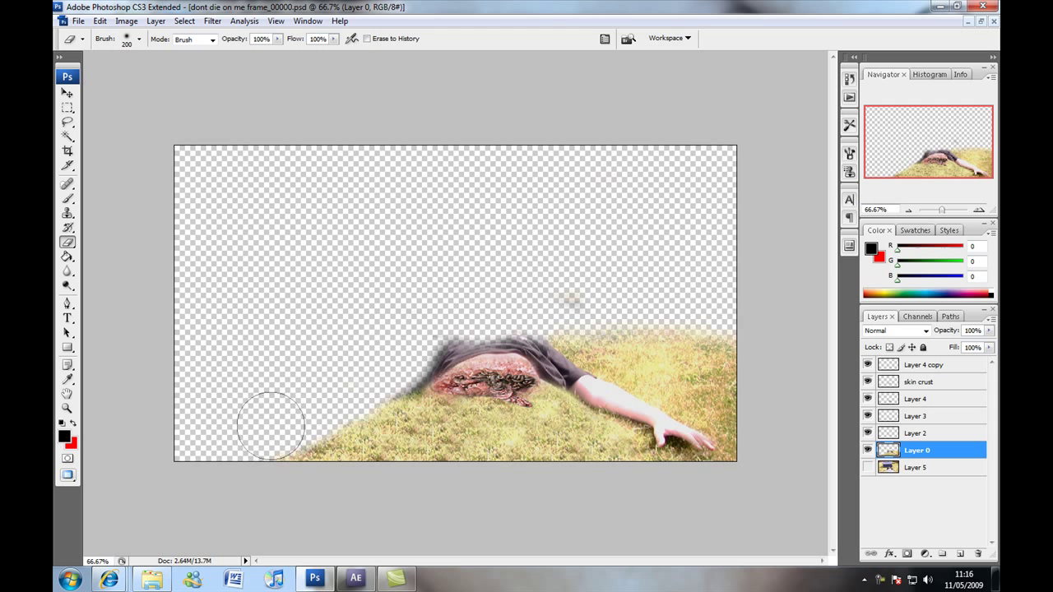
pyautogui.moveTo(300, 416); pyautogui.dragTo(340, 376)
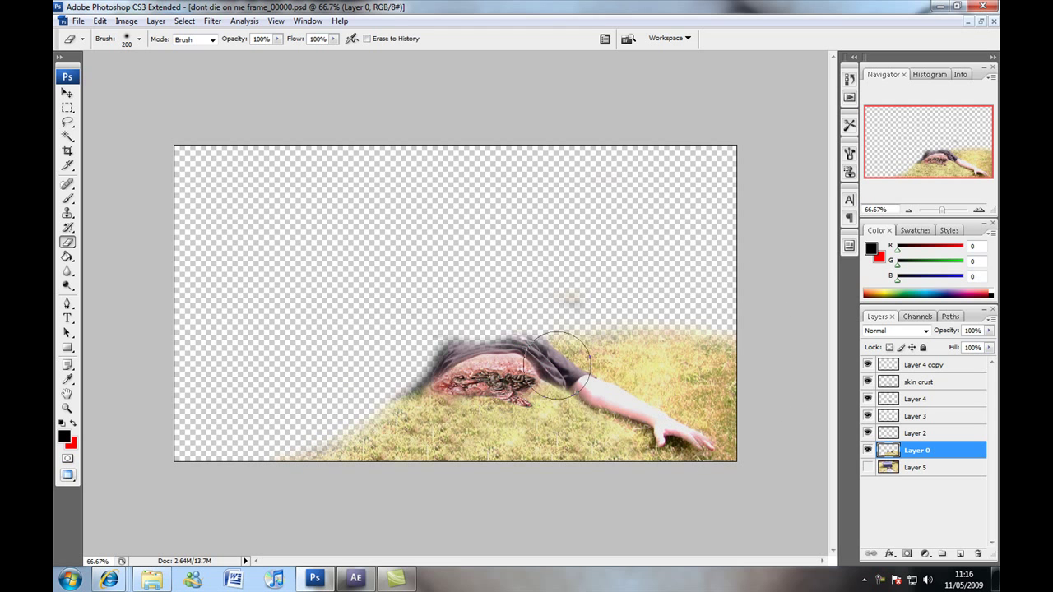
pyautogui.moveTo(294, 442)
pyautogui.mouseDown()
pyautogui.moveTo(299, 402)
pyautogui.moveTo(267, 442)
pyautogui.mouseUp()
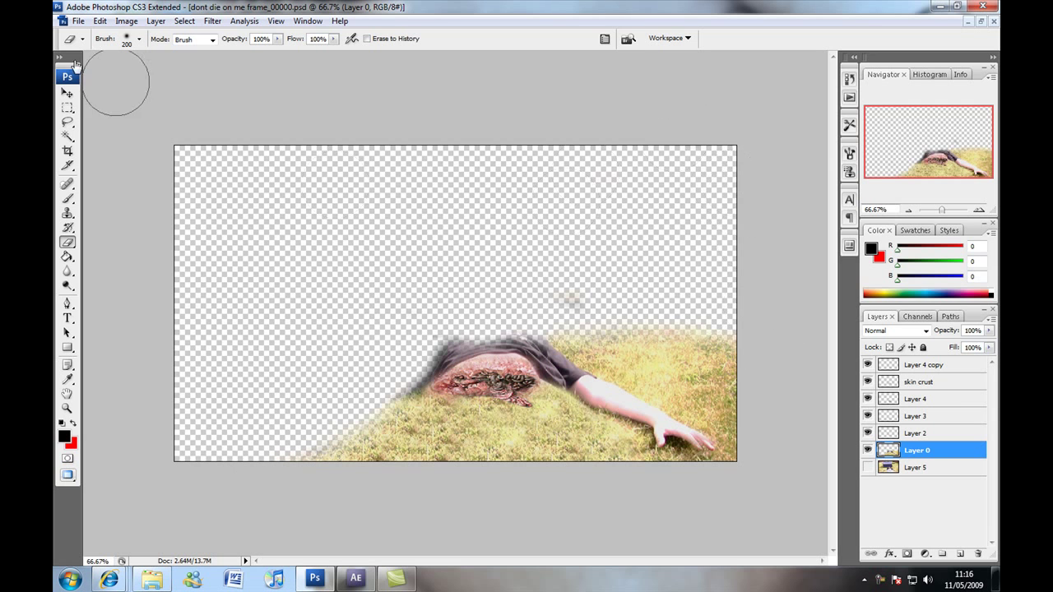
# Save the composite as PSD.
pyautogui.click(67, 96)
pyautogui.click(78, 20)
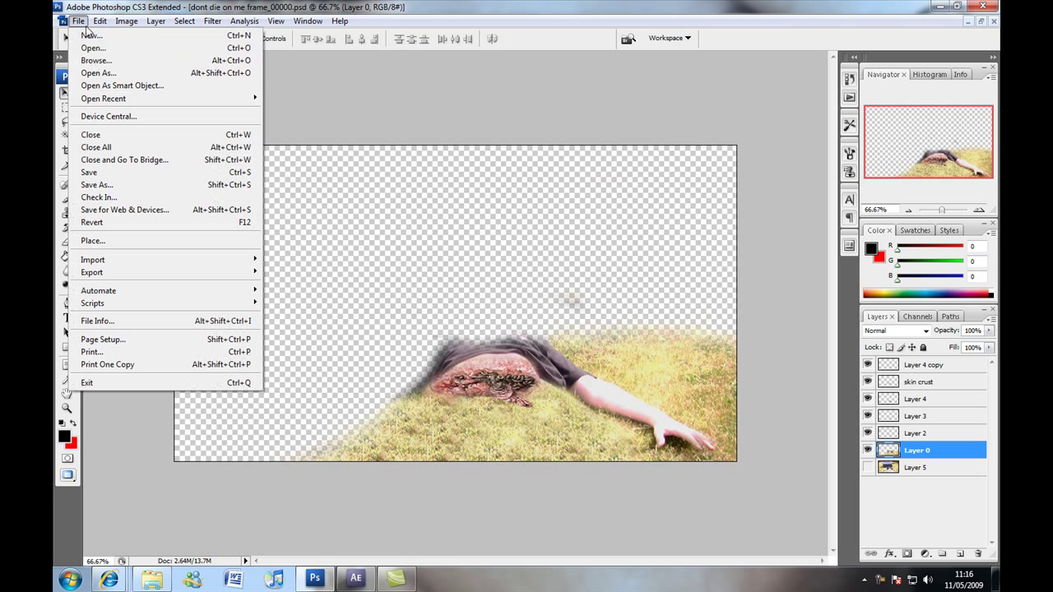
pyautogui.click(106, 174)
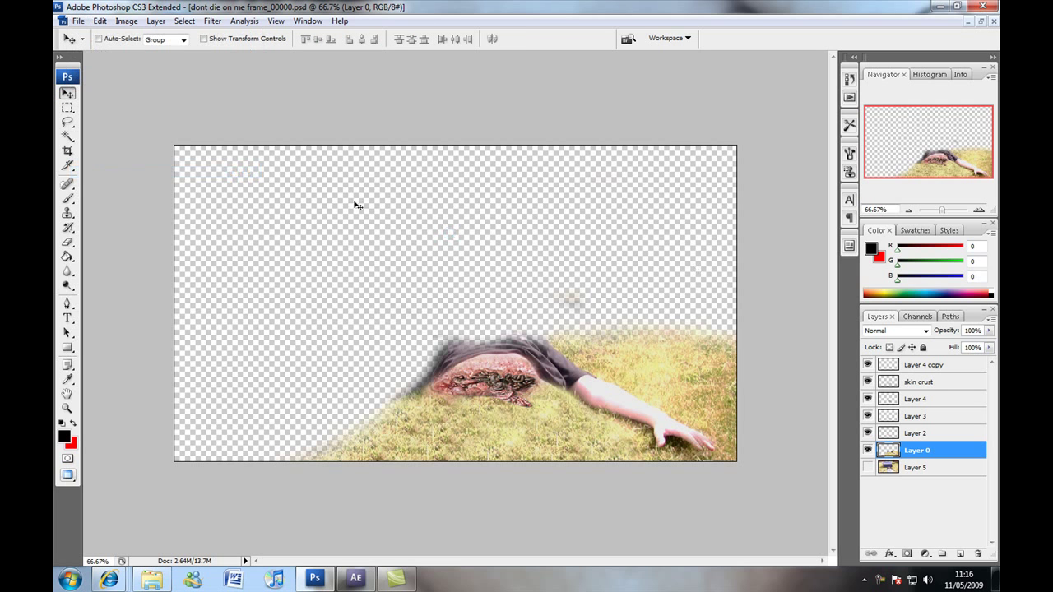